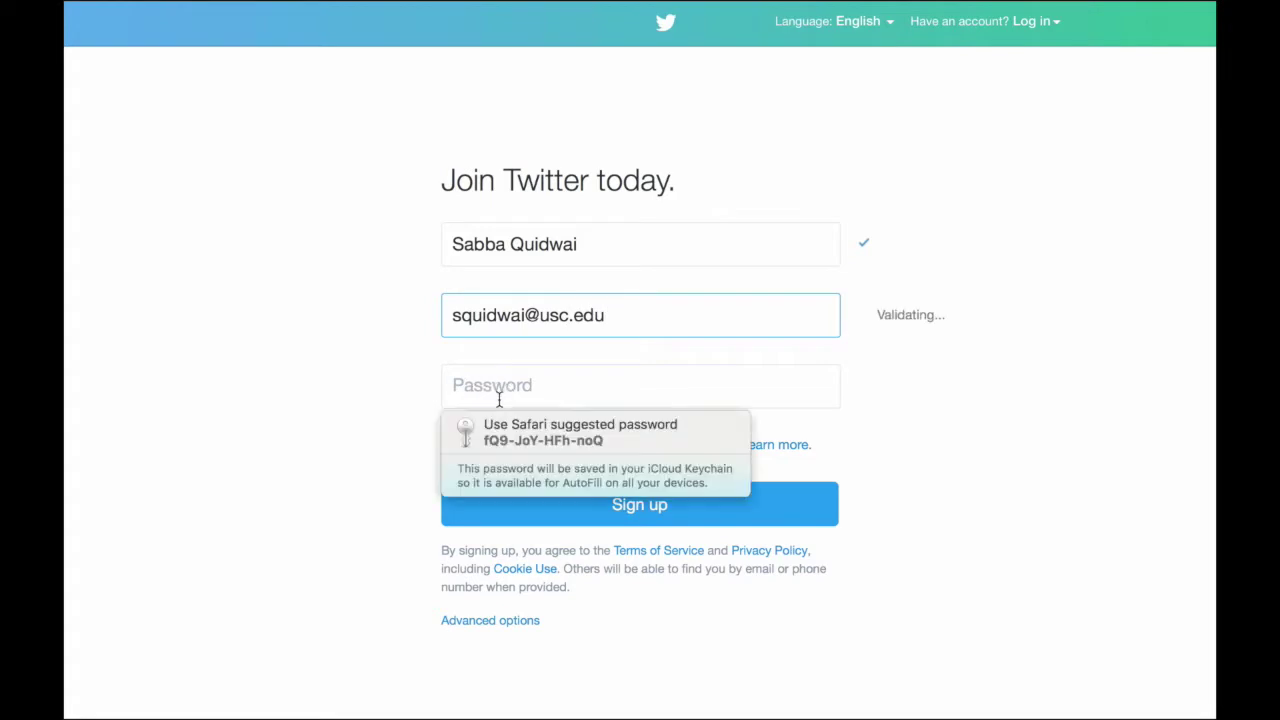
Enter the account password and submit the sign-up form
{"action": "left_click", "coordinate": [425, 400]}
{"action": "left_click", "coordinate": [466, 391]}
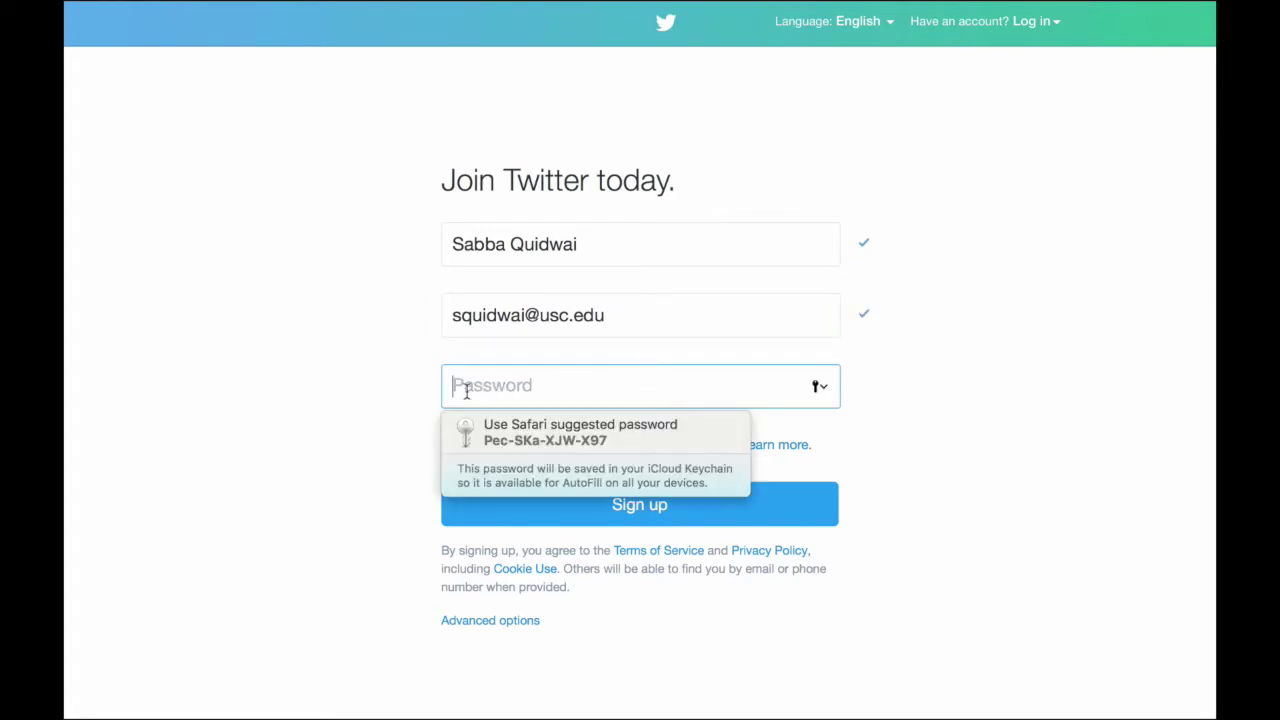
{"action": "type", "text": "••••••••"}
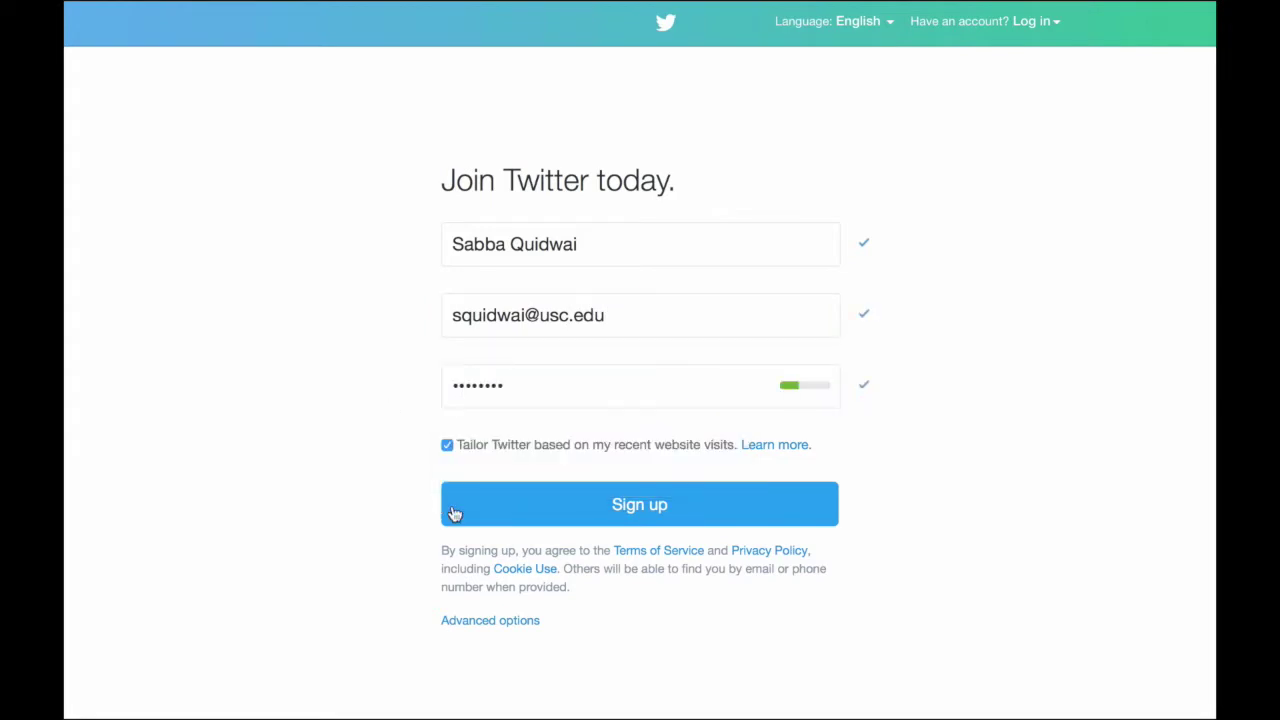
{"action": "left_click", "coordinate": [771, 513]}
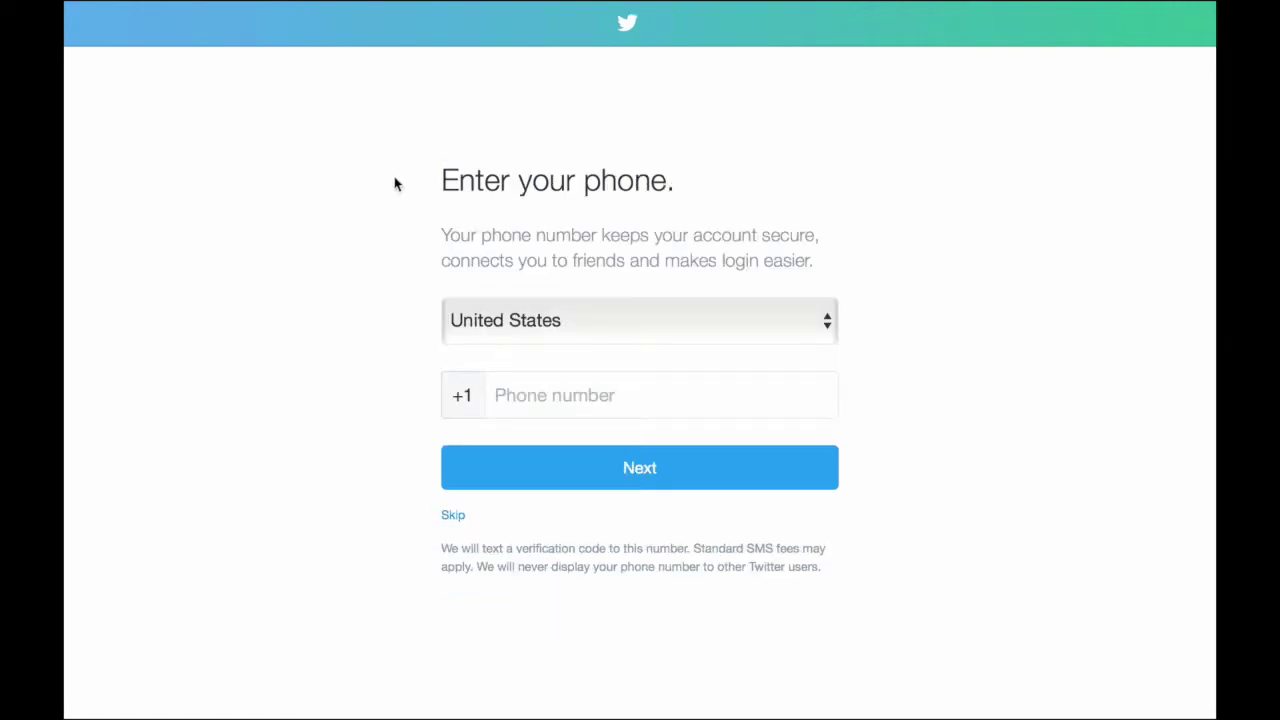
Skip adding a phone number and choose the suggested username made of first name, underscore and last name
{"action": "left_click", "coordinate": [453, 517]}
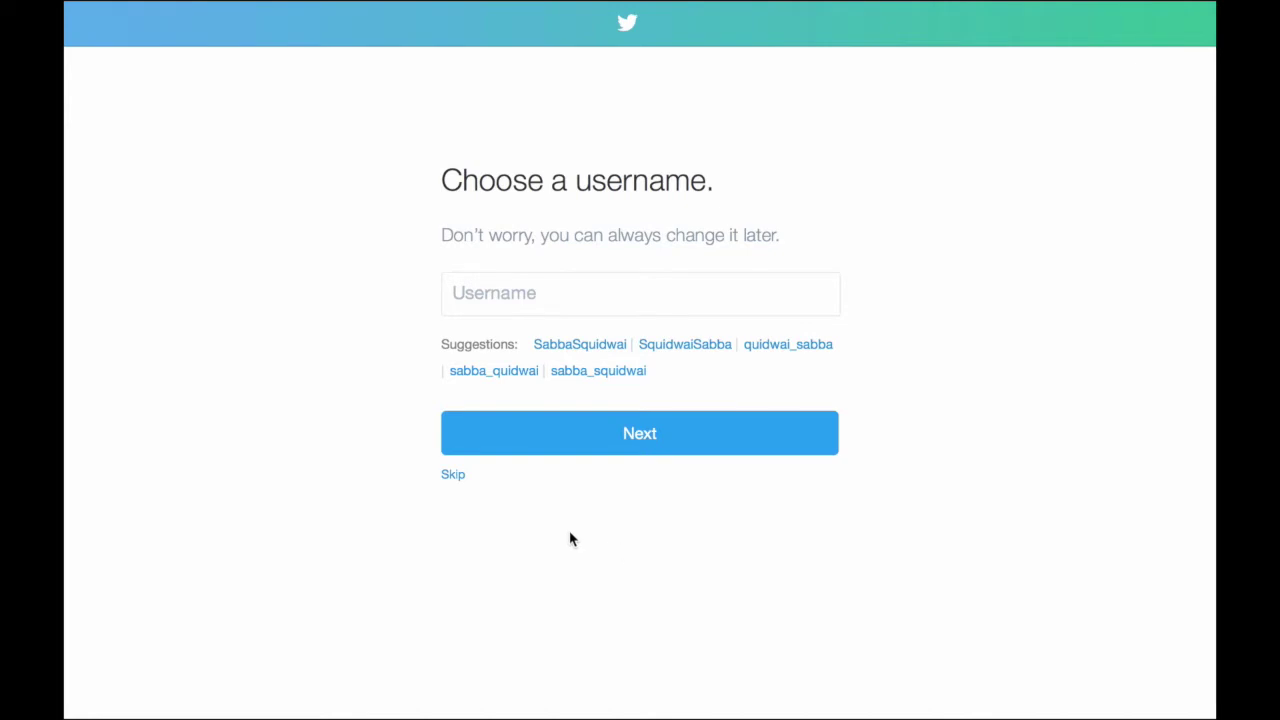
{"action": "left_click", "coordinate": [493, 378]}
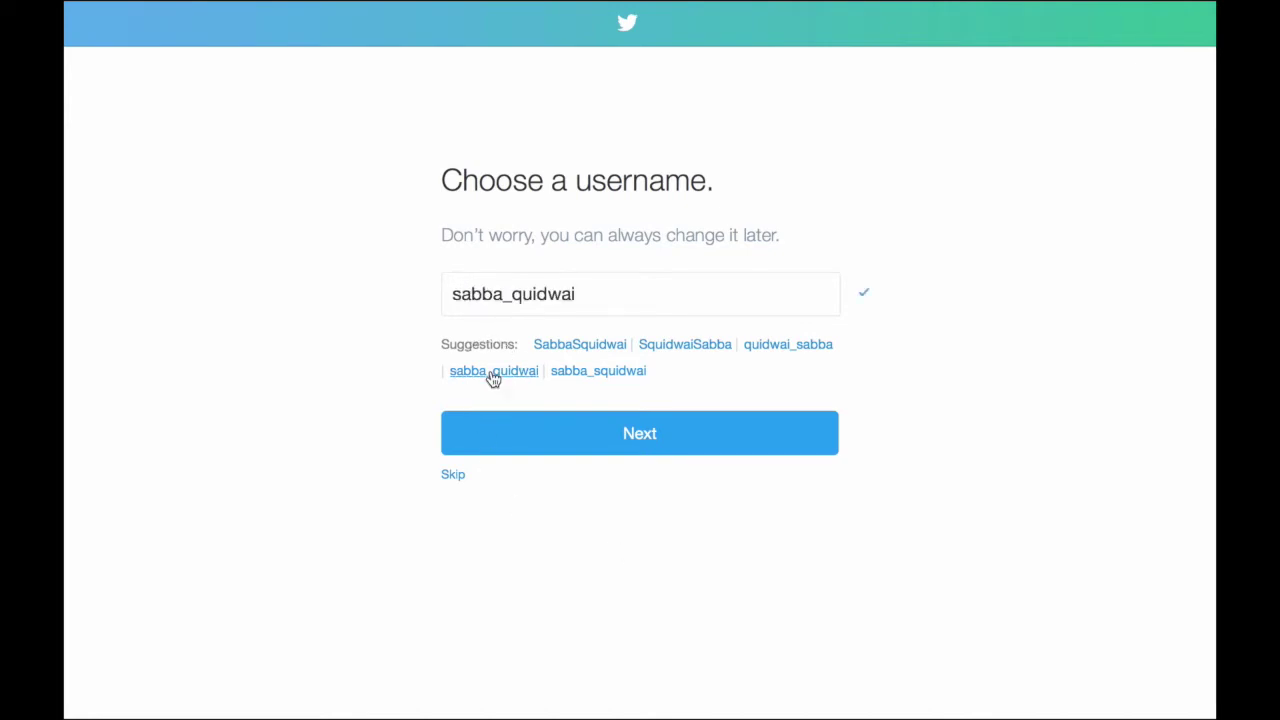
{"action": "left_click", "coordinate": [648, 447]}
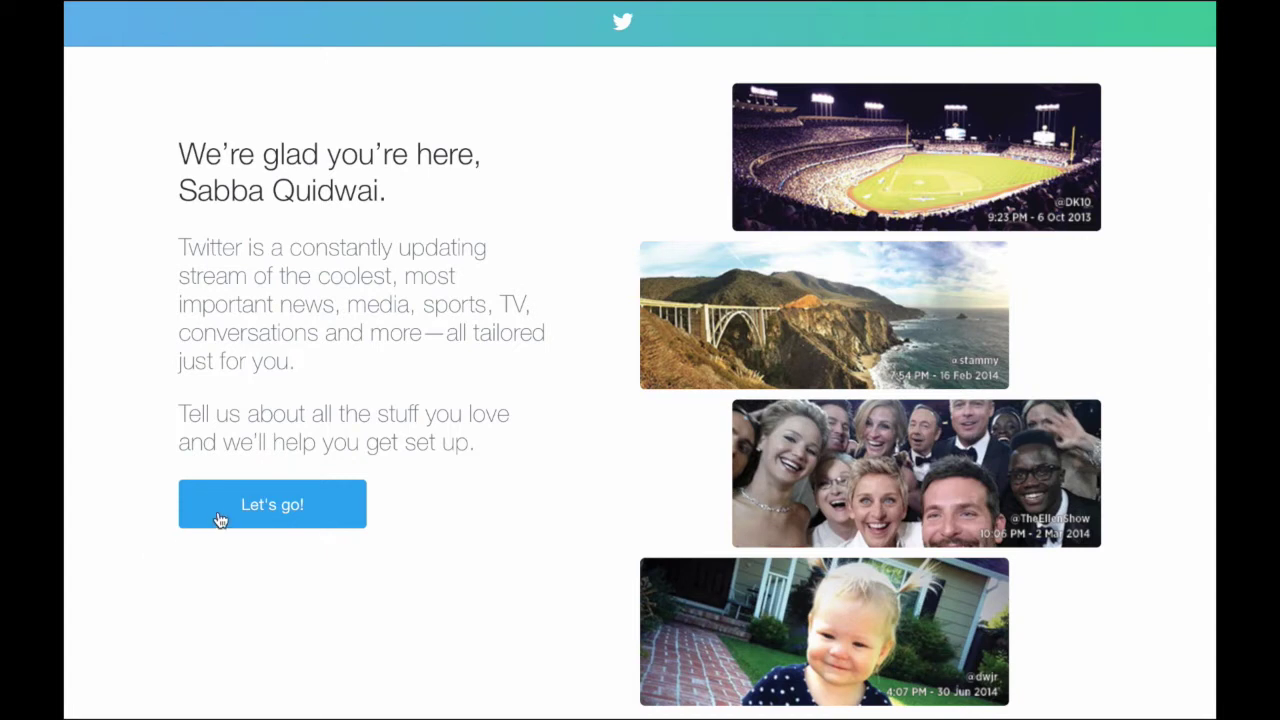
Add education as an interest in the account setup and decline importing contacts
{"action": "left_click", "coordinate": [333, 510]}
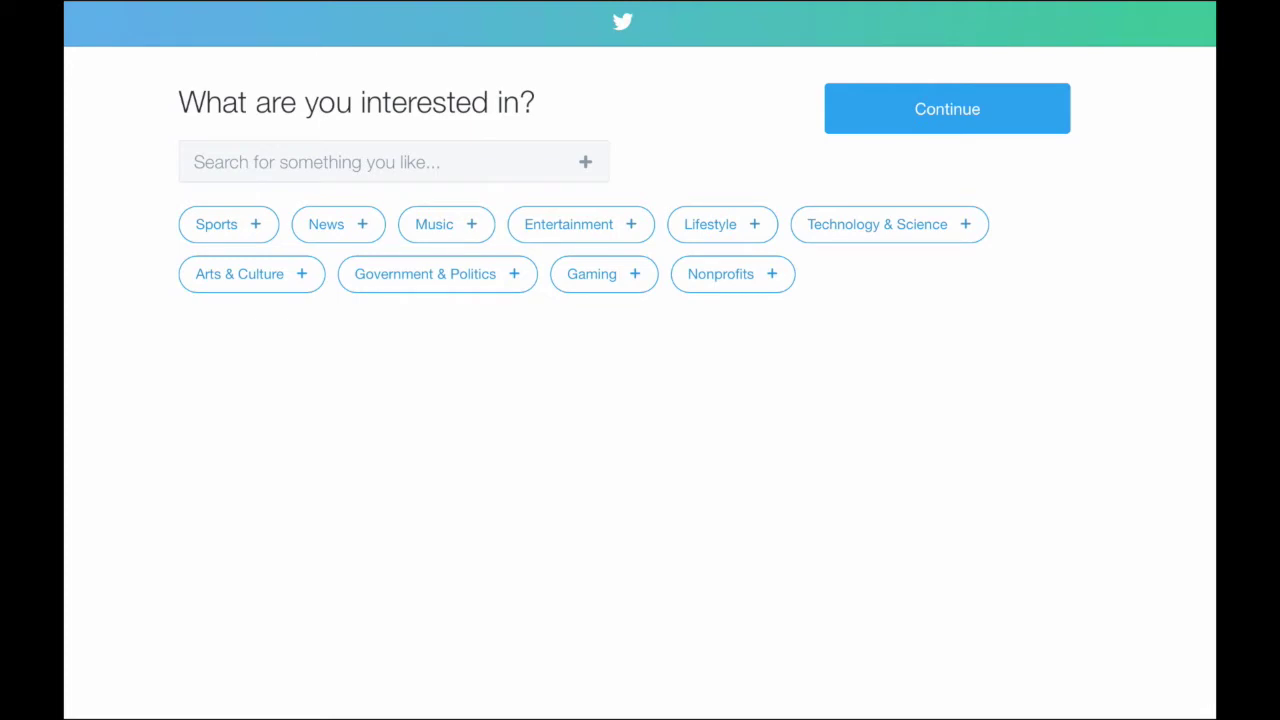
{"action": "left_click", "coordinate": [434, 224]}
{"action": "left_click", "coordinate": [450, 163]}
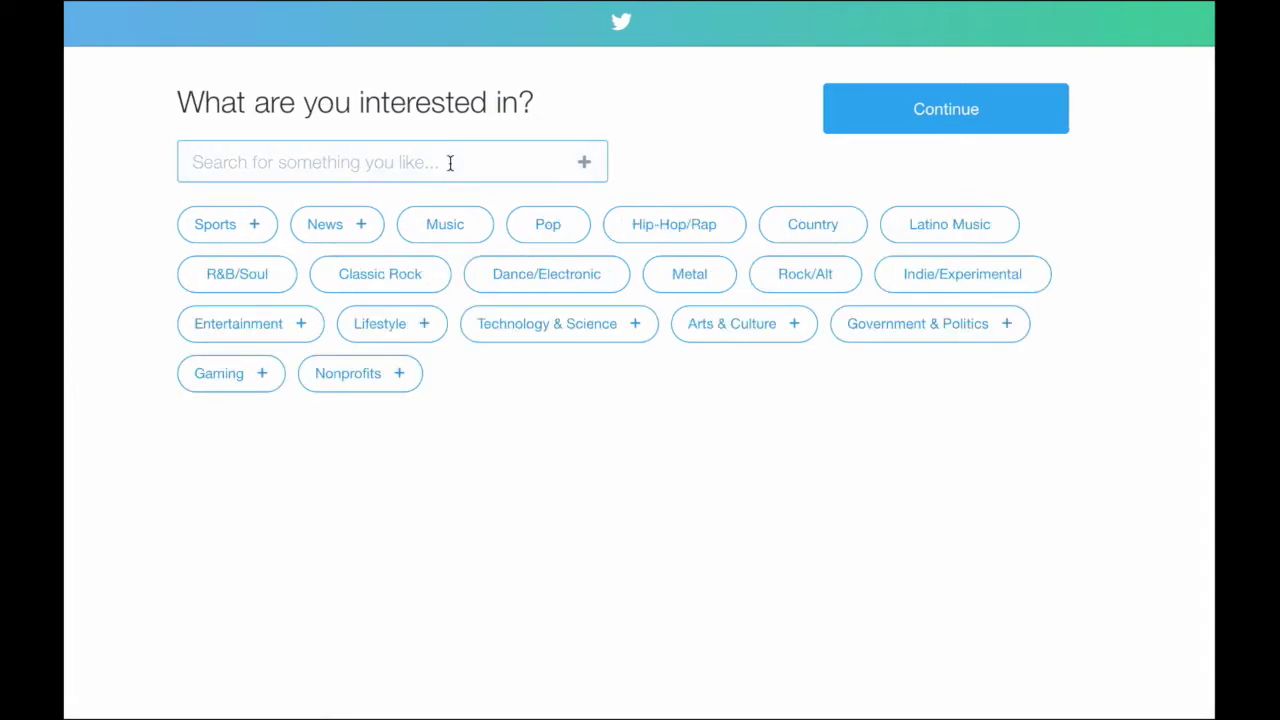
{"action": "type", "text": "education"}
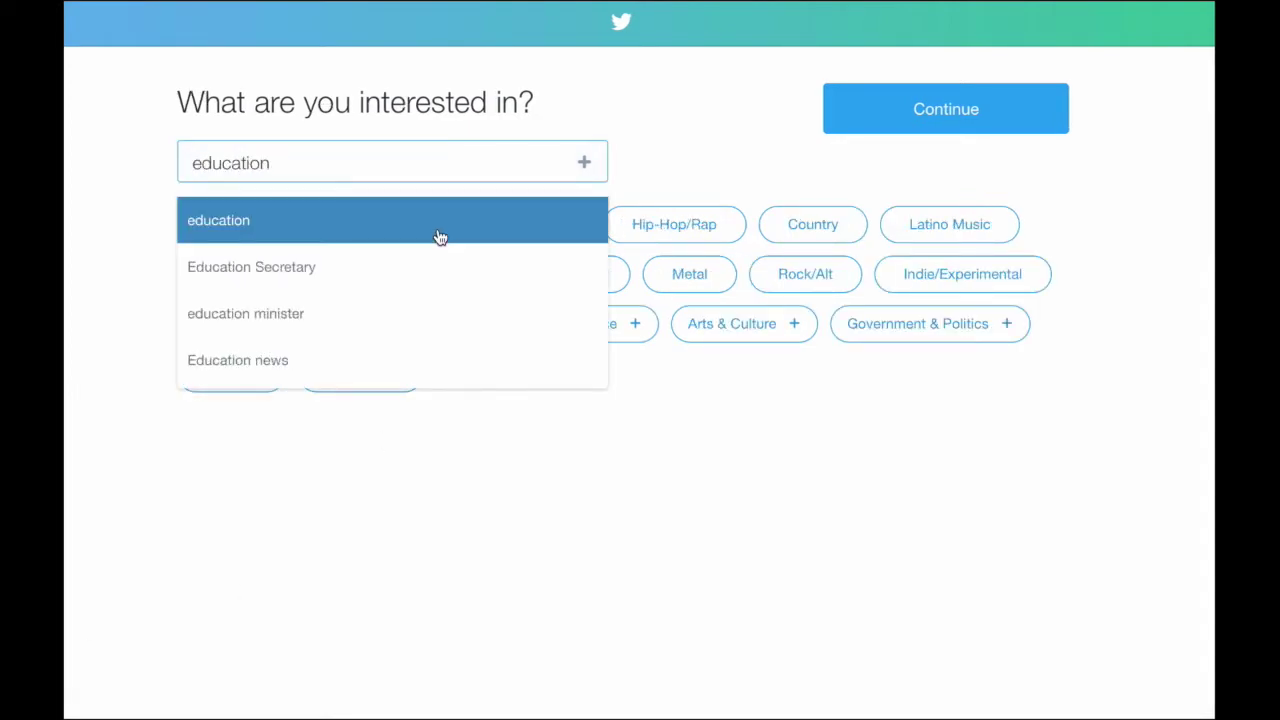
{"action": "left_click", "coordinate": [439, 237]}
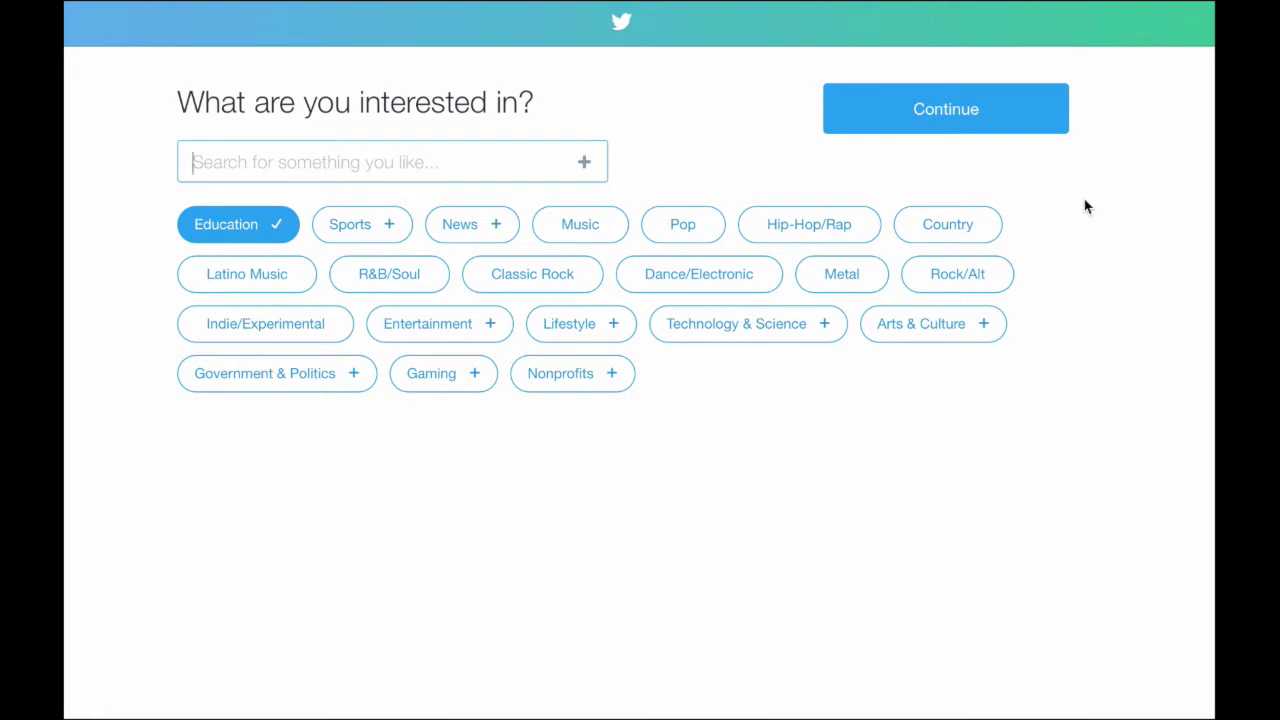
{"action": "left_click", "coordinate": [950, 110]}
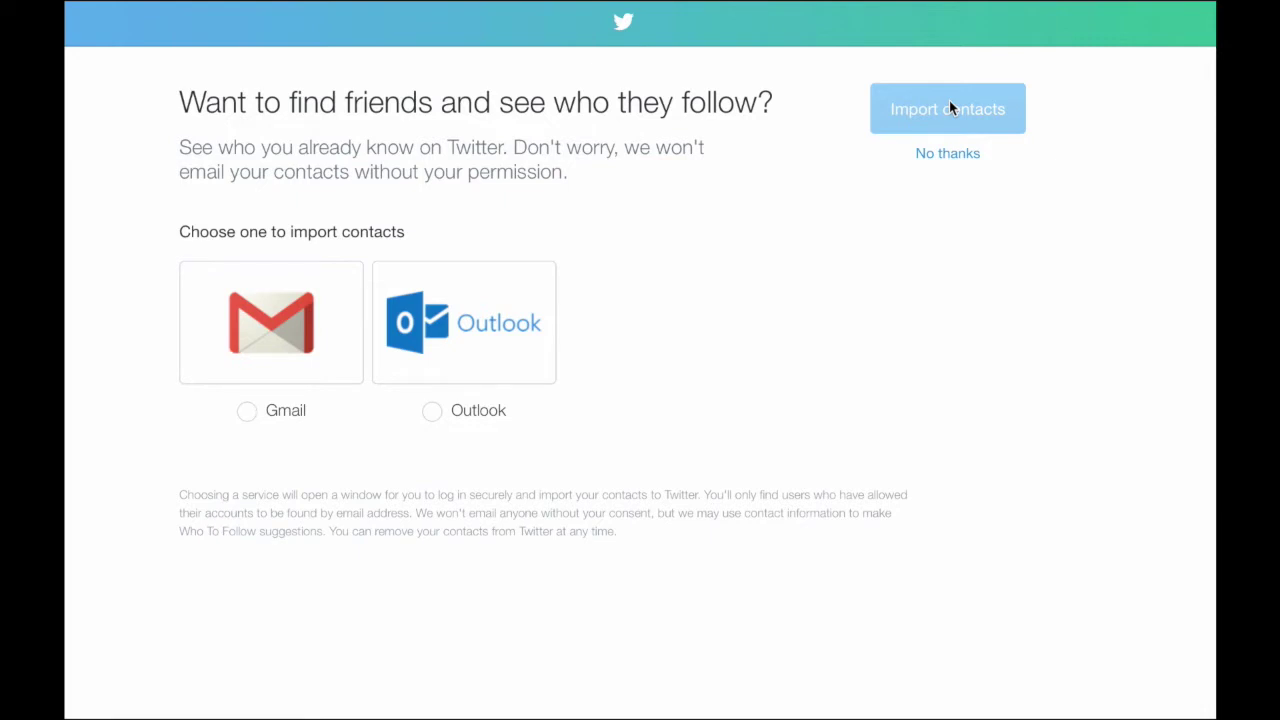
{"action": "left_click", "coordinate": [948, 156]}
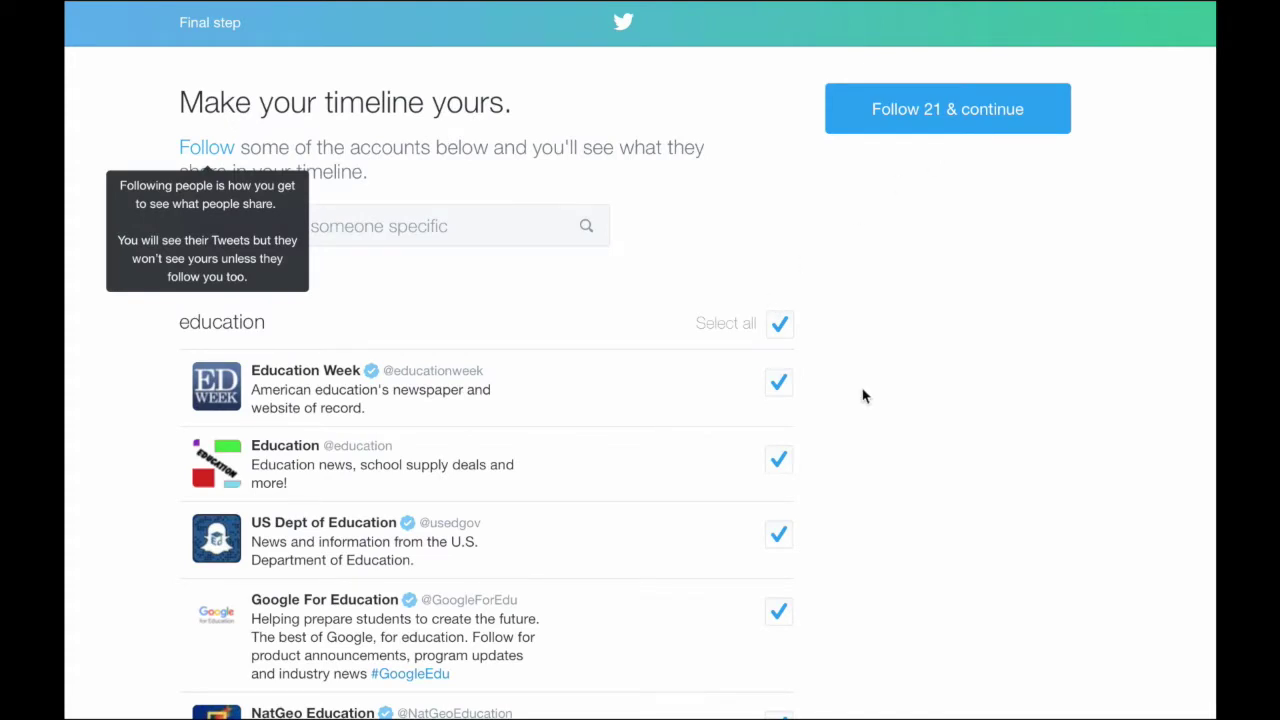
Review the suggested accounts to follow in the education and location-based lists
{"action": "scroll", "coordinate": [858, 420], "scroll_direction": "down", "scroll_amount": 1}
{"action": "scroll", "coordinate": [858, 420], "scroll_direction": "down", "scroll_amount": 3}
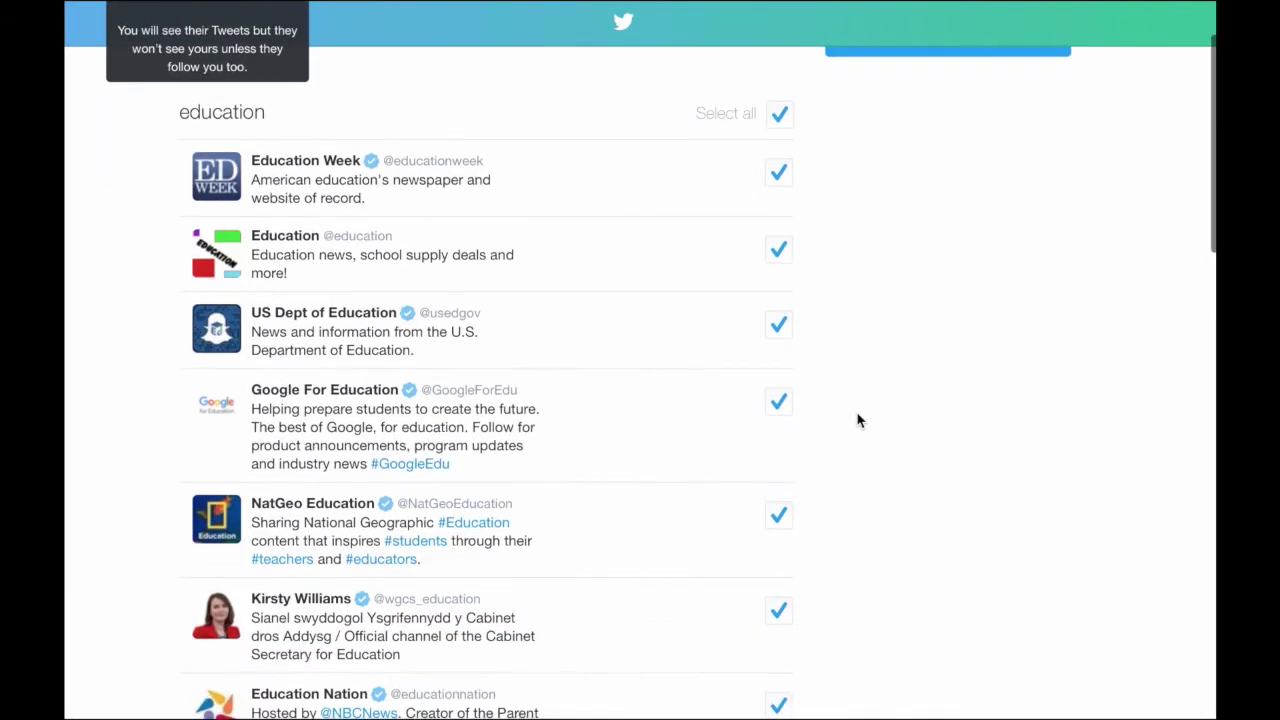
{"action": "scroll", "coordinate": [858, 420], "scroll_direction": "down", "scroll_amount": 3}
{"action": "scroll", "coordinate": [858, 420], "scroll_direction": "down", "scroll_amount": 10}
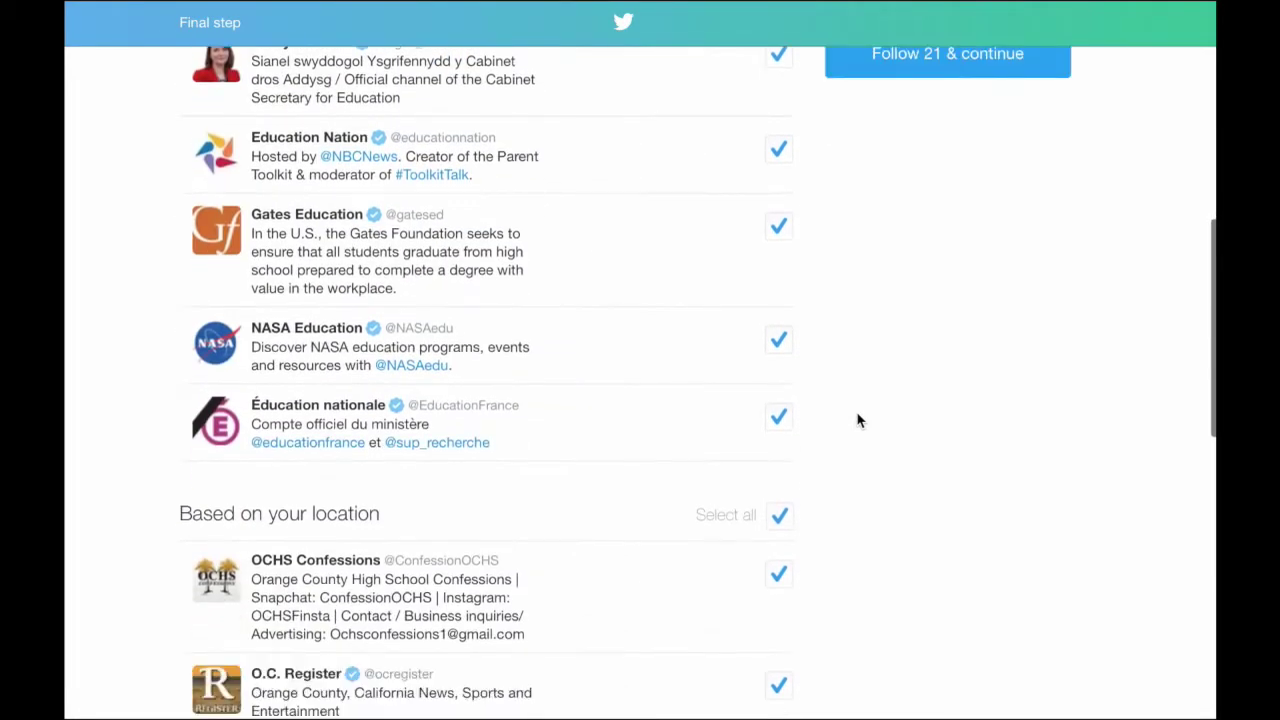
{"action": "scroll", "coordinate": [858, 420], "scroll_direction": "down", "scroll_amount": 3}
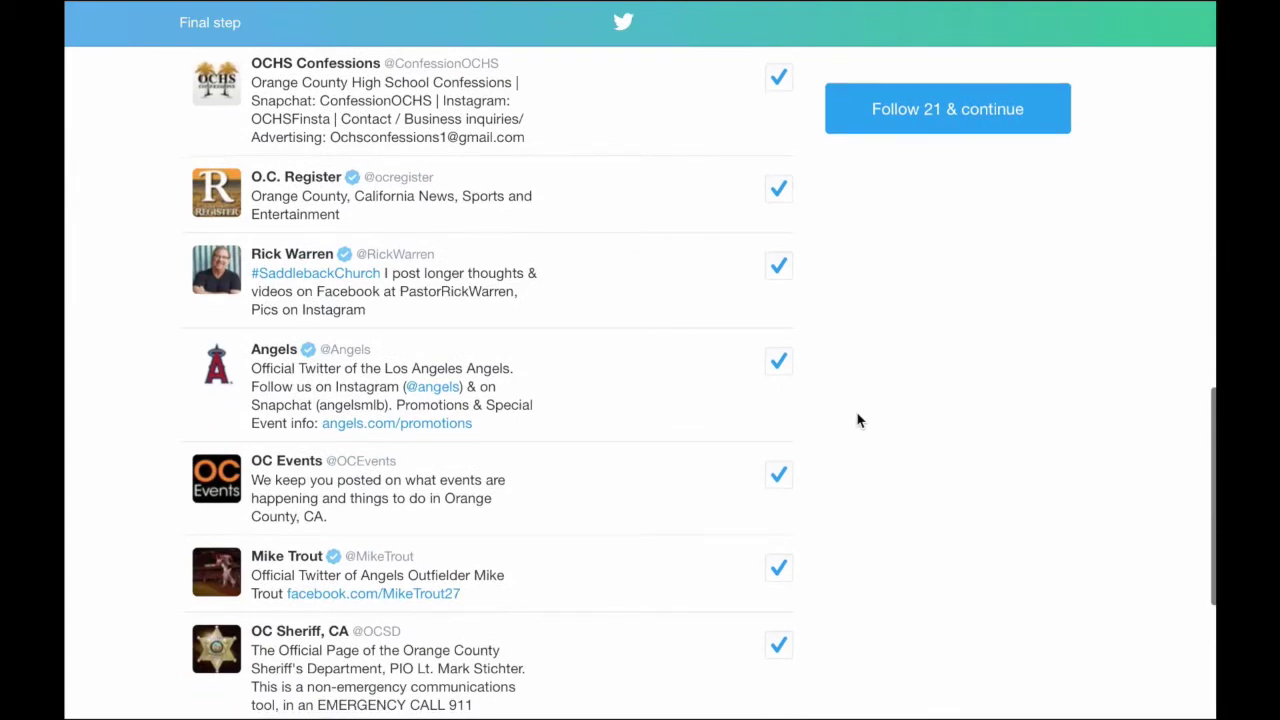
{"action": "scroll", "coordinate": [858, 420], "scroll_direction": "down", "scroll_amount": 6}
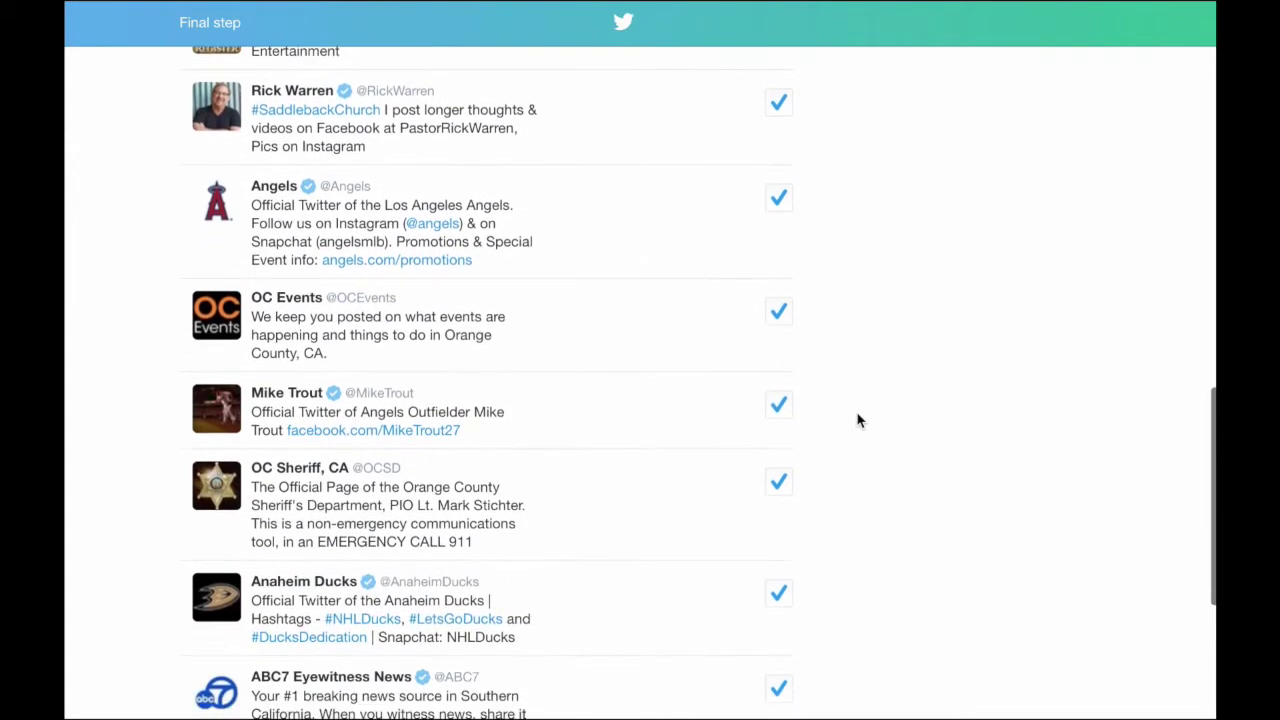
{"action": "scroll", "coordinate": [858, 420], "scroll_direction": "up", "scroll_amount": 15}
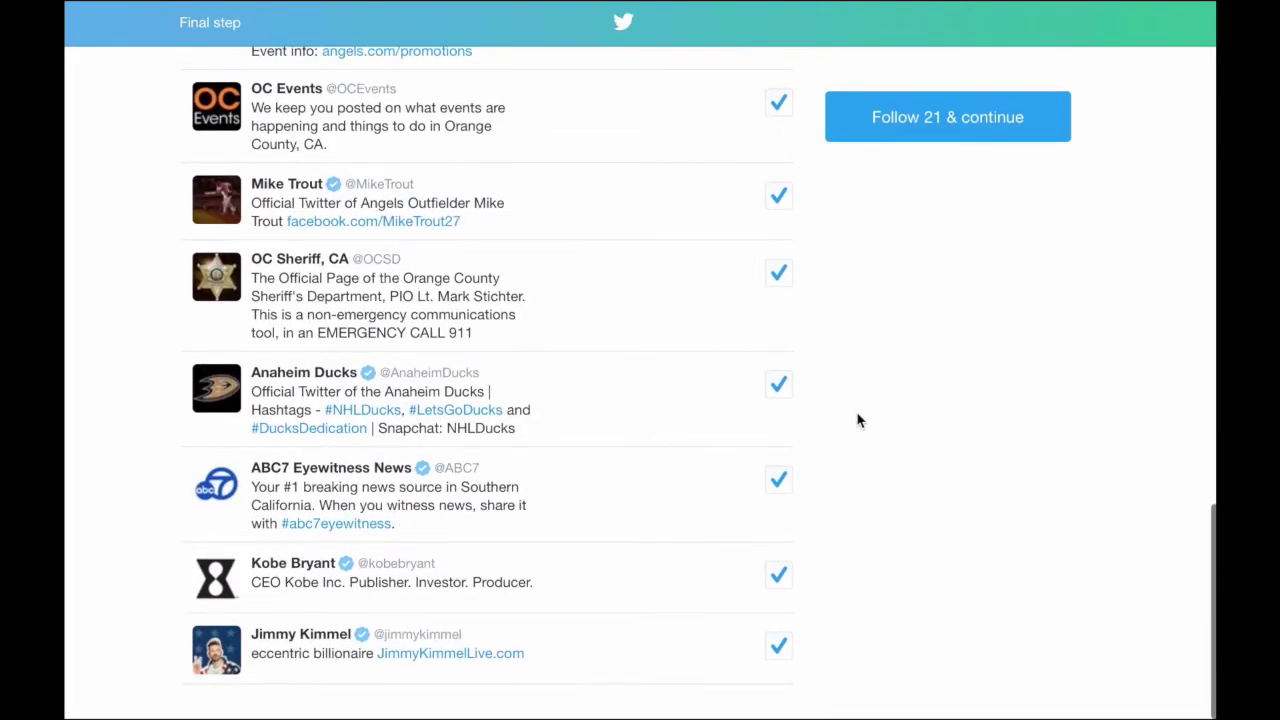
{"action": "scroll", "coordinate": [858, 420], "scroll_direction": "up", "scroll_amount": 3}
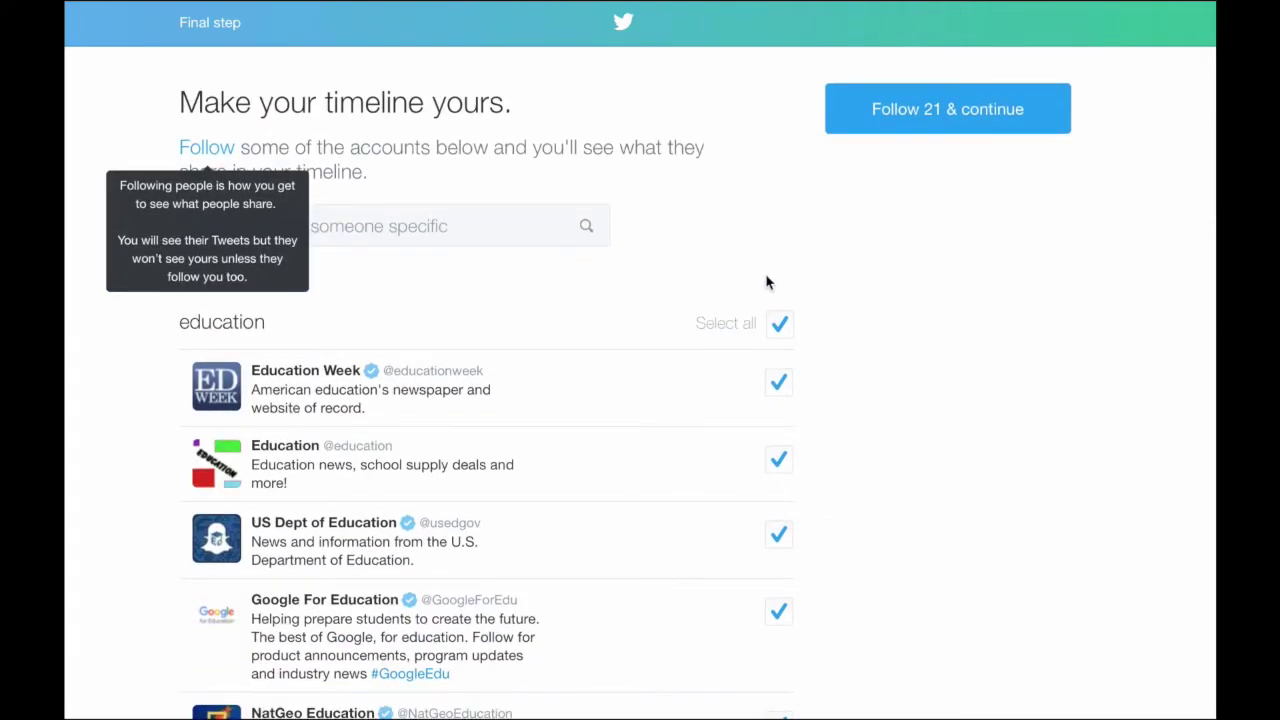
Deselect all the education suggestions and select only Education Week and Gates Education
{"action": "left_click", "coordinate": [781, 325]}
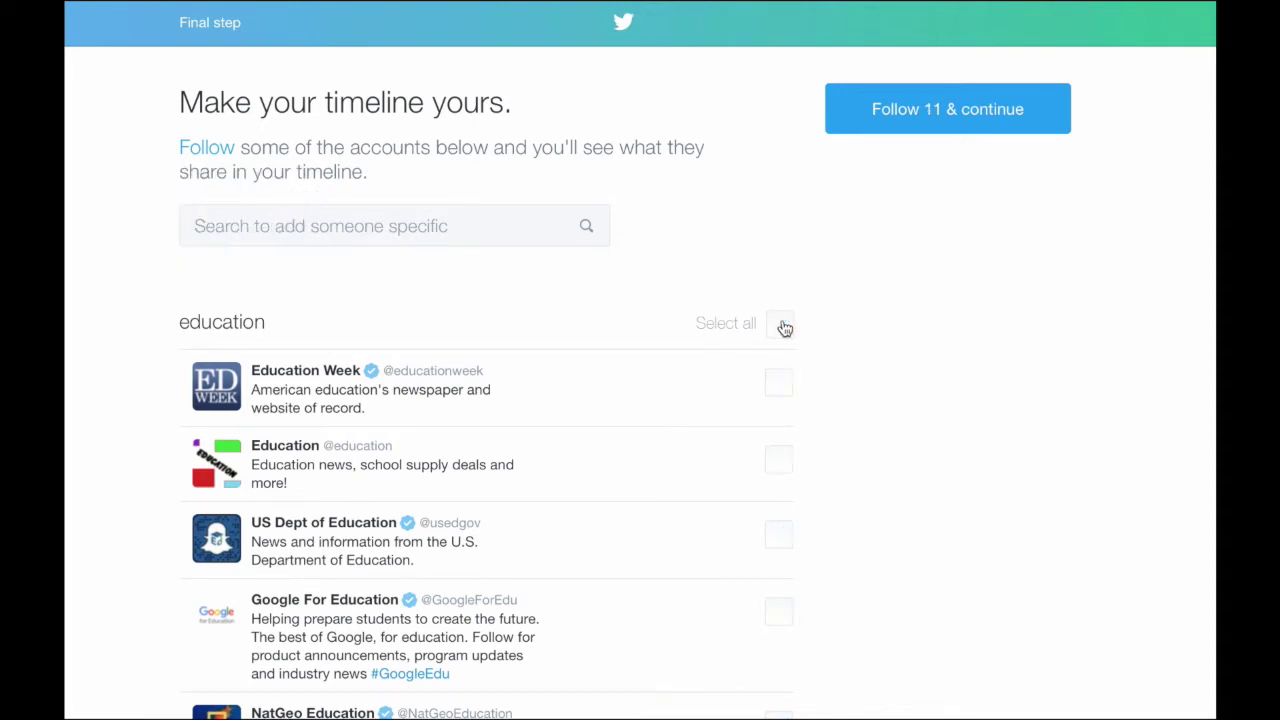
{"action": "scroll", "coordinate": [798, 448], "scroll_direction": "down", "scroll_amount": 1}
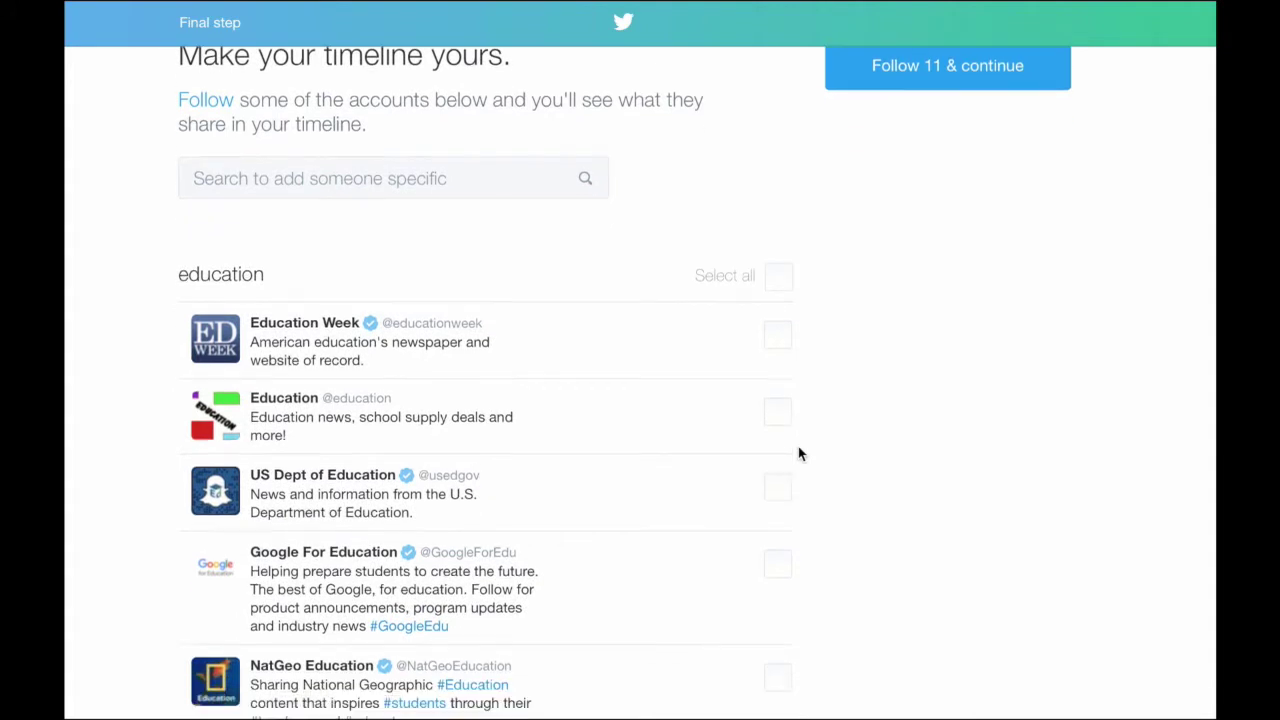
{"action": "left_click", "coordinate": [780, 274]}
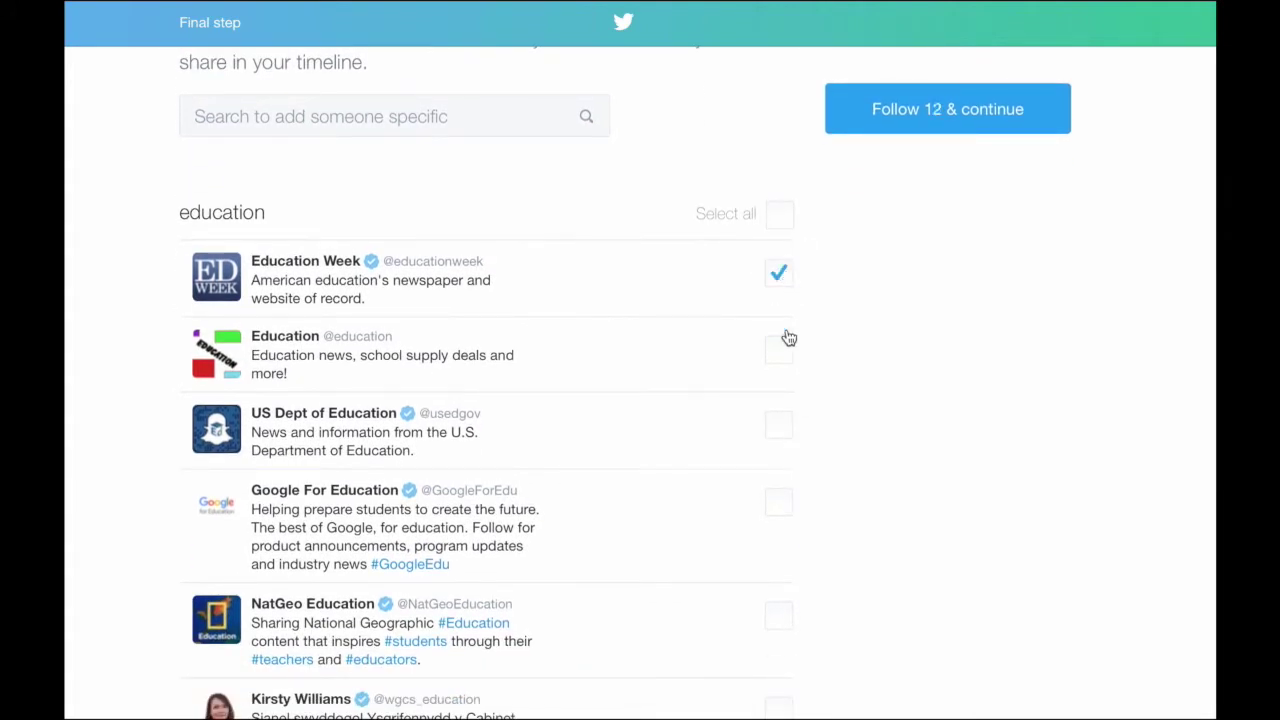
{"action": "scroll", "coordinate": [791, 448], "scroll_direction": "down", "scroll_amount": 2}
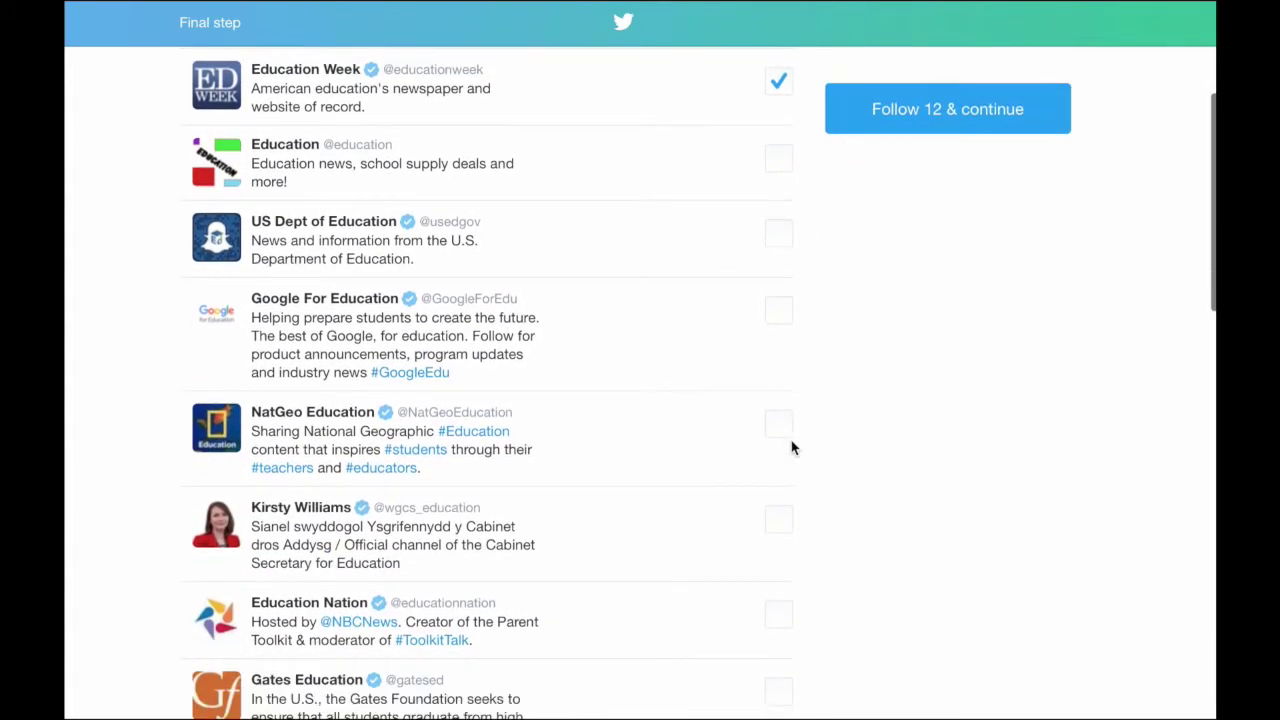
{"action": "scroll", "coordinate": [791, 448], "scroll_direction": "down", "scroll_amount": 2}
{"action": "left_click", "coordinate": [778, 493]}
Deselect all the location-based suggestions and finish the setup by following the two selected accounts
{"action": "scroll", "coordinate": [848, 561], "scroll_direction": "down", "scroll_amount": 1}
{"action": "scroll", "coordinate": [849, 561], "scroll_direction": "down", "scroll_amount": 1}
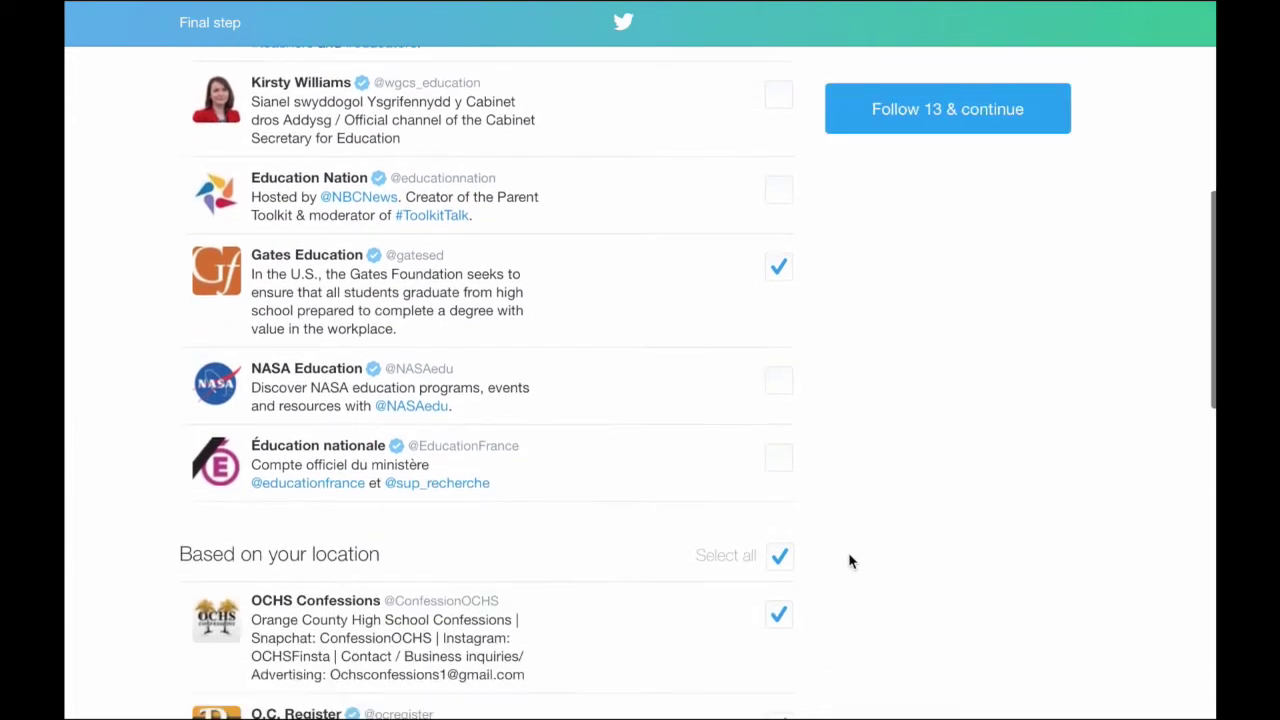
{"action": "scroll", "coordinate": [849, 561], "scroll_direction": "down", "scroll_amount": 4}
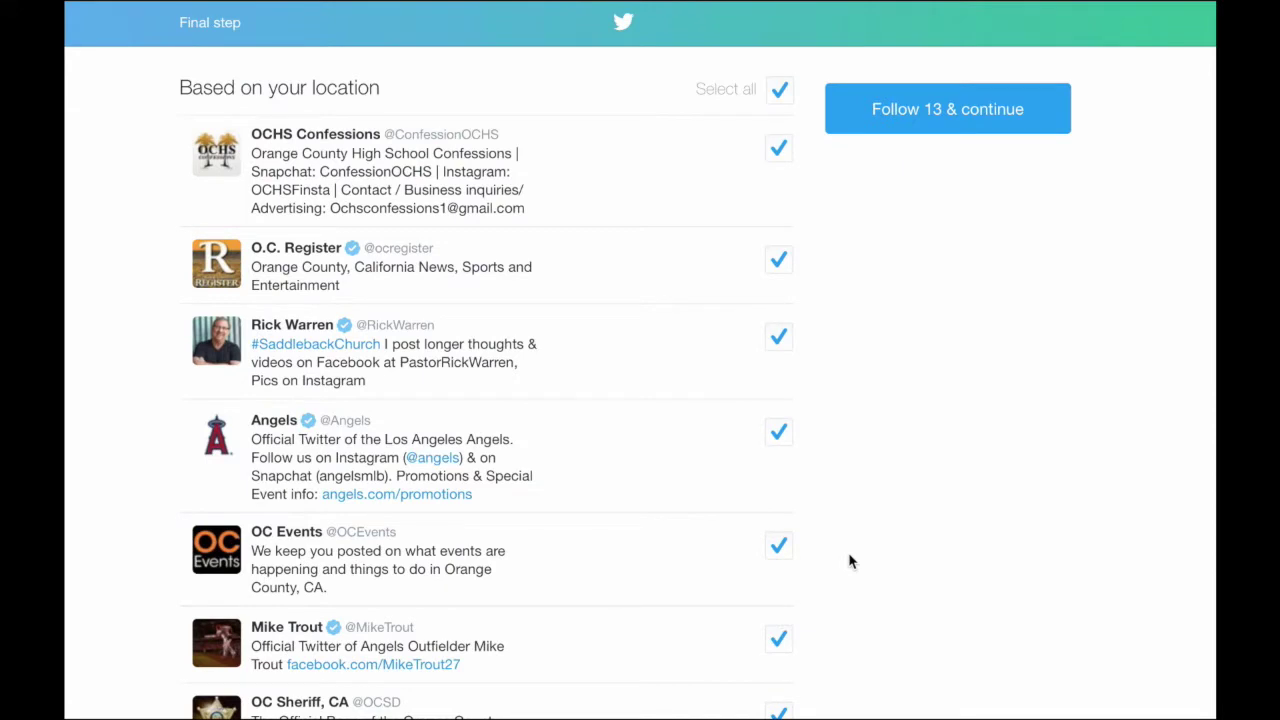
{"action": "scroll", "coordinate": [849, 561], "scroll_direction": "up", "scroll_amount": 1}
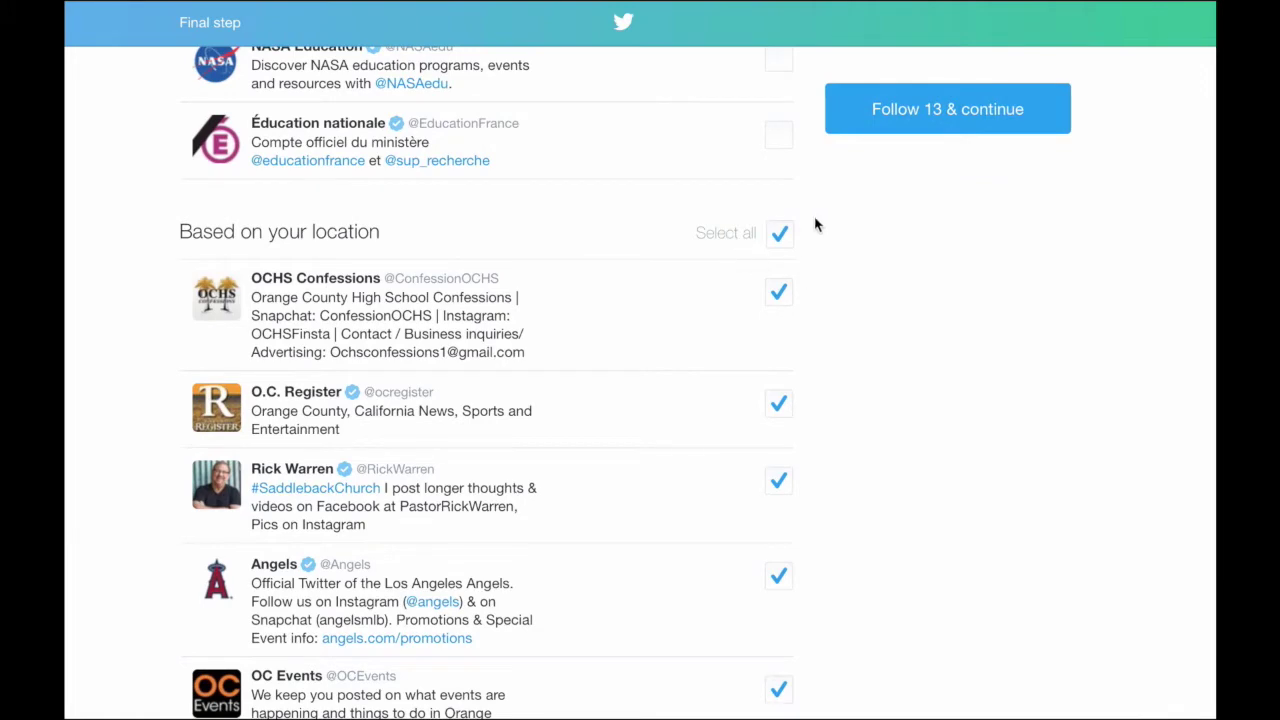
{"action": "left_click", "coordinate": [781, 237]}
{"action": "scroll", "coordinate": [809, 390], "scroll_direction": "down", "scroll_amount": 3}
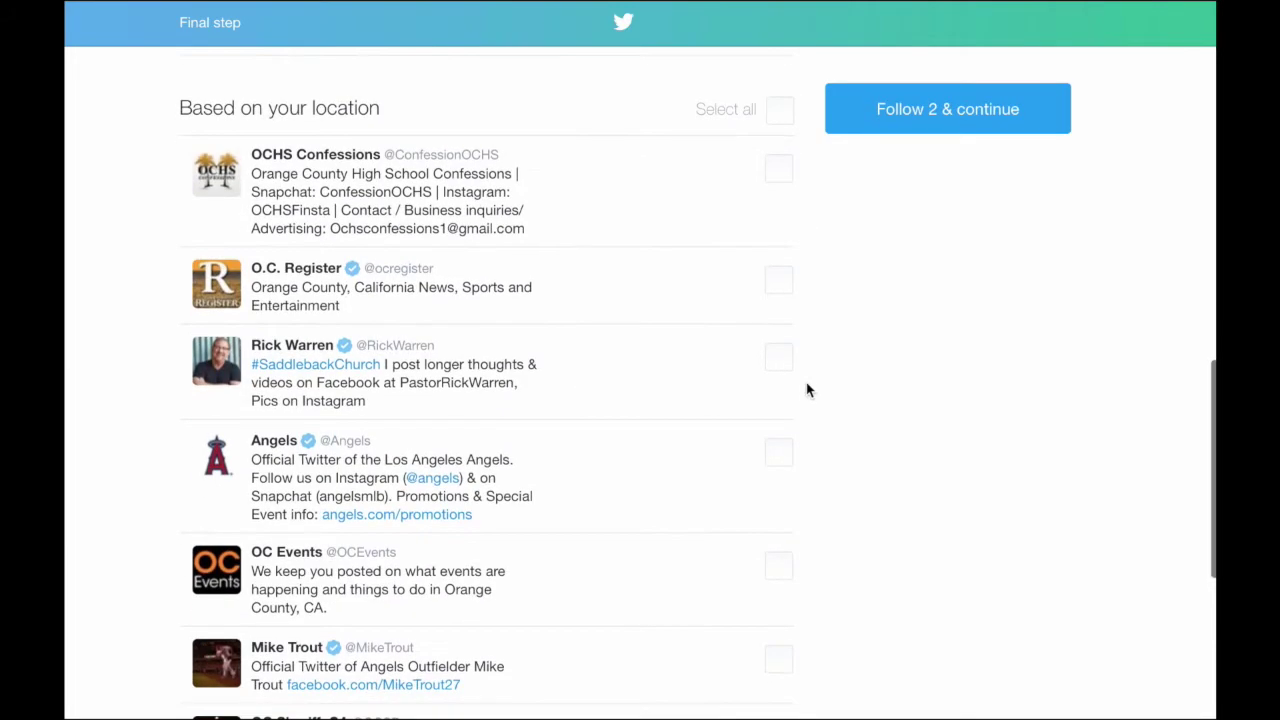
{"action": "scroll", "coordinate": [809, 390], "scroll_direction": "down", "scroll_amount": 3}
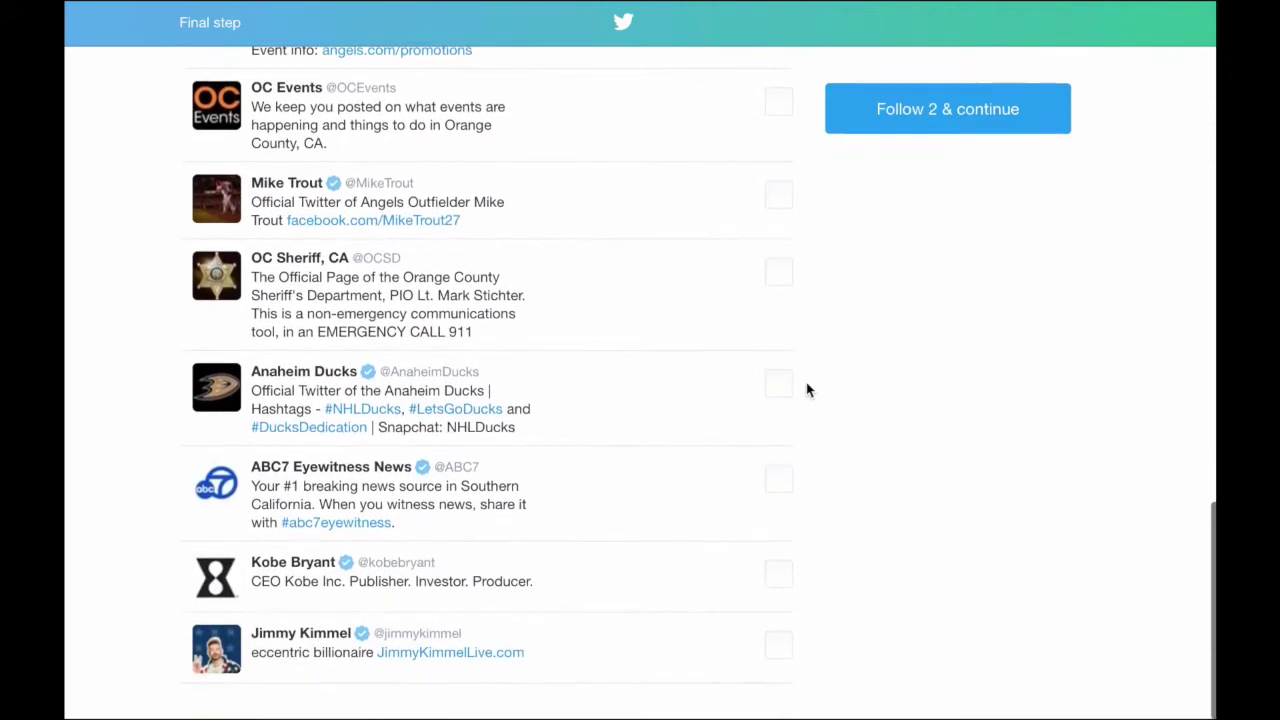
{"action": "scroll", "coordinate": [808, 390], "scroll_direction": "up", "scroll_amount": 15}
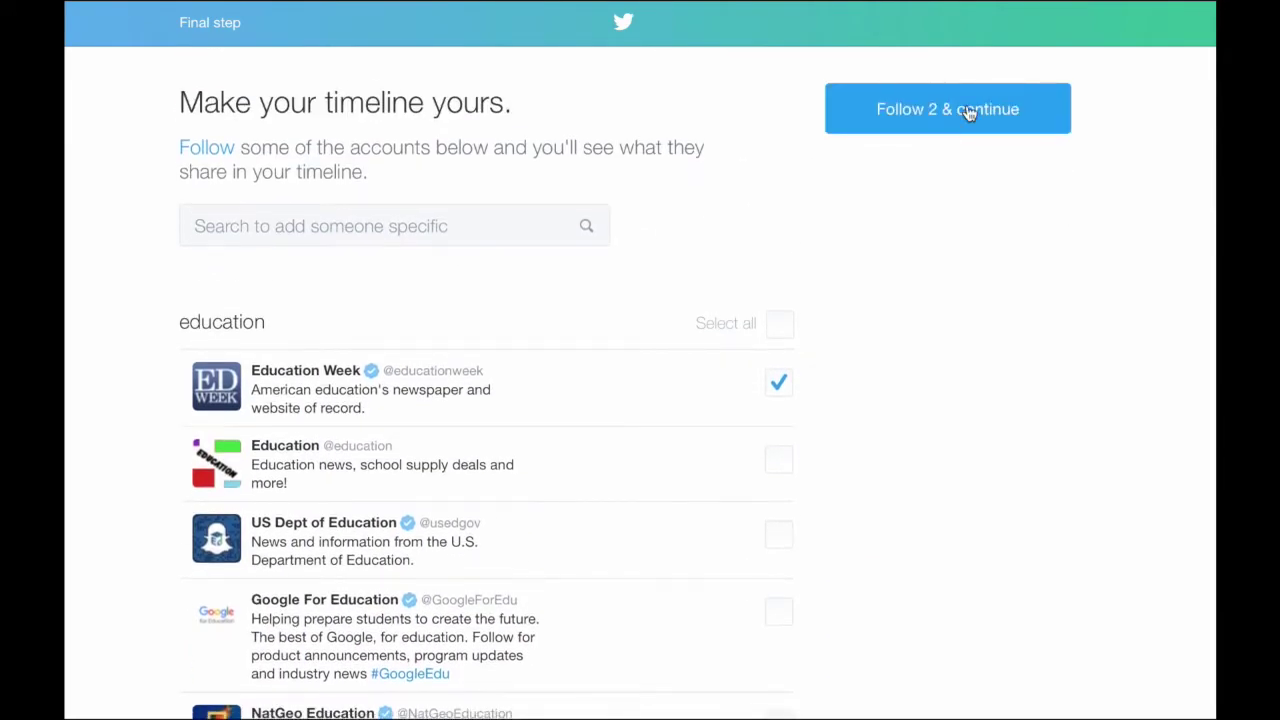
{"action": "left_click", "coordinate": [968, 112]}
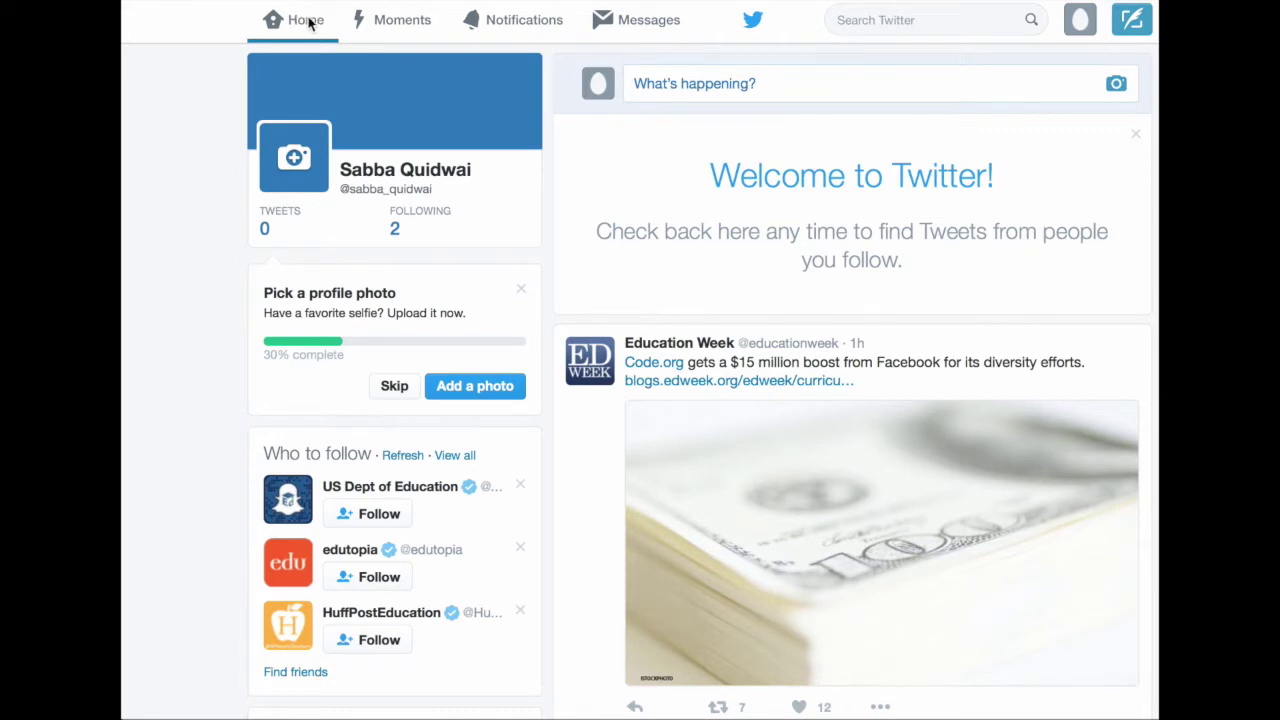
Look through the Today and Sports stories in Moments and view the Notifications page
{"action": "left_click", "coordinate": [410, 24]}
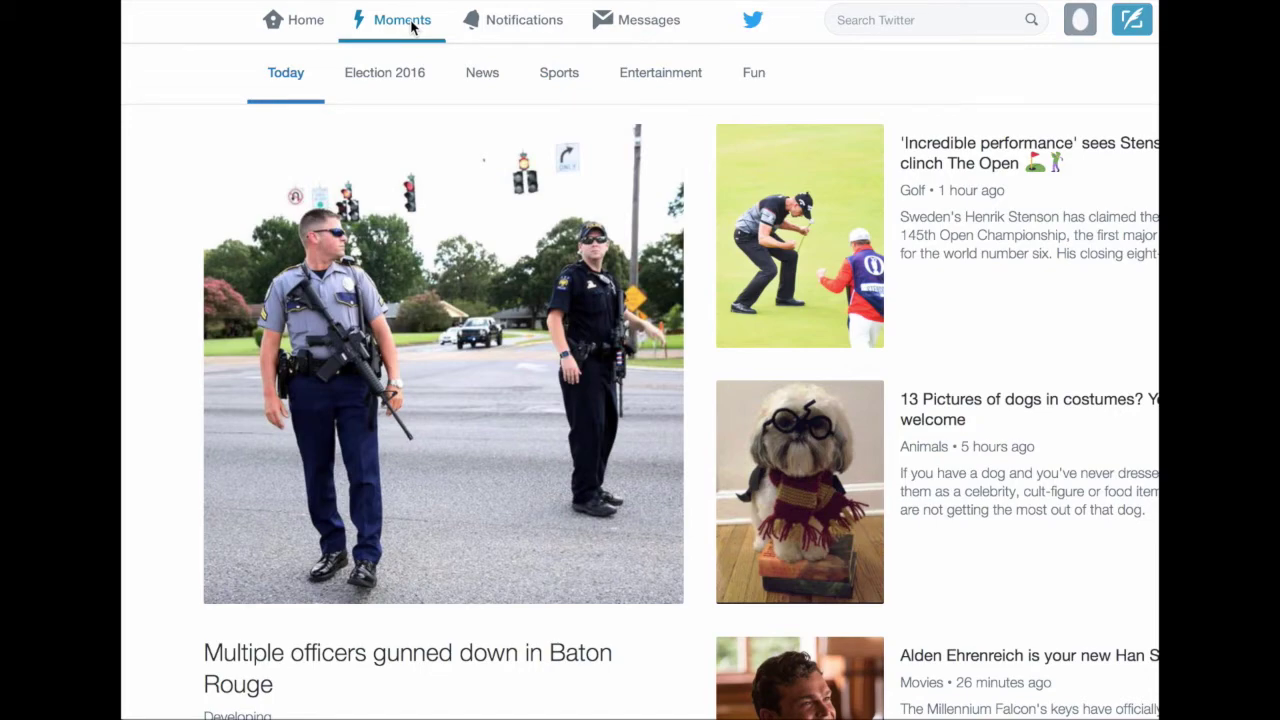
{"action": "scroll", "coordinate": [181, 283], "scroll_direction": "down", "scroll_amount": 10}
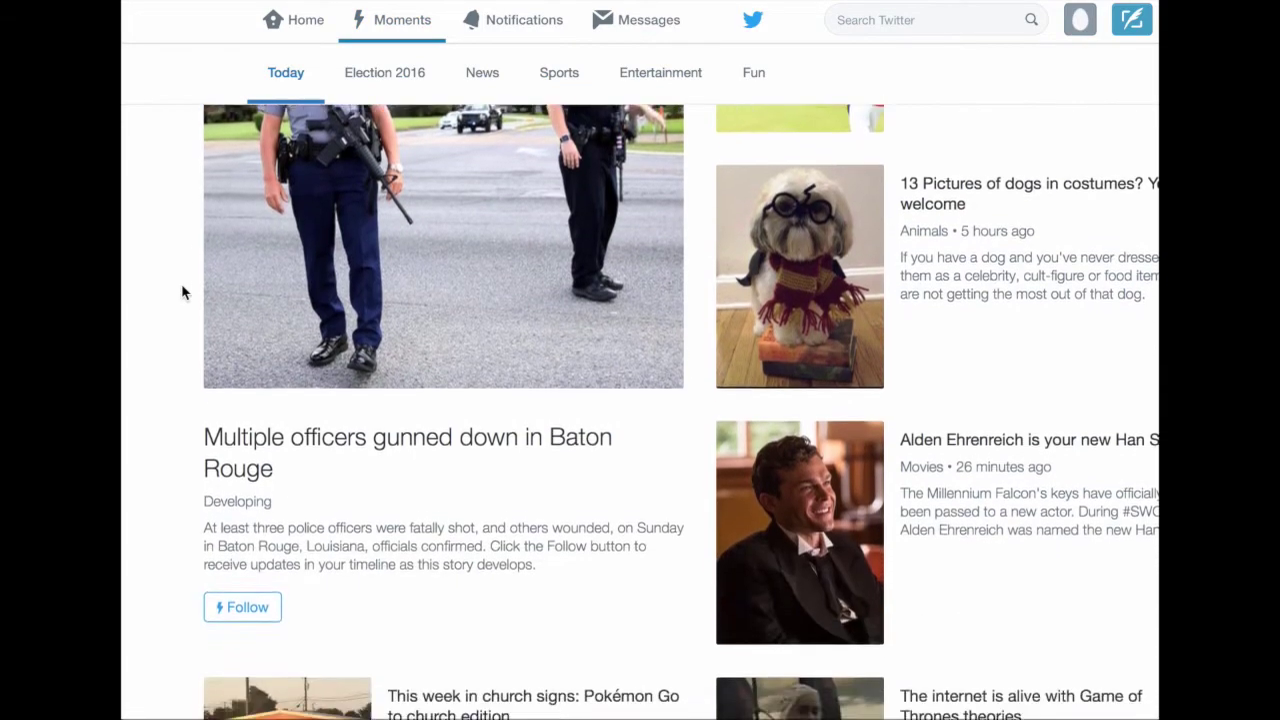
{"action": "scroll", "coordinate": [181, 283], "scroll_direction": "down", "scroll_amount": 15}
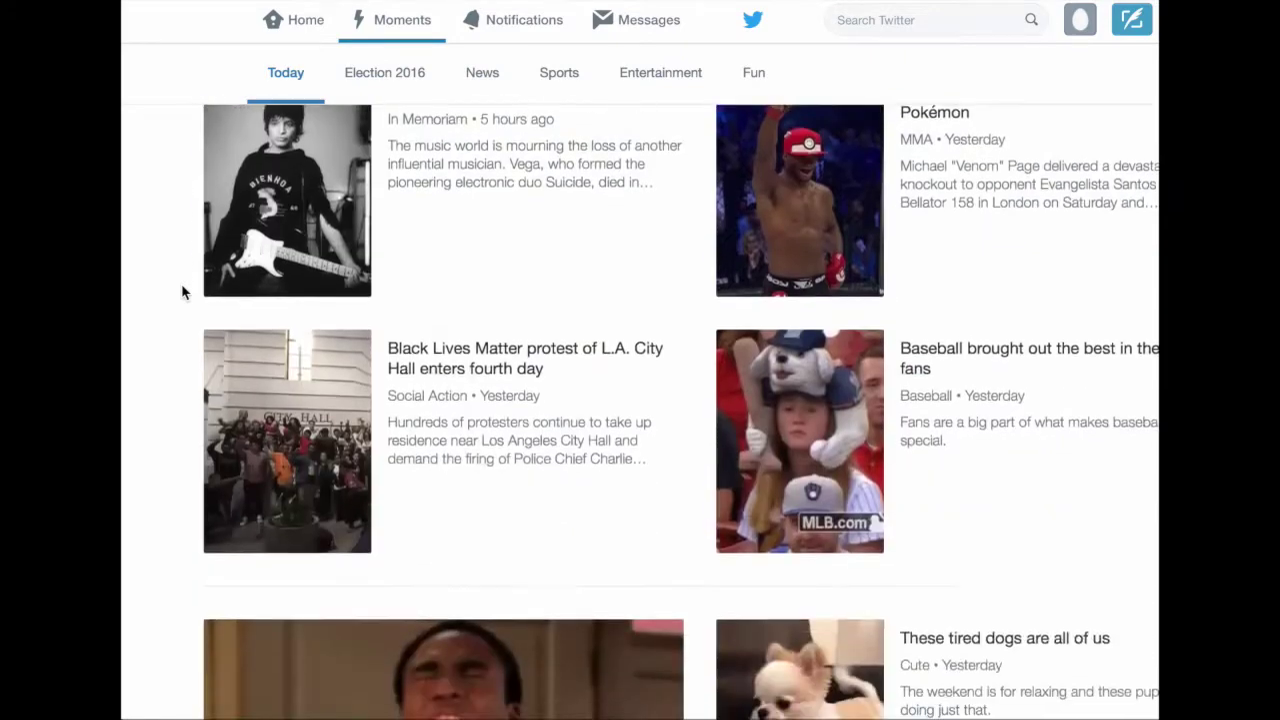
{"action": "scroll", "coordinate": [181, 283], "scroll_direction": "up", "scroll_amount": 20}
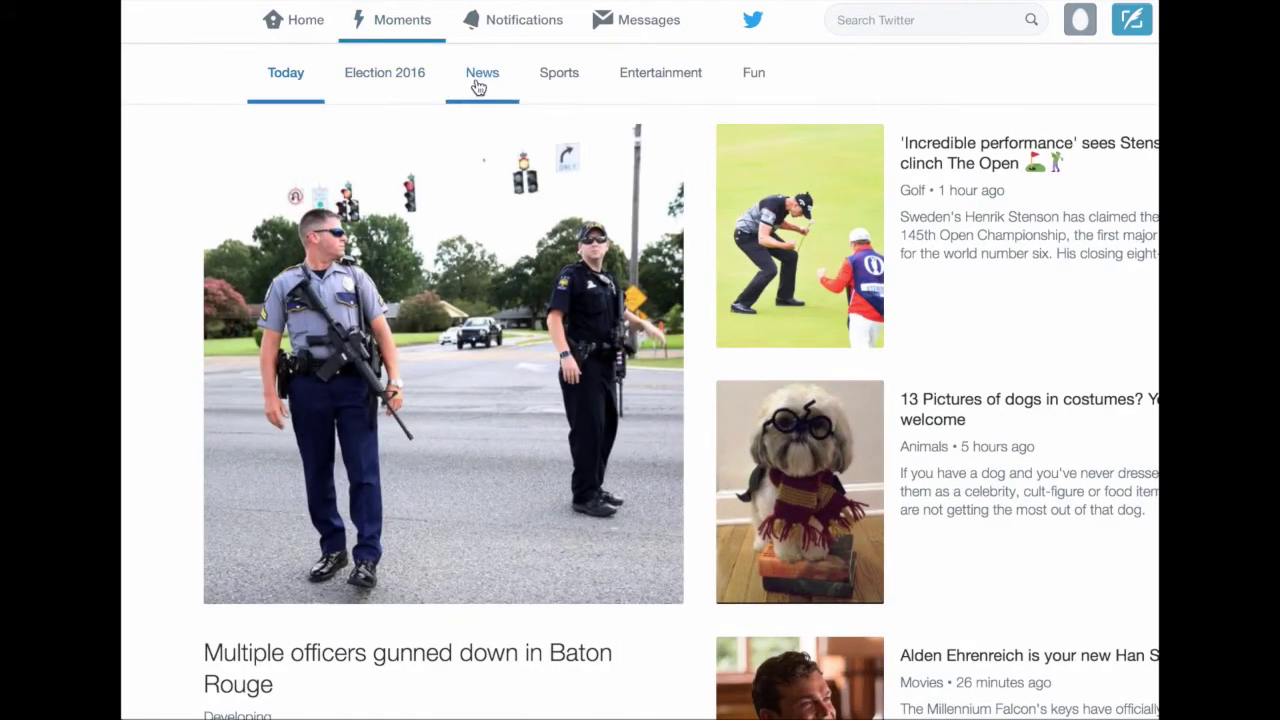
{"action": "left_click", "coordinate": [559, 73]}
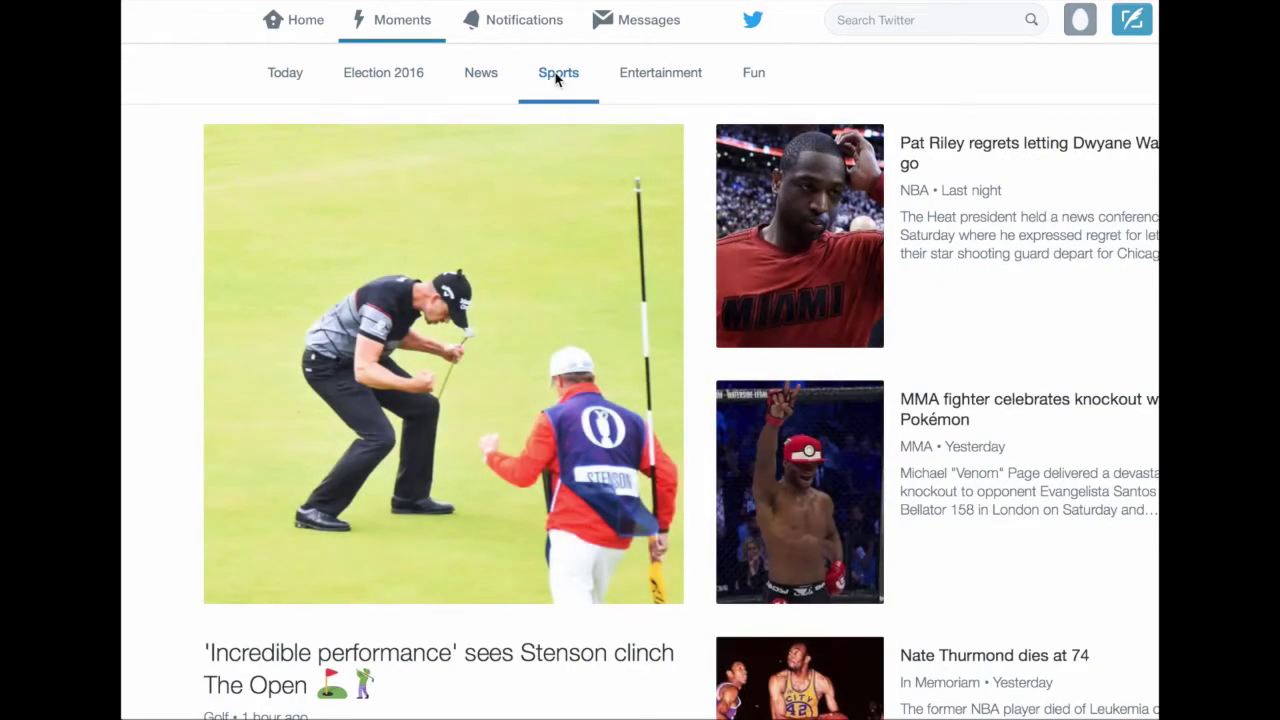
{"action": "left_click", "coordinate": [534, 20]}
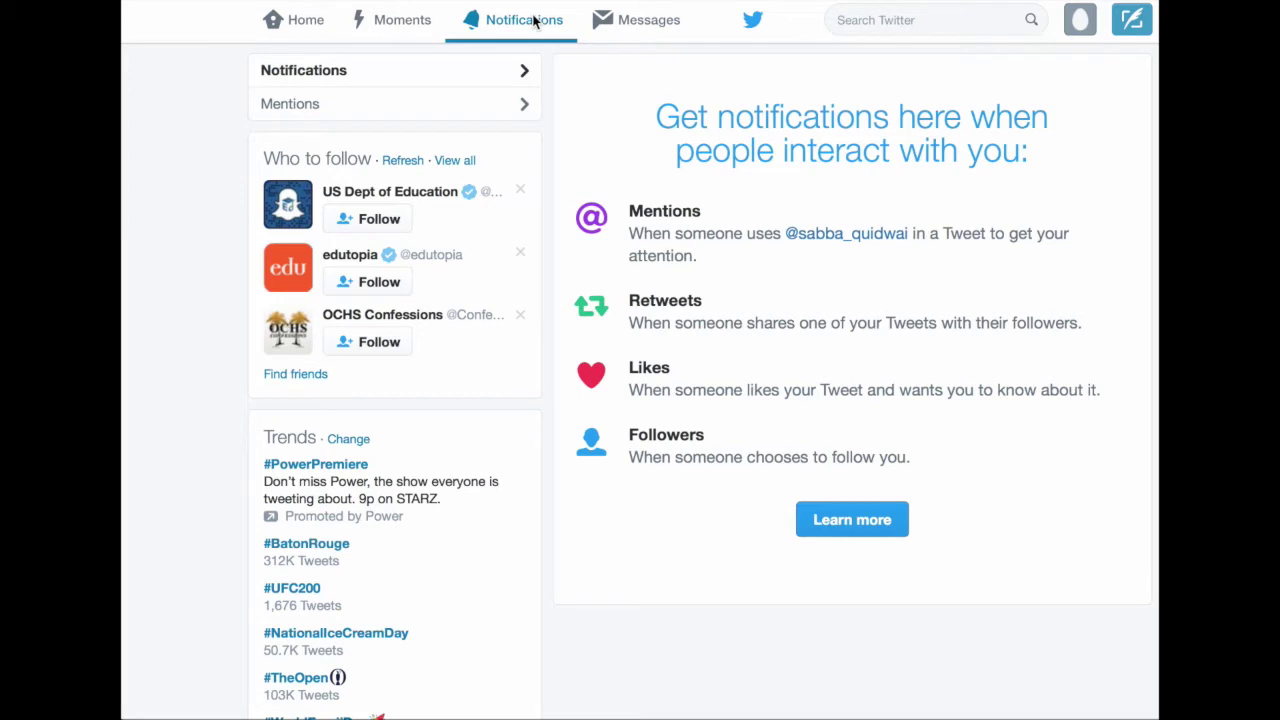
View the Direct Messages window and close it
{"action": "left_click", "coordinate": [660, 31]}
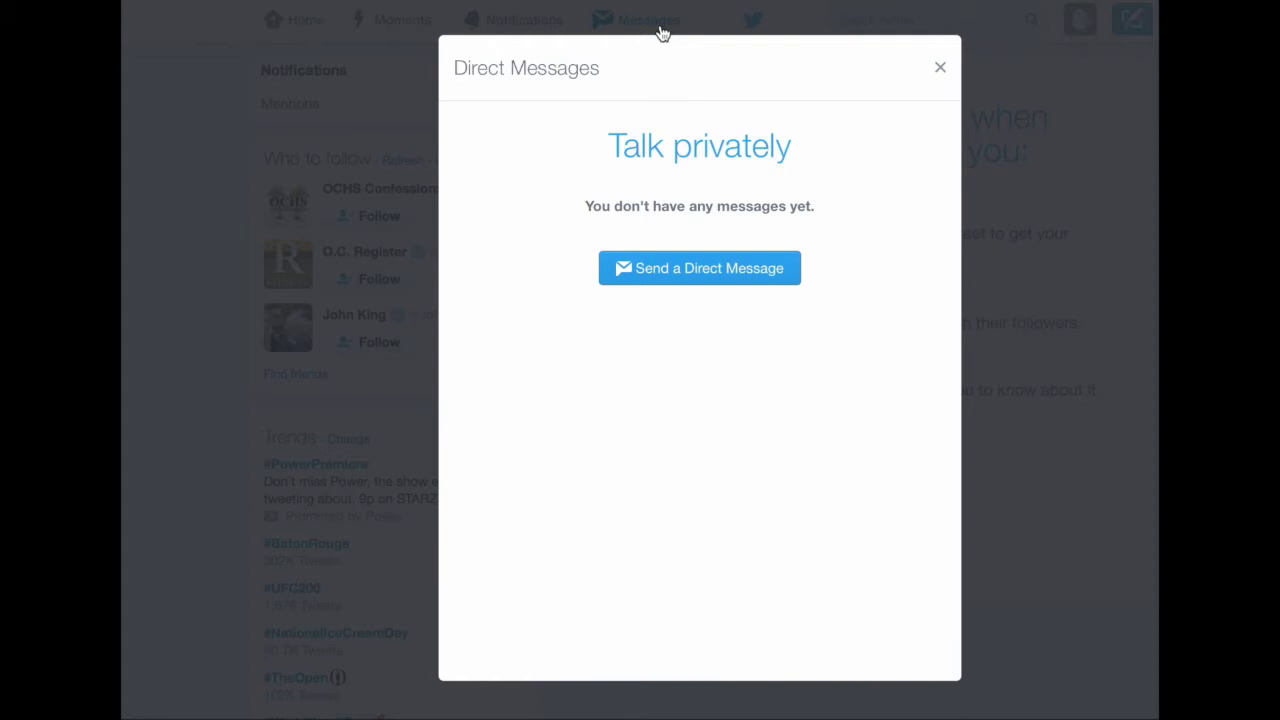
{"action": "left_click", "coordinate": [940, 67]}
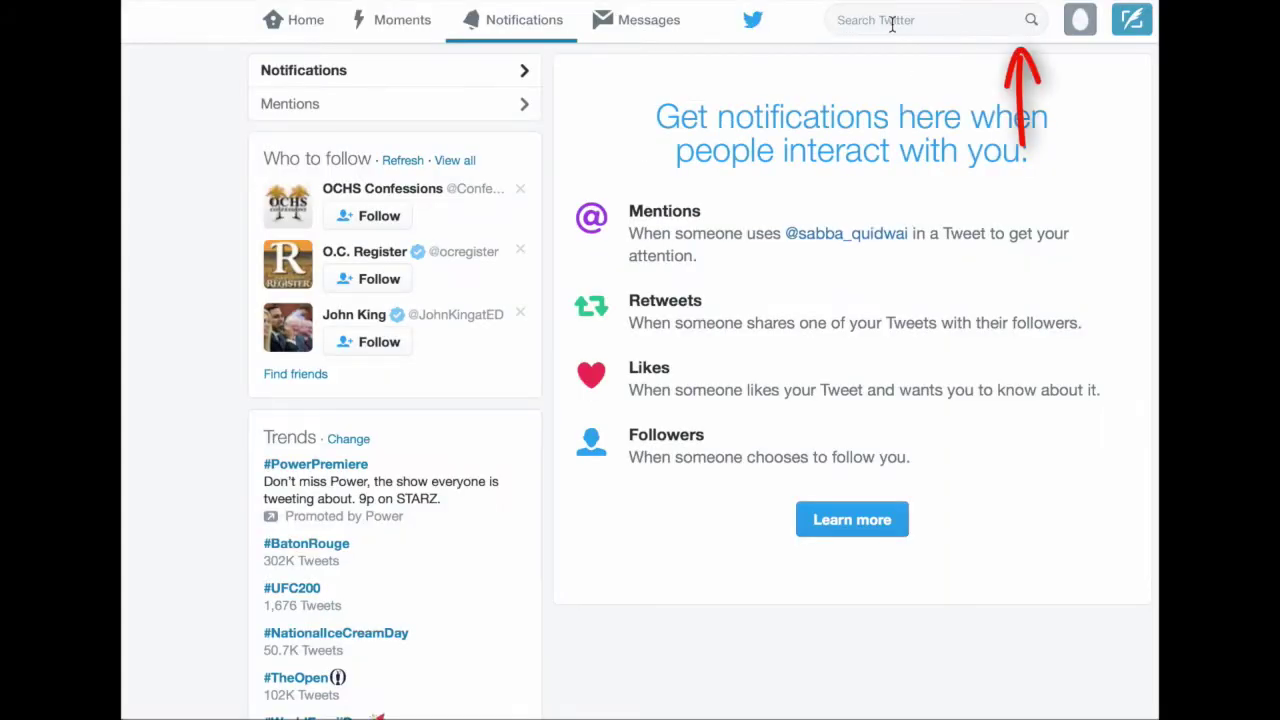
Search Twitter for the hashtag #edtech
{"action": "left_click", "coordinate": [985, 24]}
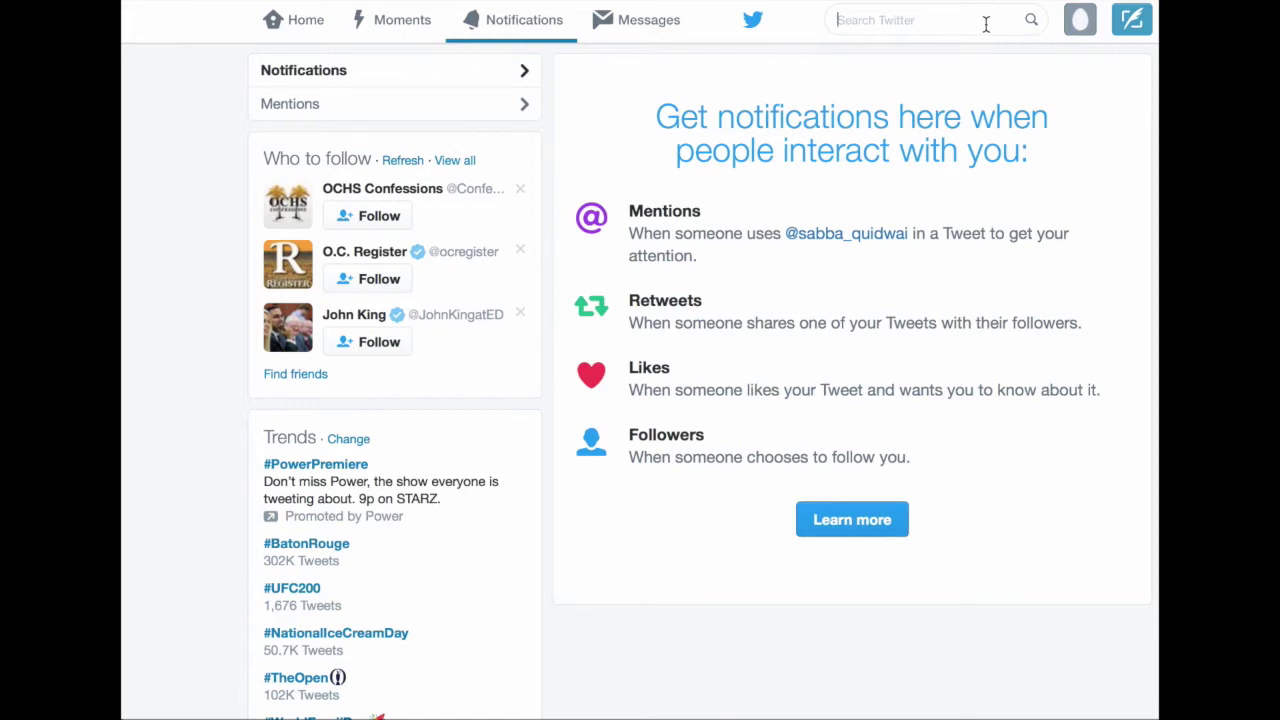
{"action": "type", "text": "#edtech"}
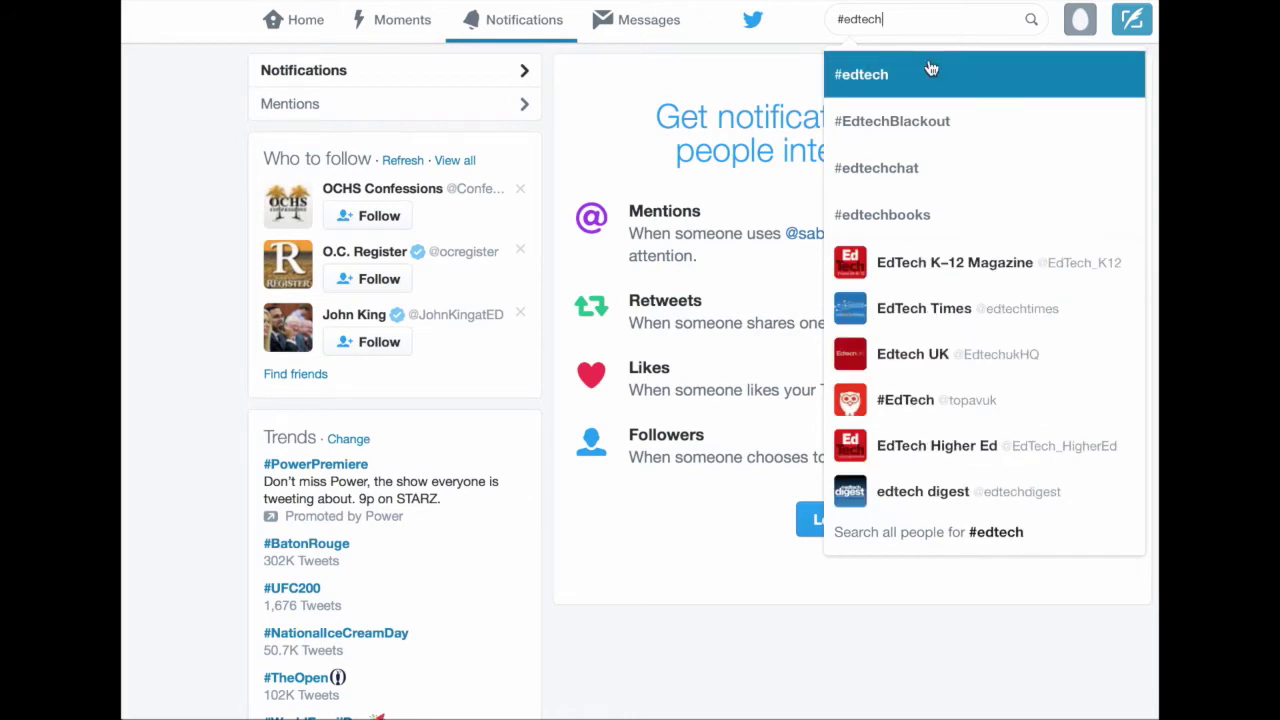
{"action": "left_click", "coordinate": [1000, 80]}
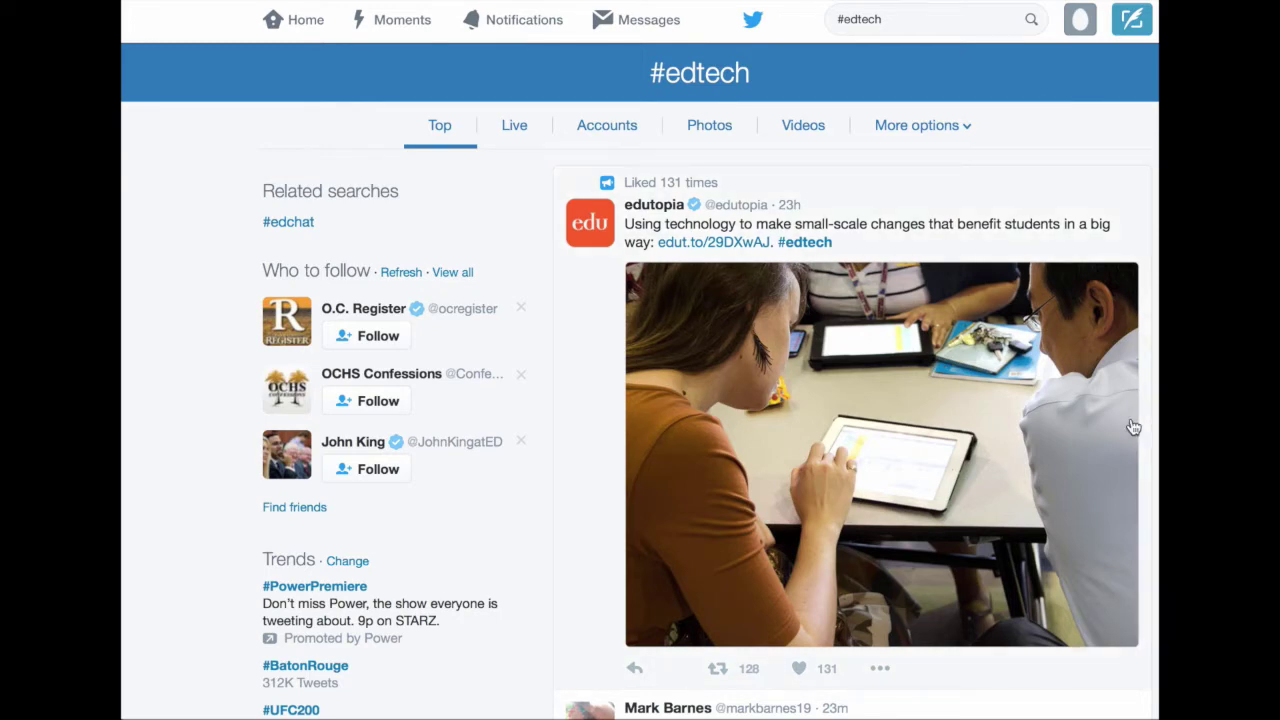
Look through the Top tweets in the #edtech results and return to the start of the list
{"action": "scroll", "coordinate": [1133, 427], "scroll_direction": "down", "scroll_amount": 5}
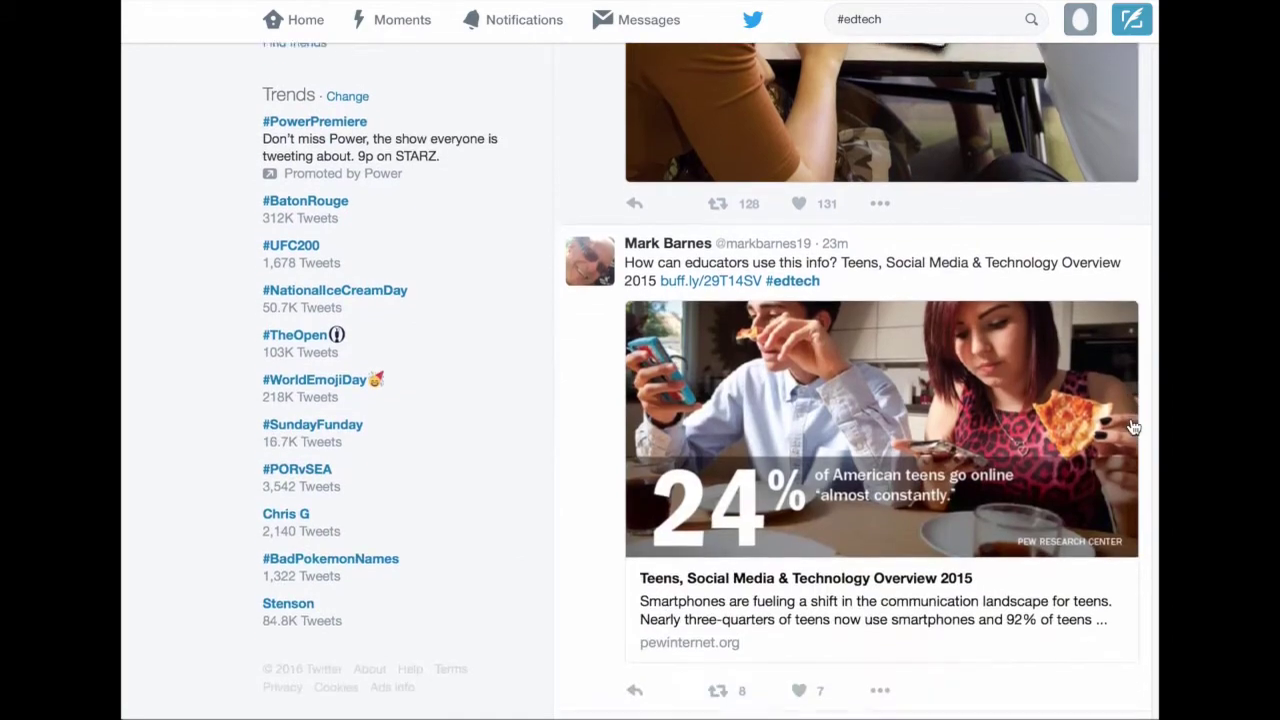
{"action": "scroll", "coordinate": [1133, 427], "scroll_direction": "down", "scroll_amount": 2}
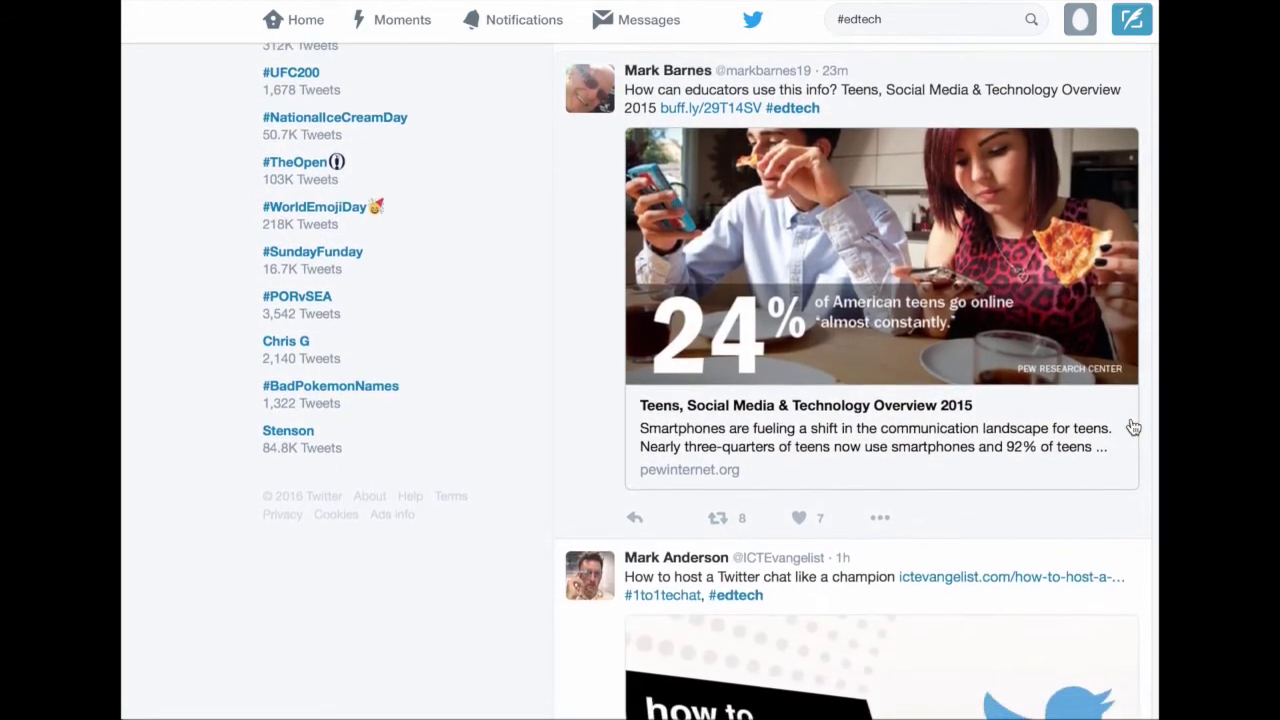
{"action": "scroll", "coordinate": [1133, 427], "scroll_direction": "down", "scroll_amount": 9}
{"action": "scroll", "coordinate": [1133, 427], "scroll_direction": "down", "scroll_amount": 15}
{"action": "scroll", "coordinate": [1133, 427], "scroll_direction": "down", "scroll_amount": 12}
{"action": "scroll", "coordinate": [1133, 427], "scroll_direction": "down", "scroll_amount": 11}
{"action": "scroll", "coordinate": [1133, 427], "scroll_direction": "up", "scroll_amount": 20}
{"action": "scroll", "coordinate": [1133, 427], "scroll_direction": "up", "scroll_amount": 10}
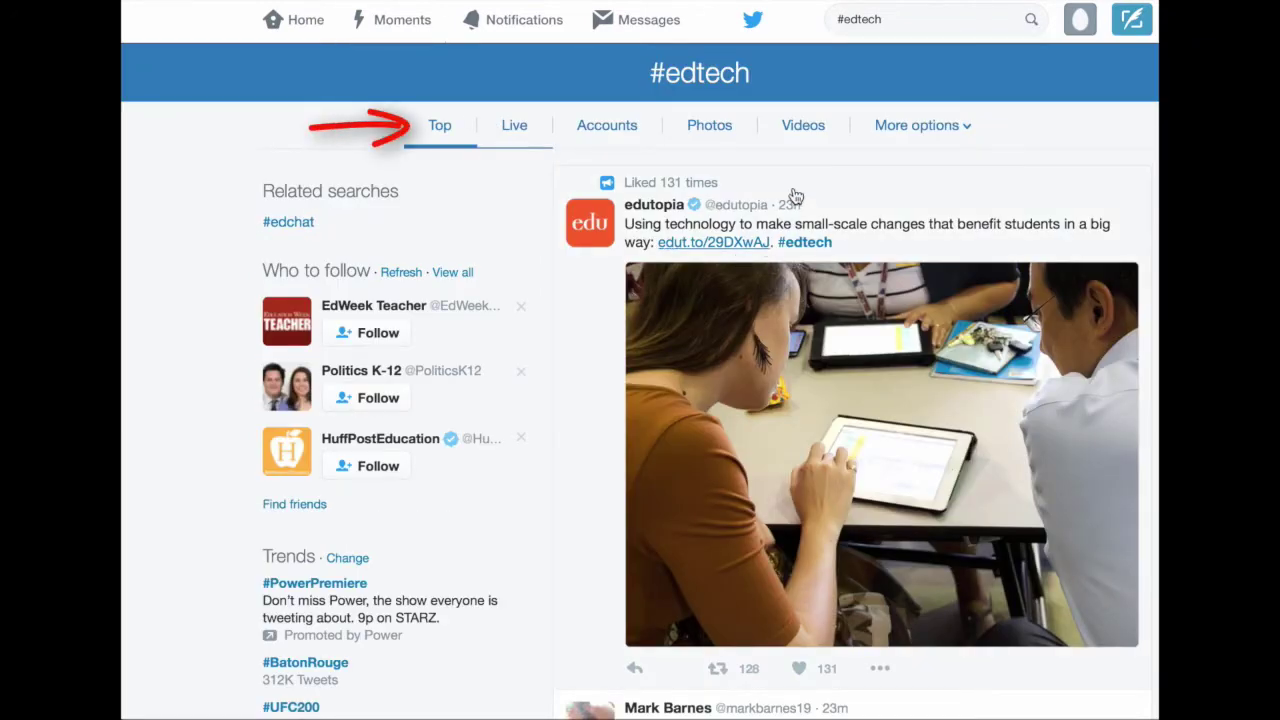
Browse the Live, Accounts, Photos and Videos results for #edtech
{"action": "left_click", "coordinate": [522, 125]}
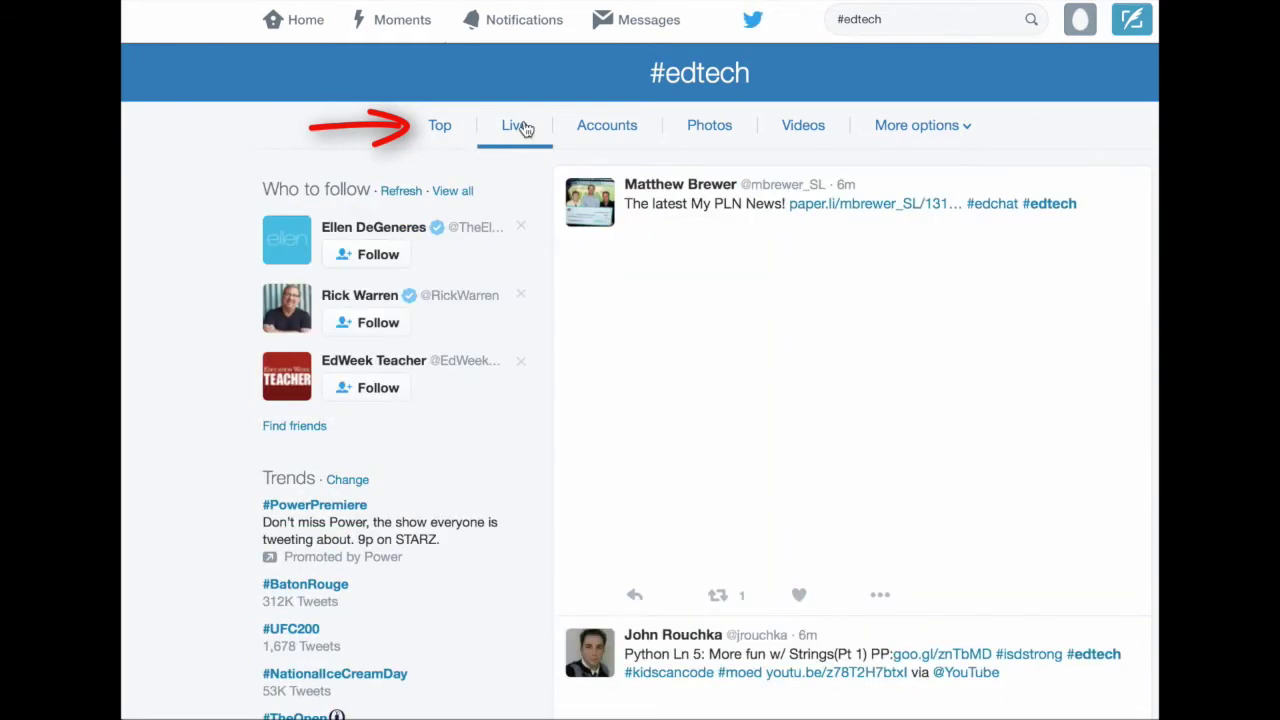
{"action": "left_click", "coordinate": [605, 126]}
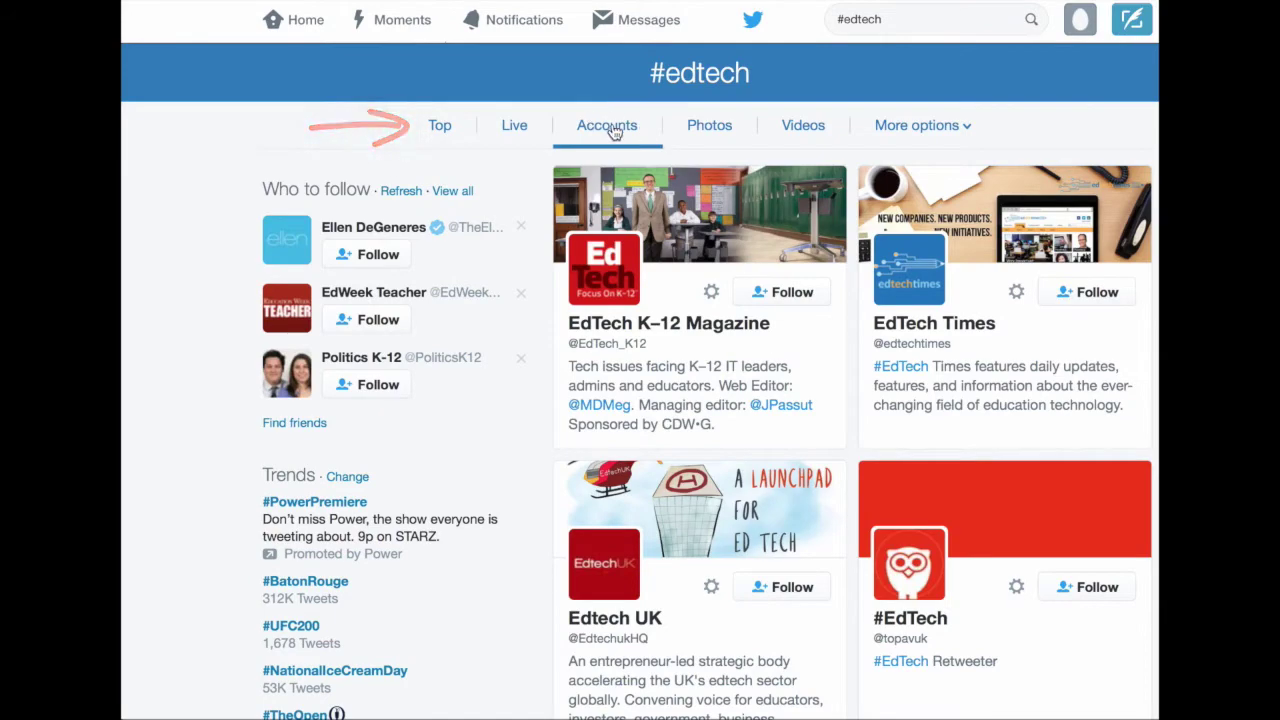
{"action": "scroll", "coordinate": [710, 255], "scroll_direction": "down", "scroll_amount": 2}
{"action": "scroll", "coordinate": [710, 256], "scroll_direction": "down", "scroll_amount": 6}
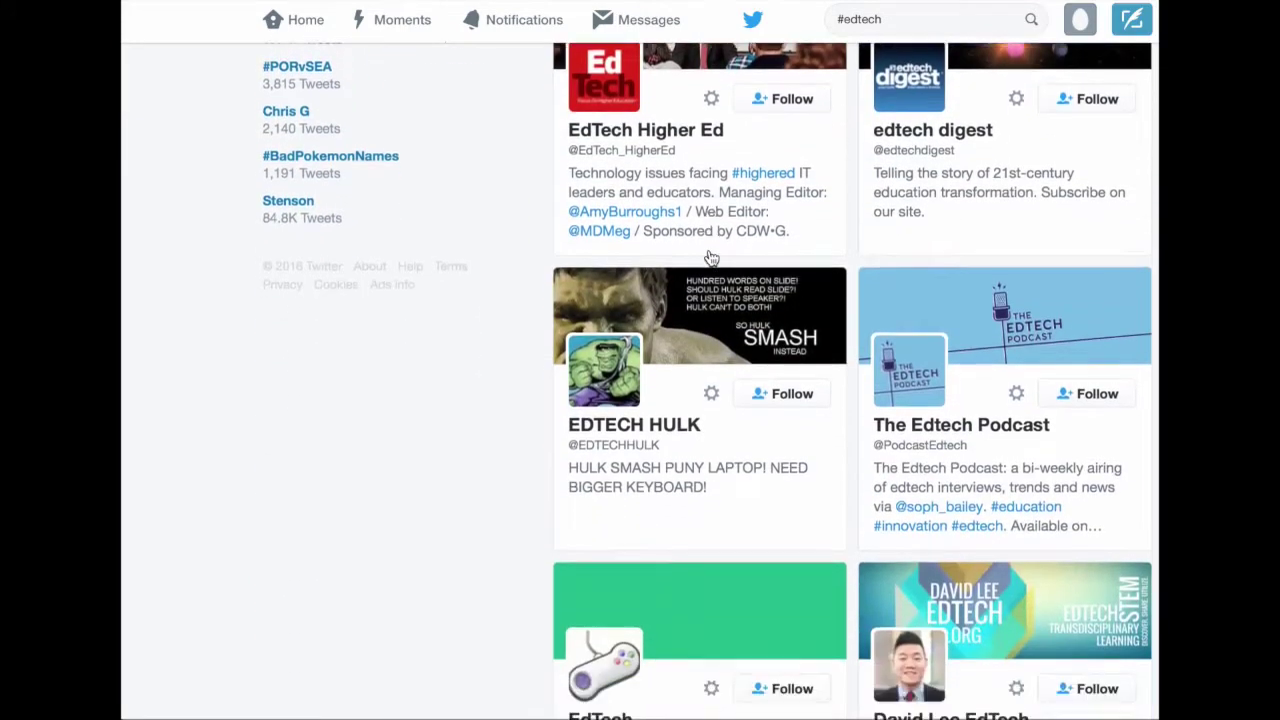
{"action": "scroll", "coordinate": [710, 258], "scroll_direction": "up", "scroll_amount": 8}
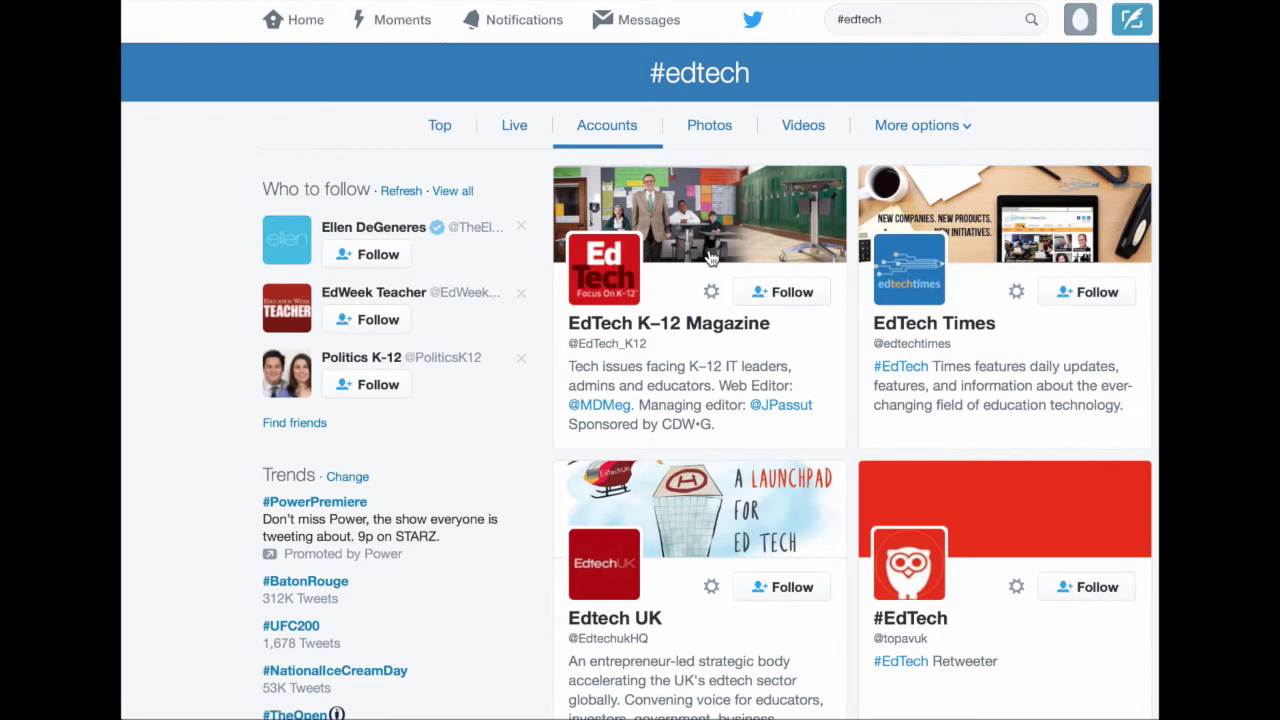
{"action": "left_click", "coordinate": [708, 127]}
{"action": "left_click", "coordinate": [801, 131]}
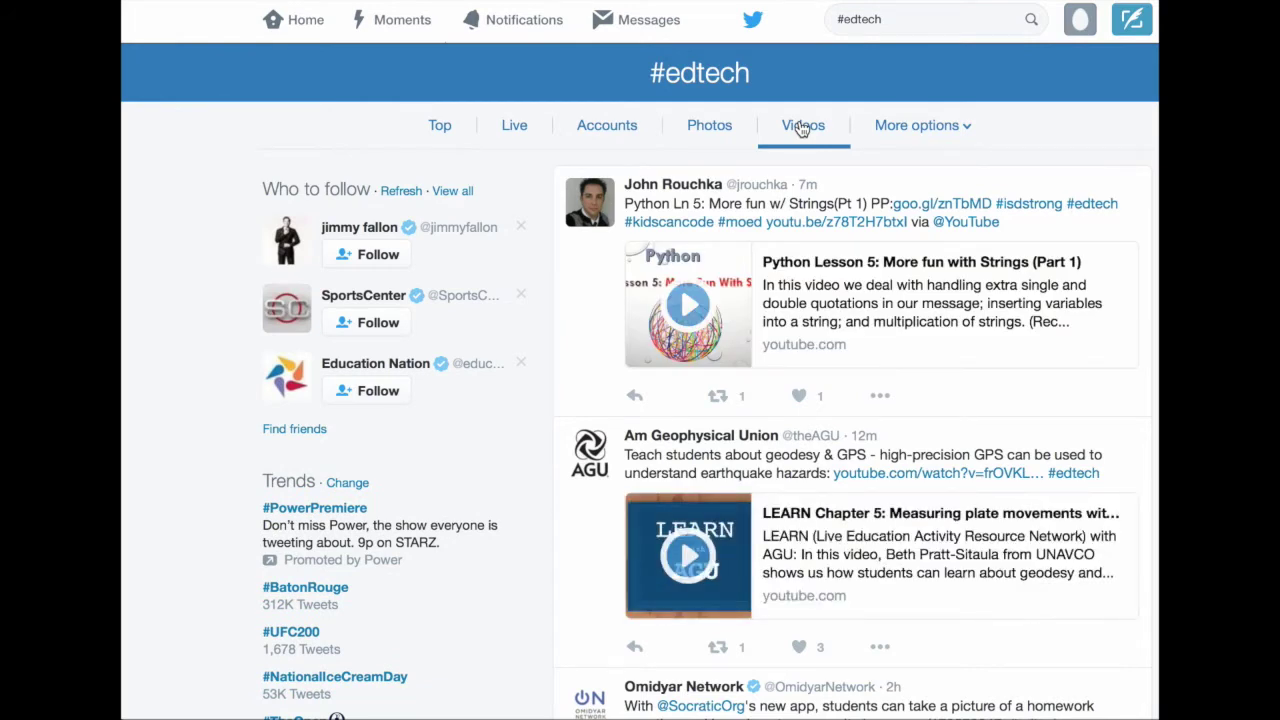
Filter the #edtech video results to tweets near you and look through them
{"action": "left_click", "coordinate": [965, 127]}
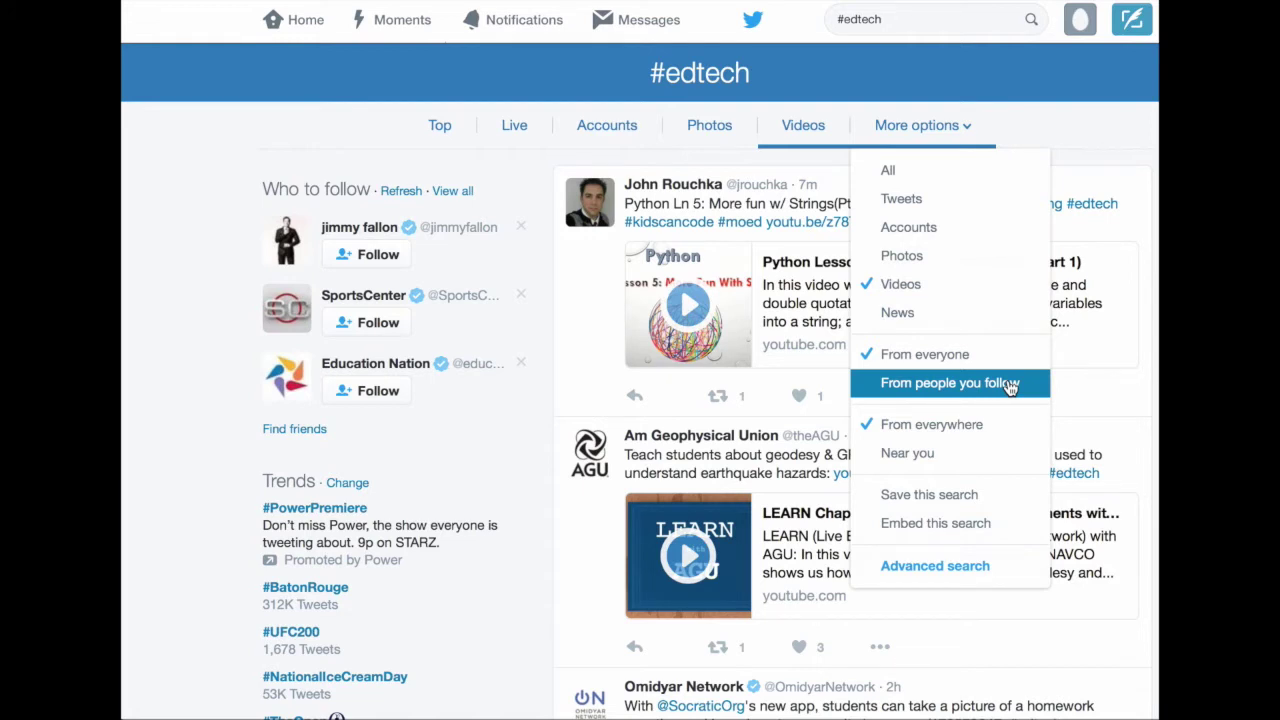
{"action": "left_click", "coordinate": [986, 453]}
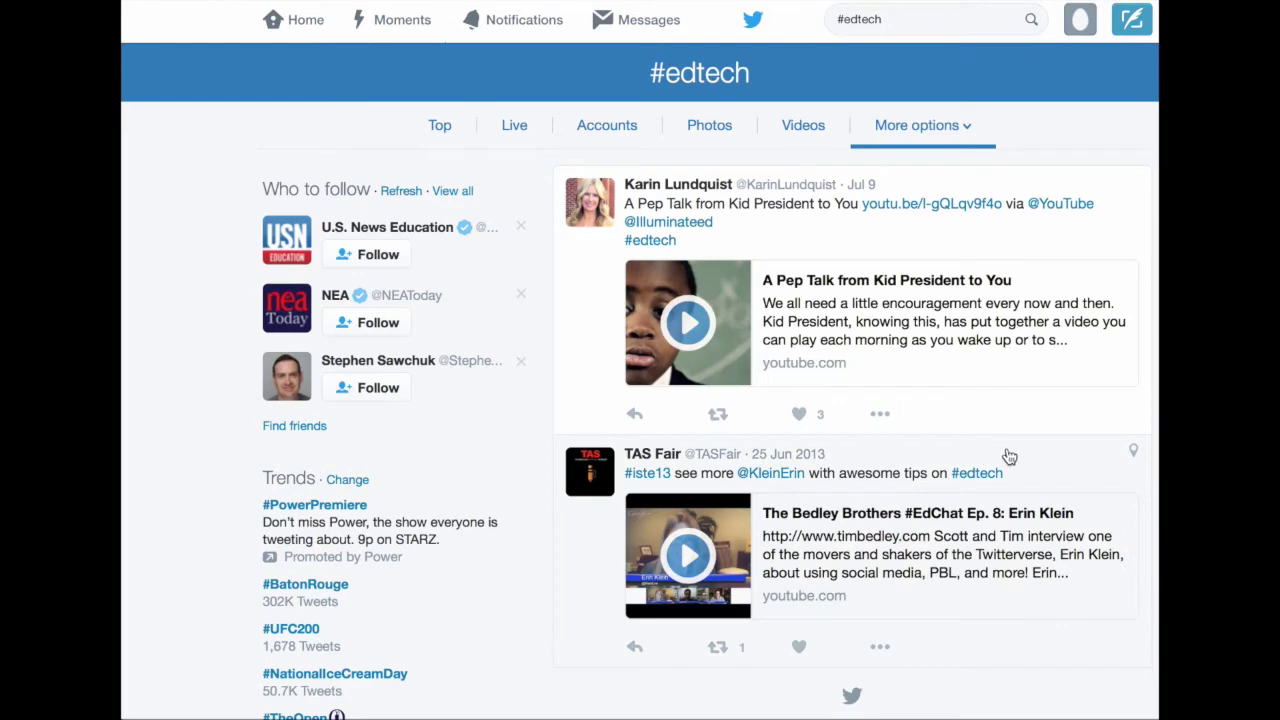
{"action": "scroll", "coordinate": [1142, 414], "scroll_direction": "down", "scroll_amount": 1}
{"action": "scroll", "coordinate": [1142, 414], "scroll_direction": "down", "scroll_amount": 5}
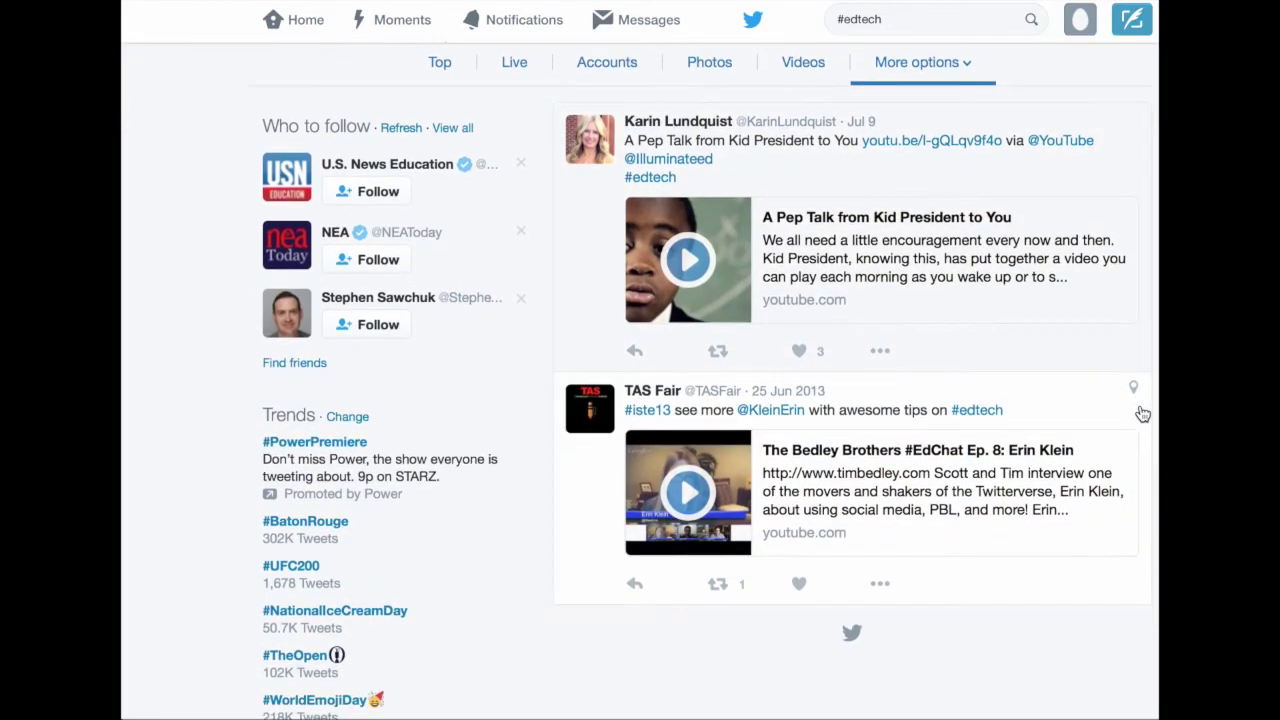
{"action": "scroll", "coordinate": [1142, 414], "scroll_direction": "up", "scroll_amount": 5}
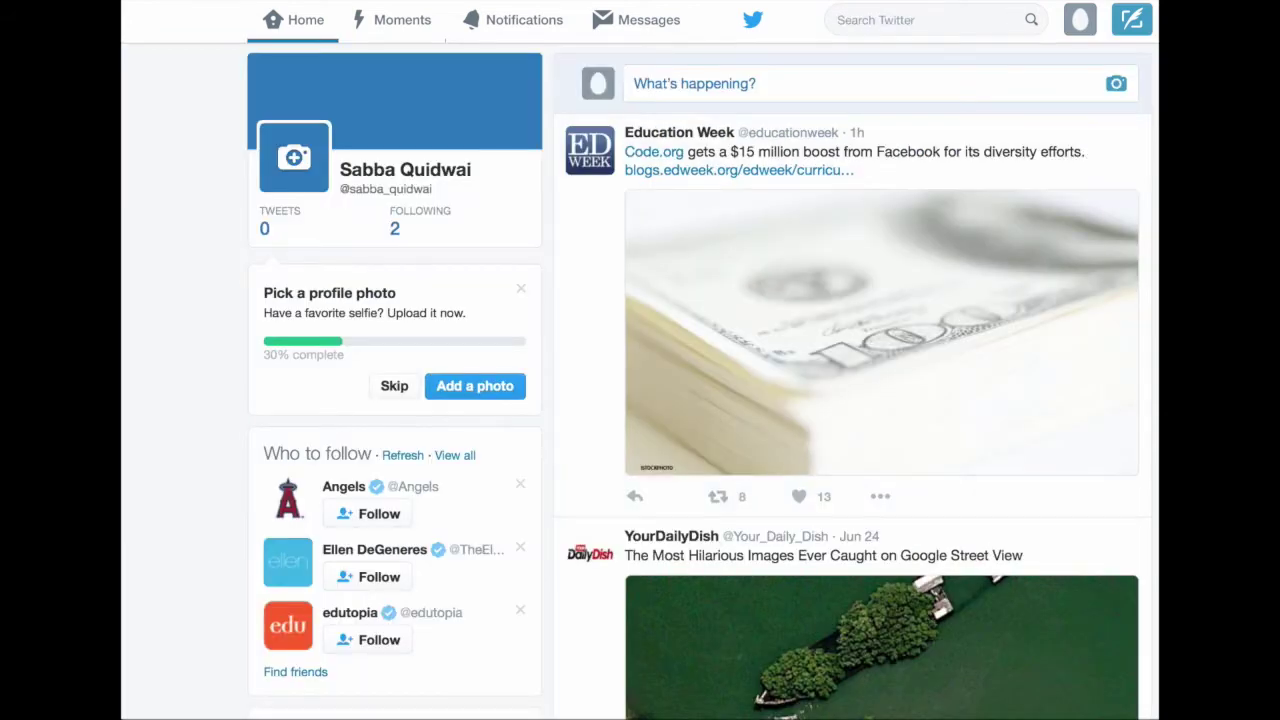
Open the account settings and review the basic account and content options
{"action": "left_click", "coordinate": [1083, 28]}
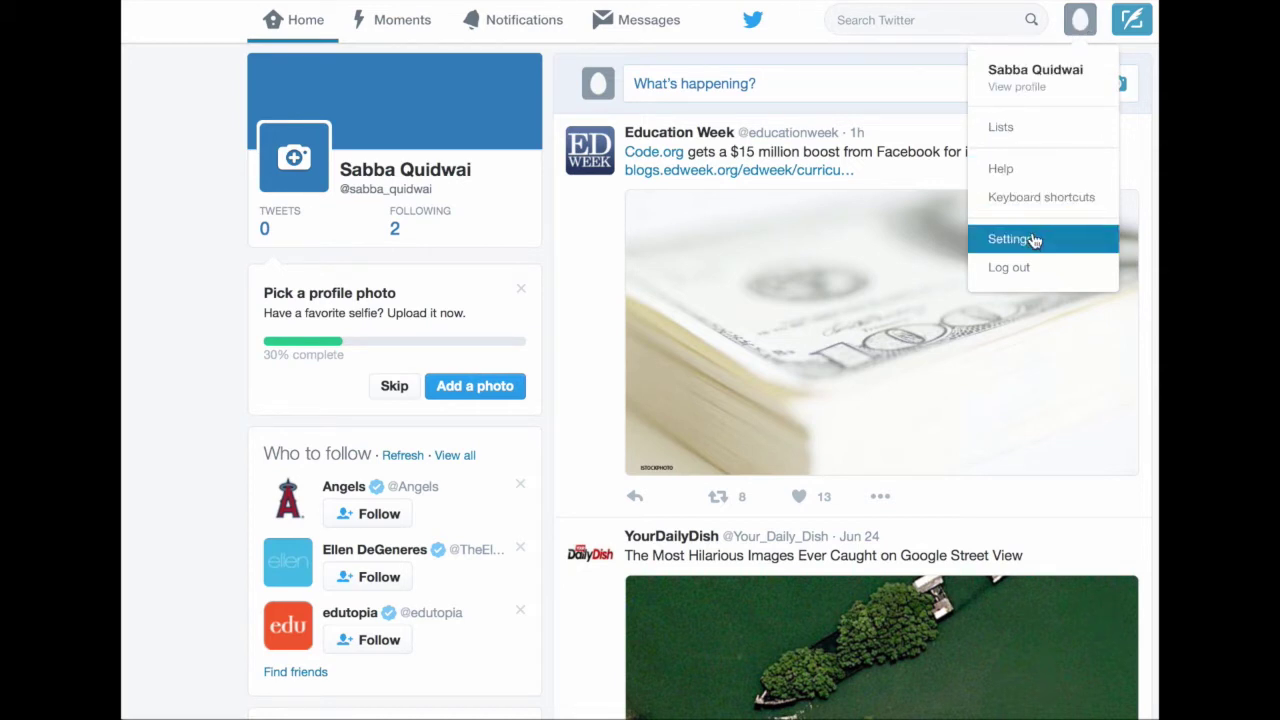
{"action": "left_click", "coordinate": [1065, 240]}
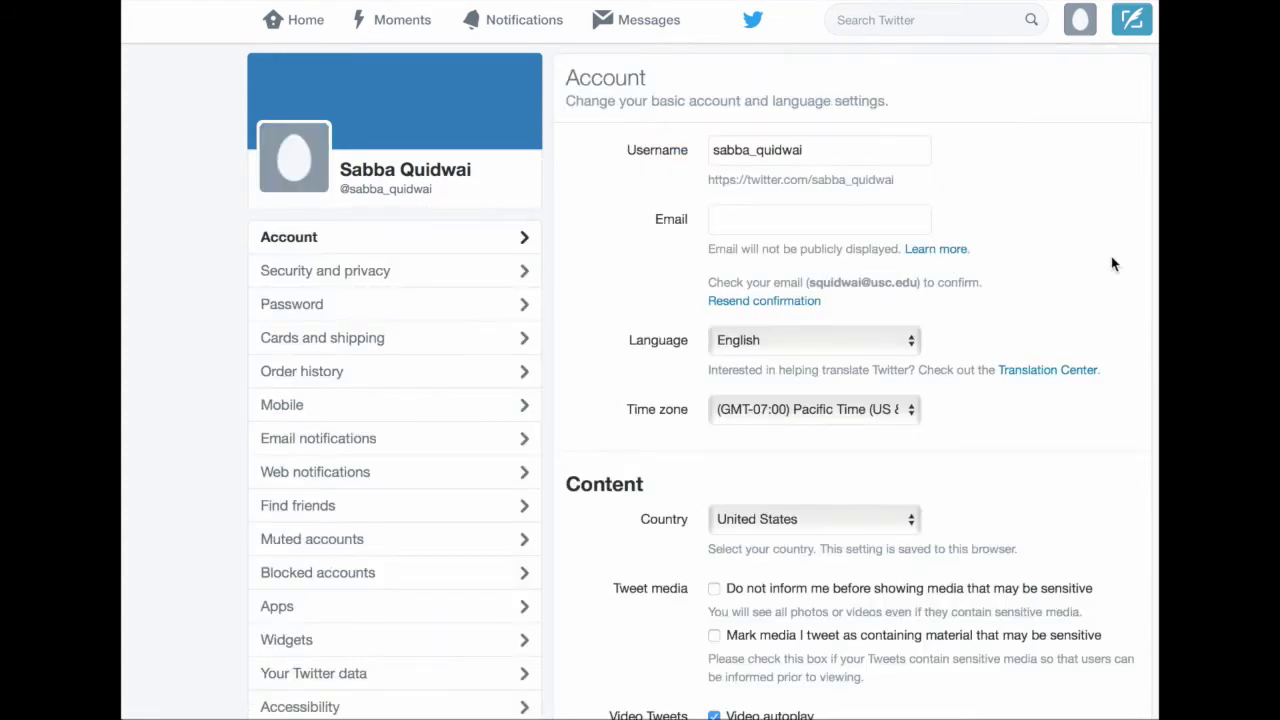
{"action": "scroll", "coordinate": [1113, 263], "scroll_direction": "down", "scroll_amount": 5}
{"action": "scroll", "coordinate": [1113, 263], "scroll_direction": "down", "scroll_amount": 2}
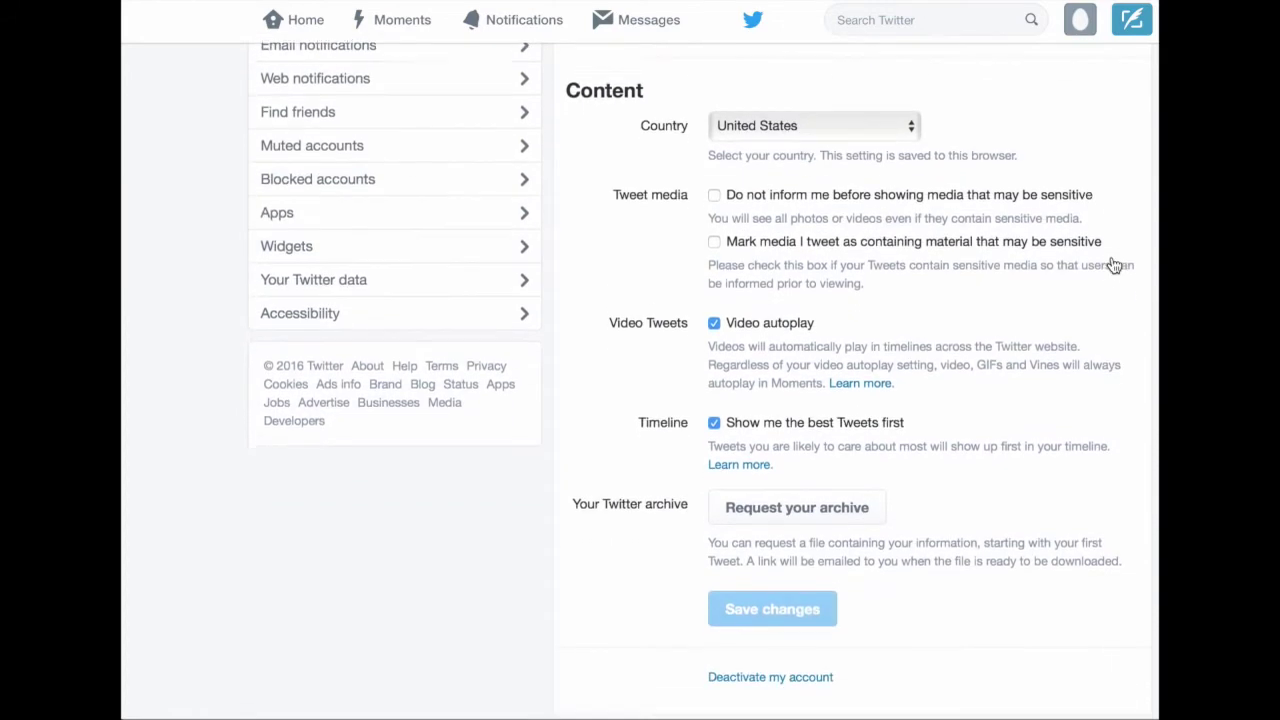
{"action": "scroll", "coordinate": [1114, 265], "scroll_direction": "up", "scroll_amount": 8}
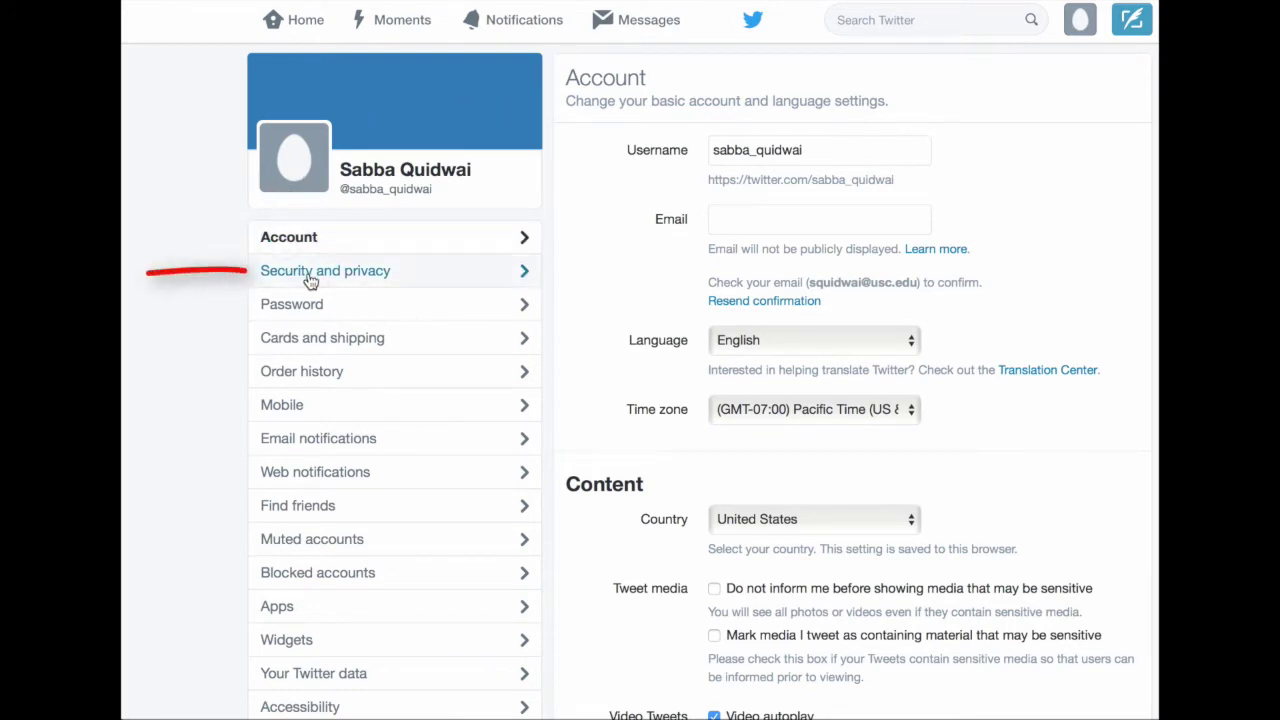
Review the Security and privacy settings, switching Protect my Tweets on and back off
{"action": "left_click", "coordinate": [520, 272]}
{"action": "scroll", "coordinate": [594, 414], "scroll_direction": "down", "scroll_amount": 5}
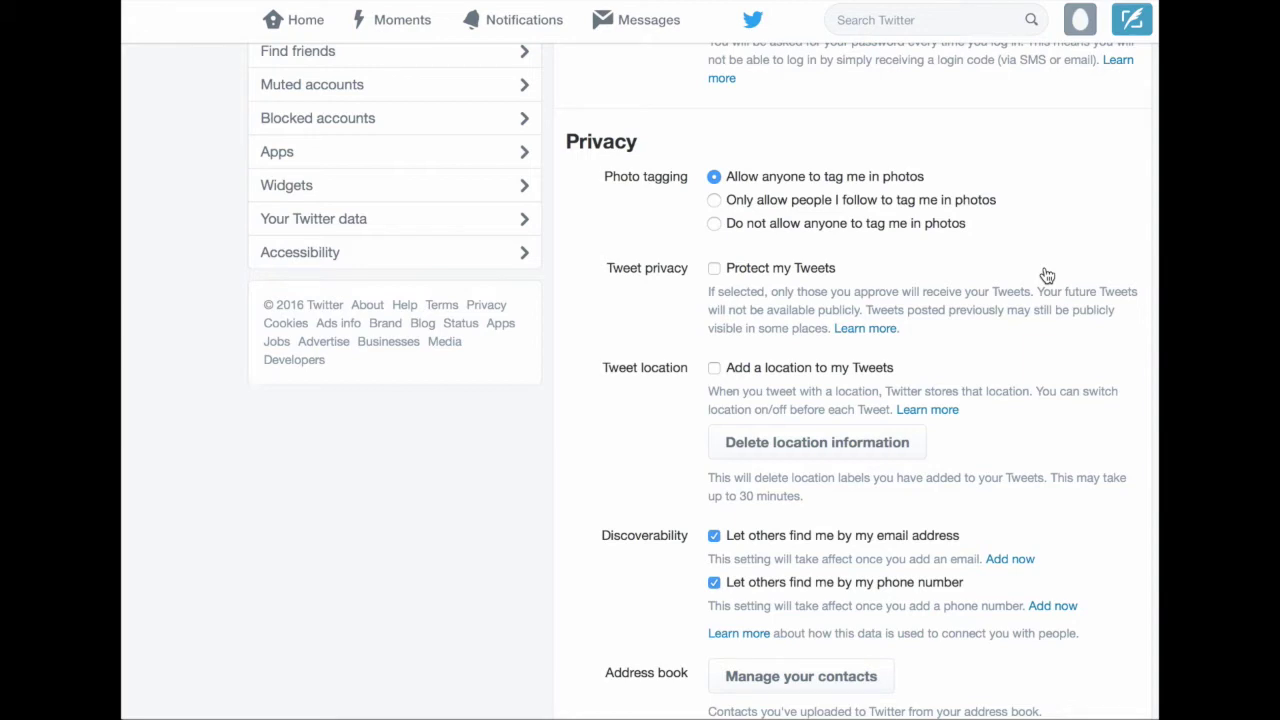
{"action": "left_click", "coordinate": [715, 272]}
{"action": "left_click", "coordinate": [715, 272]}
{"action": "scroll", "coordinate": [894, 278], "scroll_direction": "up", "scroll_amount": 5}
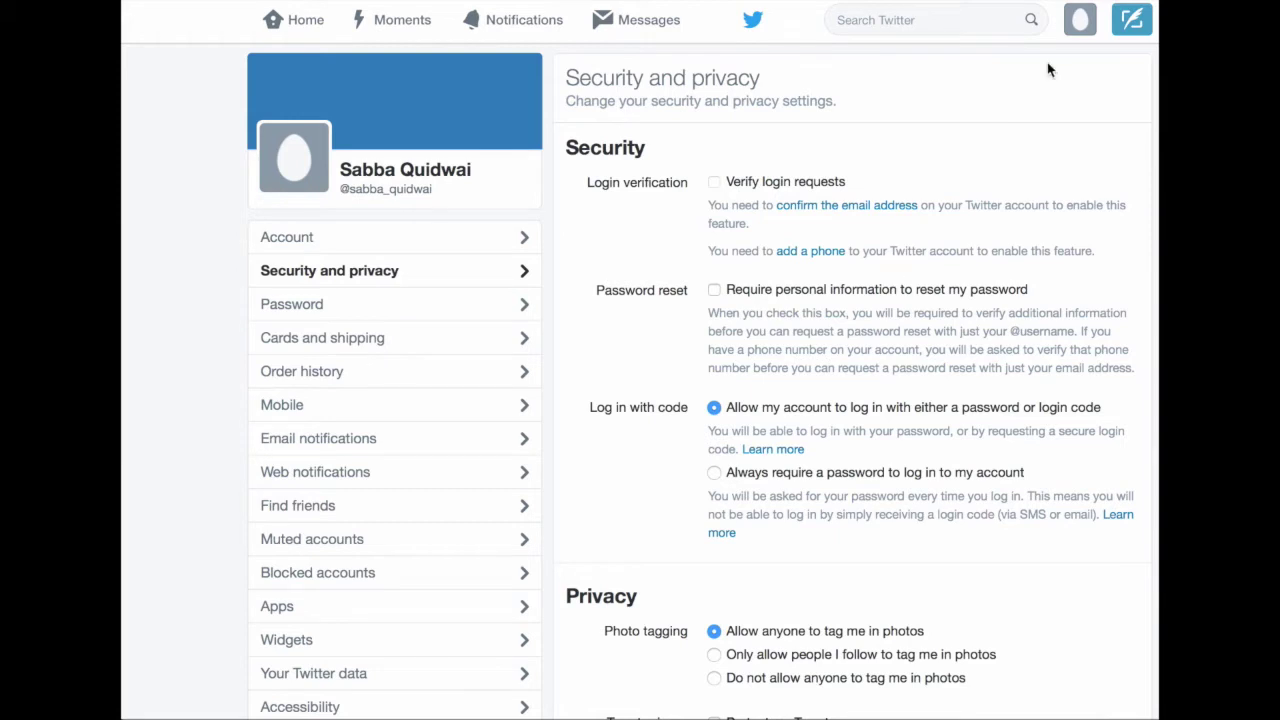
View the Compose new Tweet window, close it without writing anything, and return to the Home page
{"action": "left_click", "coordinate": [1132, 22]}
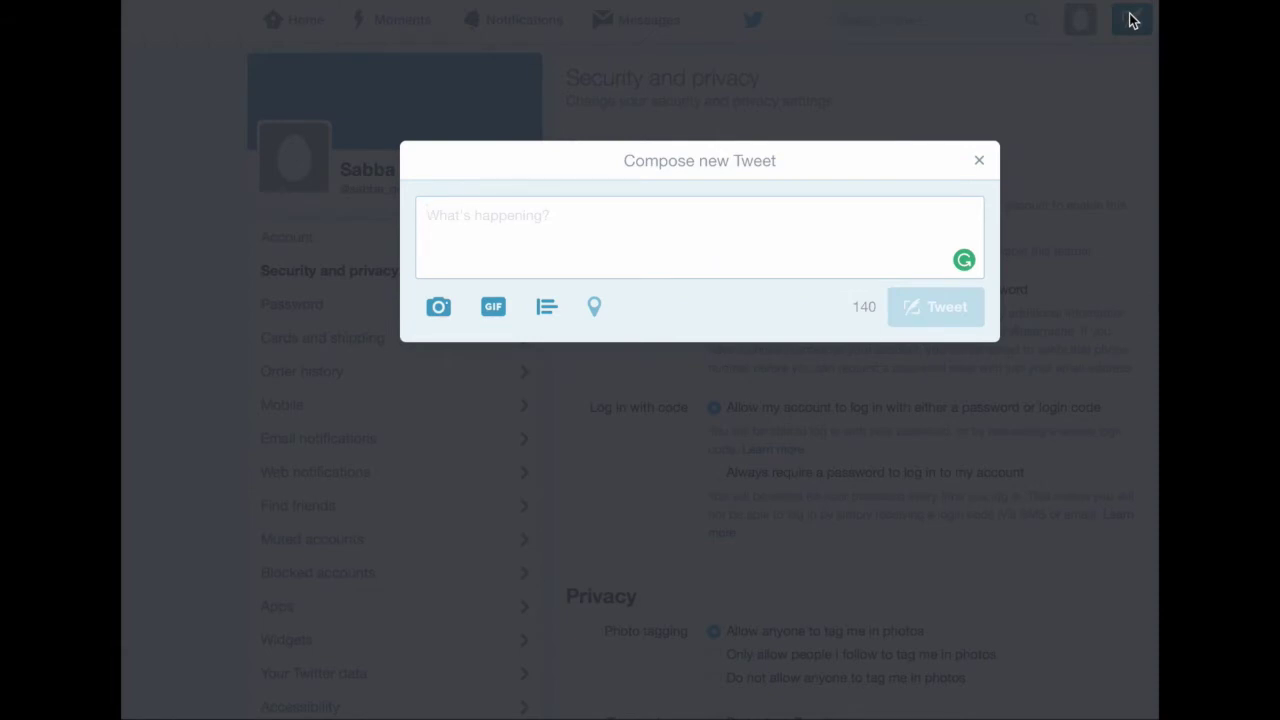
{"action": "left_click", "coordinate": [979, 161]}
{"action": "left_click", "coordinate": [308, 30]}
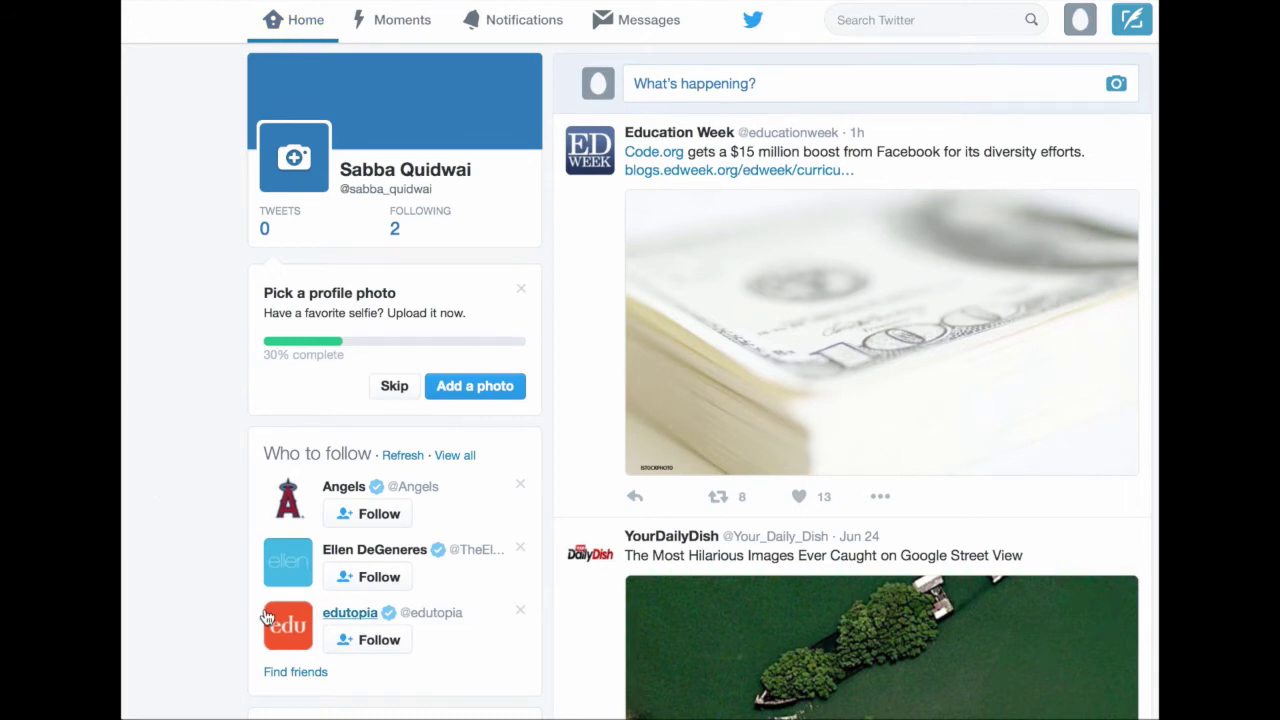
Look through the follow suggestions, the Trends list and the tweets in the Home timeline
{"action": "scroll", "coordinate": [267, 617], "scroll_direction": "down", "scroll_amount": 5}
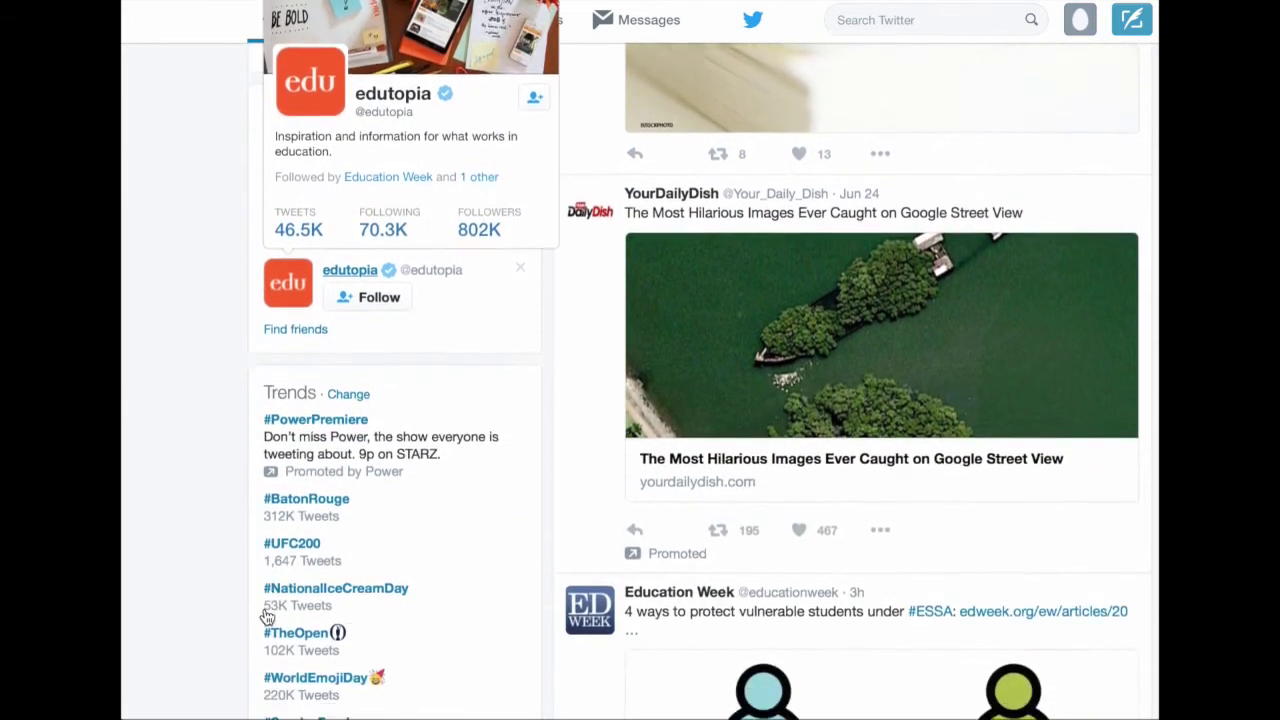
{"action": "scroll", "coordinate": [267, 617], "scroll_direction": "down", "scroll_amount": 4}
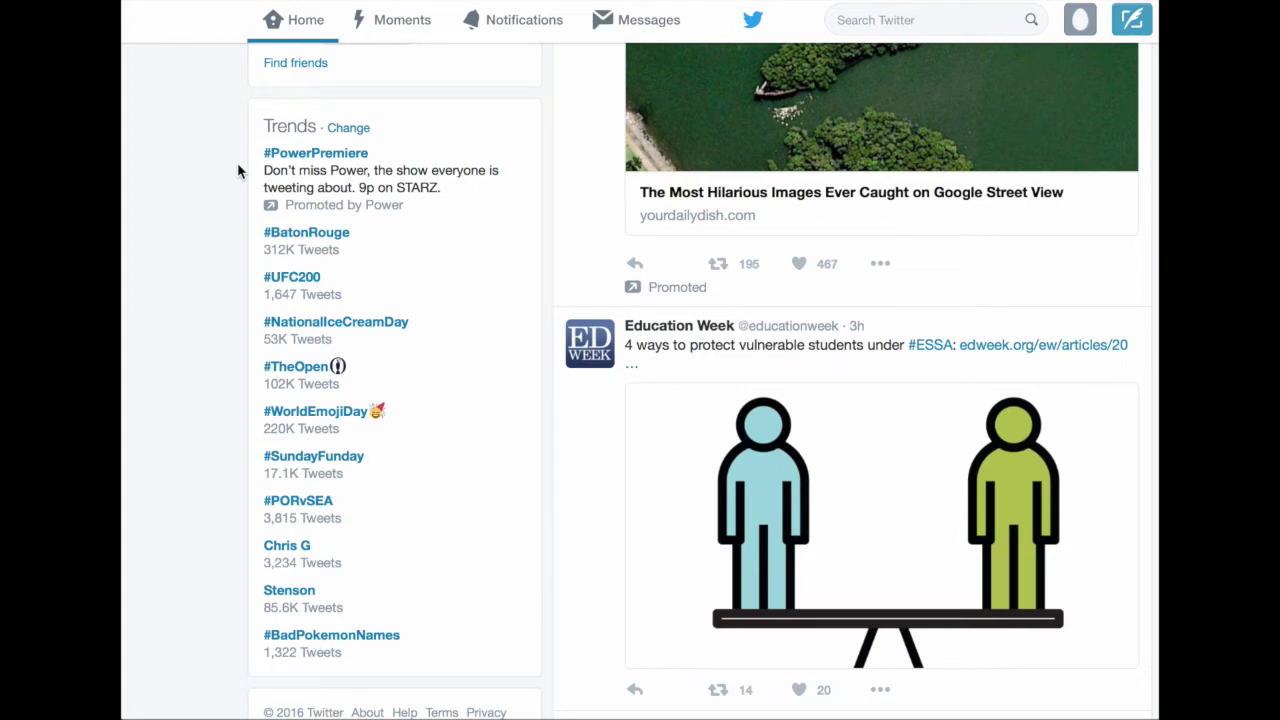
{"action": "scroll", "coordinate": [237, 162], "scroll_direction": "up", "scroll_amount": 6}
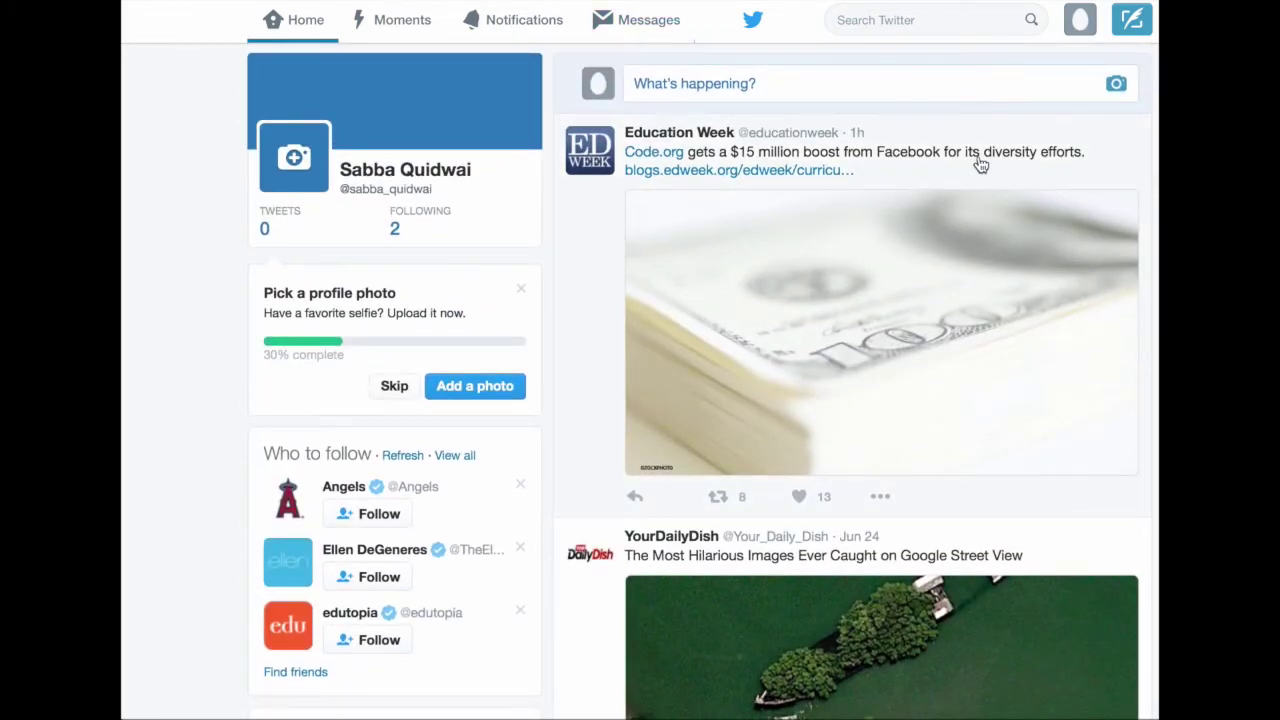
{"action": "scroll", "coordinate": [1104, 517], "scroll_direction": "down", "scroll_amount": 2}
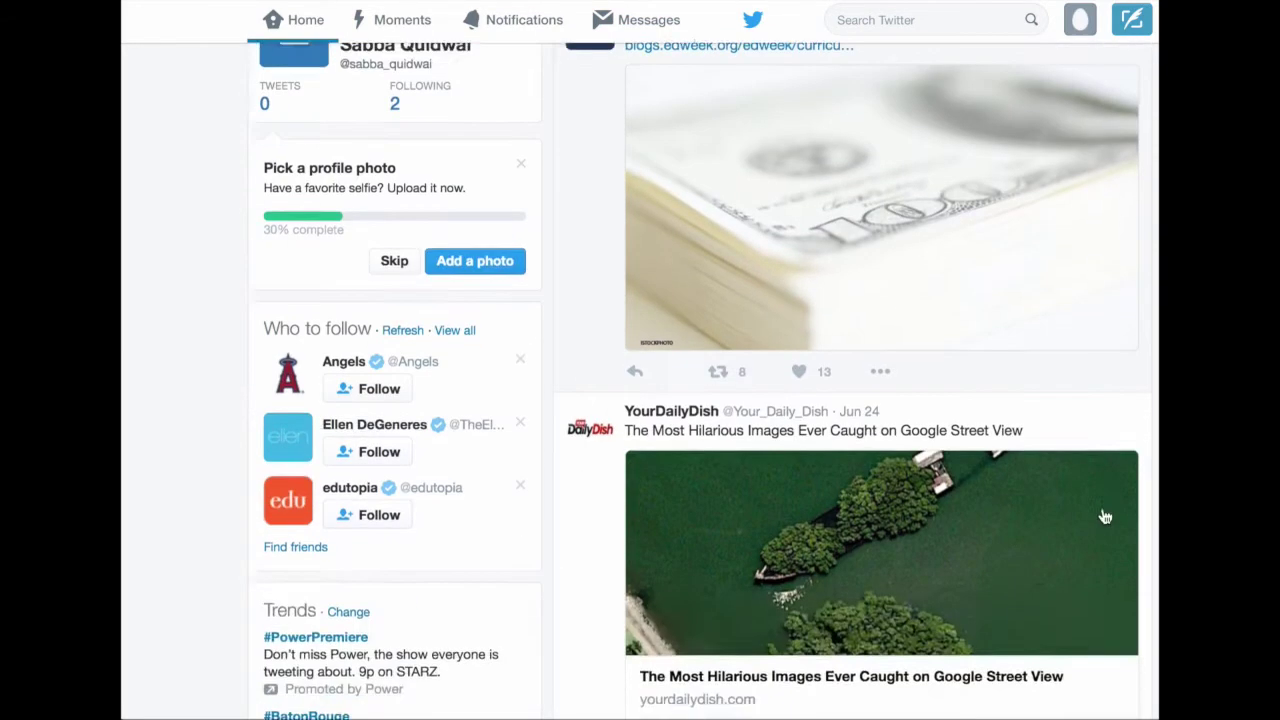
{"action": "scroll", "coordinate": [1105, 517], "scroll_direction": "down", "scroll_amount": 6}
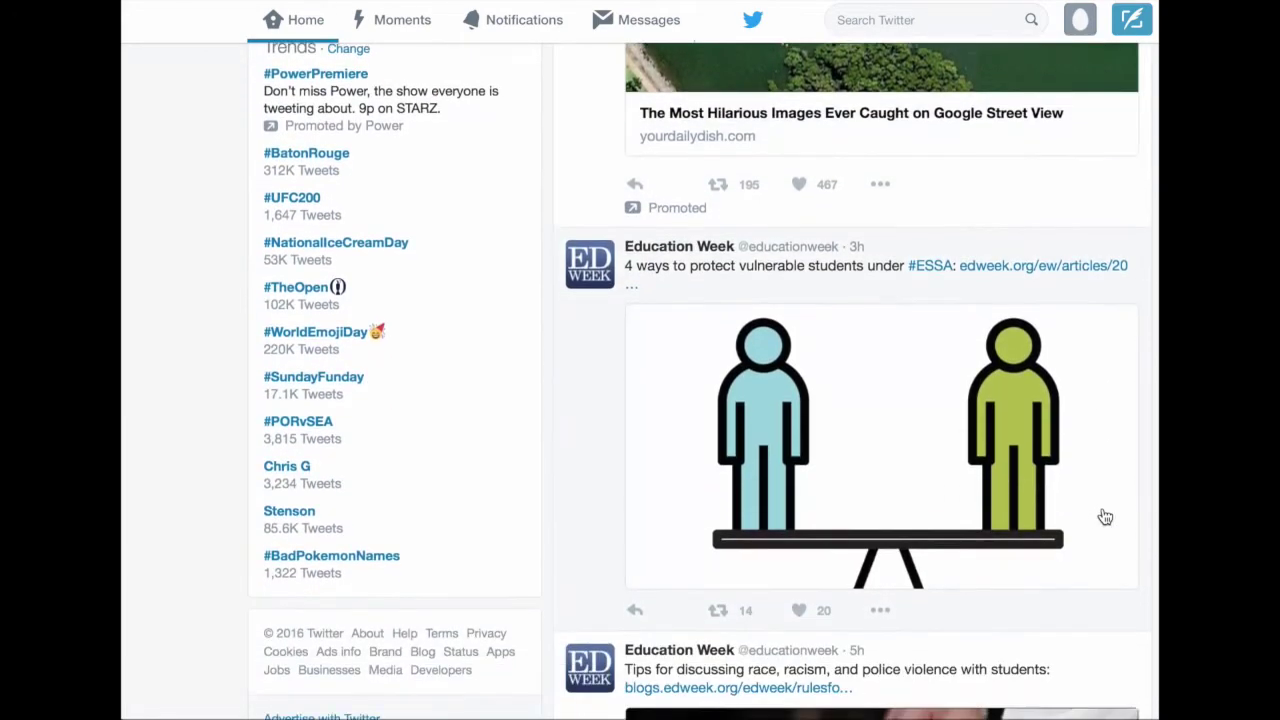
{"action": "scroll", "coordinate": [1105, 517], "scroll_direction": "down", "scroll_amount": 5}
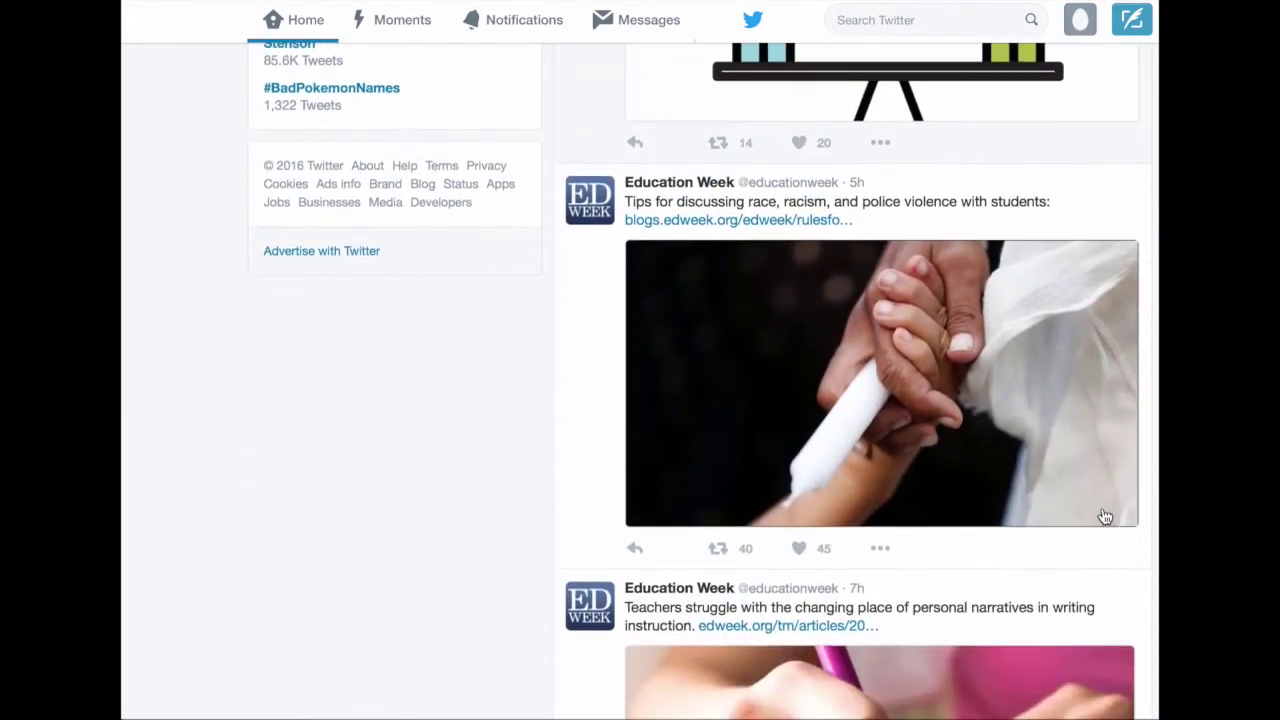
{"action": "scroll", "coordinate": [1105, 517], "scroll_direction": "down", "scroll_amount": 4}
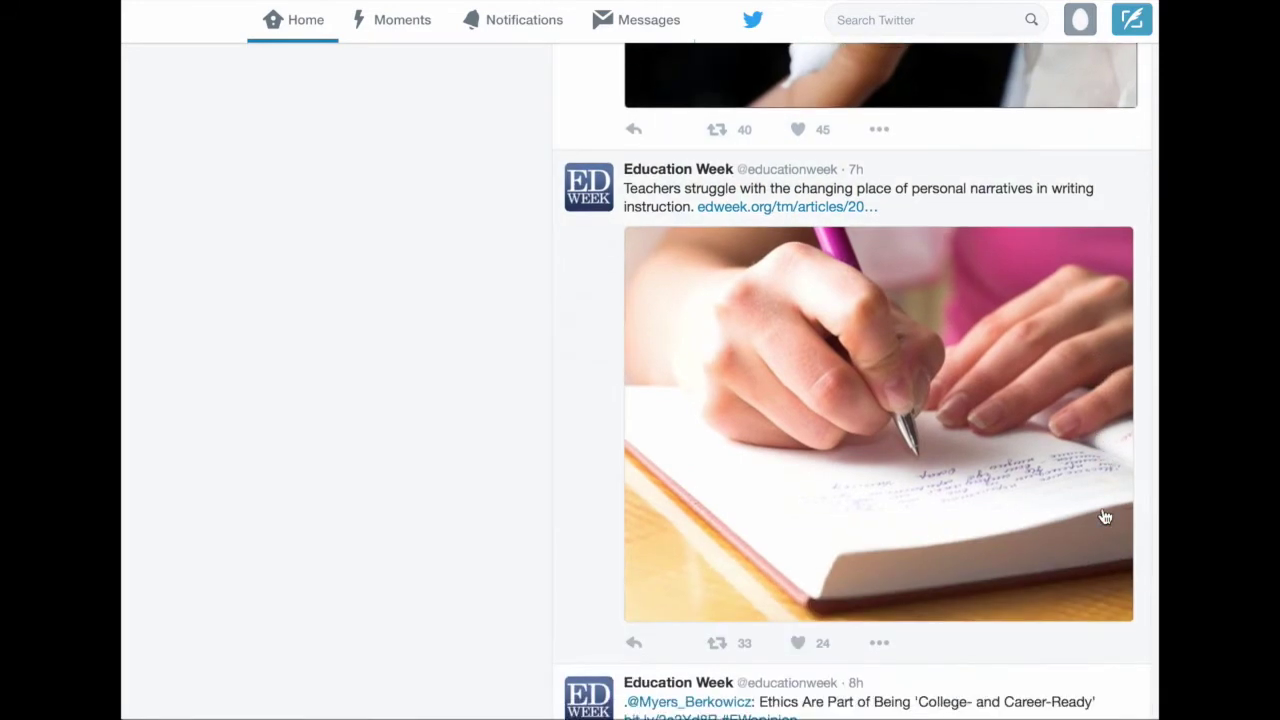
{"action": "scroll", "coordinate": [1105, 517], "scroll_direction": "up", "scroll_amount": 15}
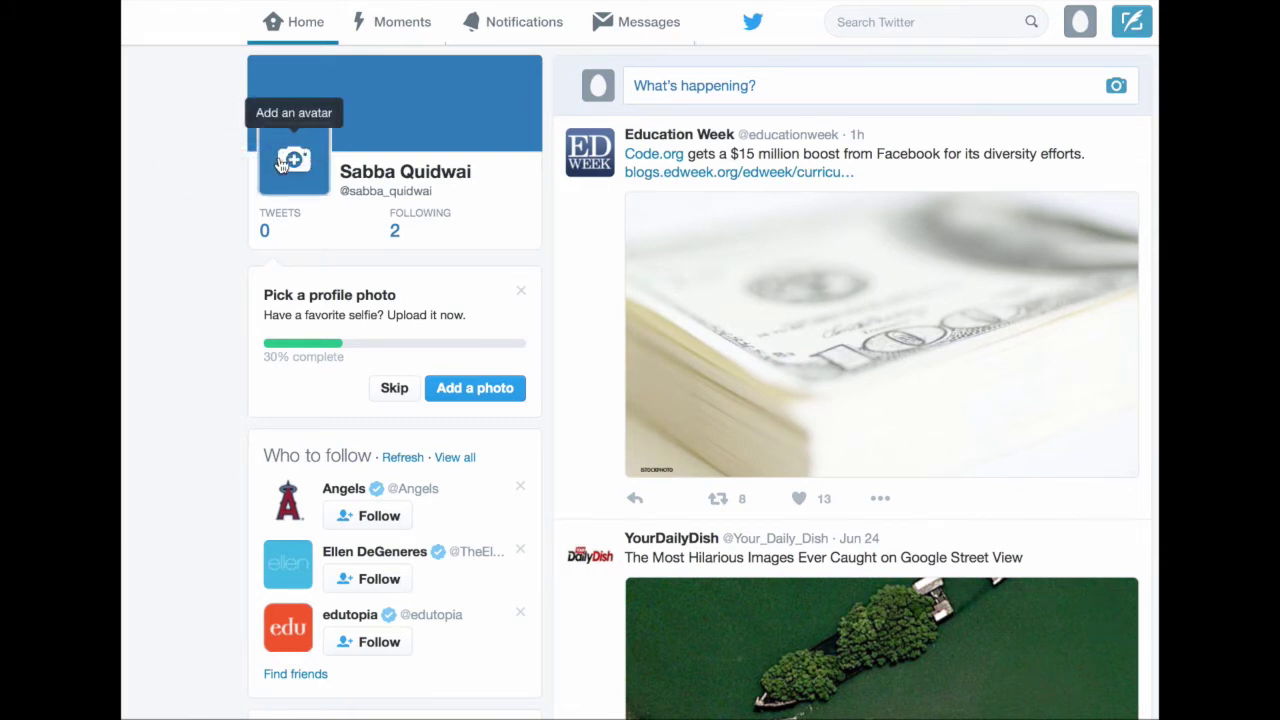
Upload a profile photo for the account
{"action": "left_click", "coordinate": [477, 394]}
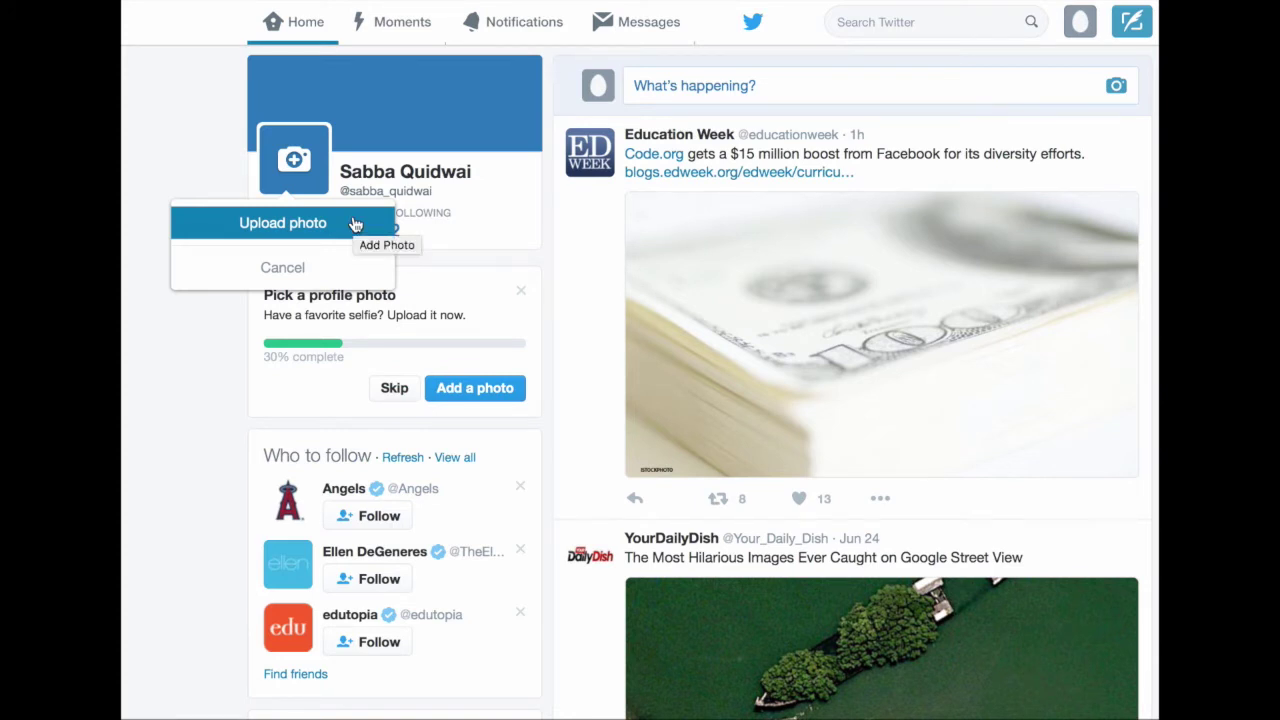
{"action": "left_click", "coordinate": [182, 336]}
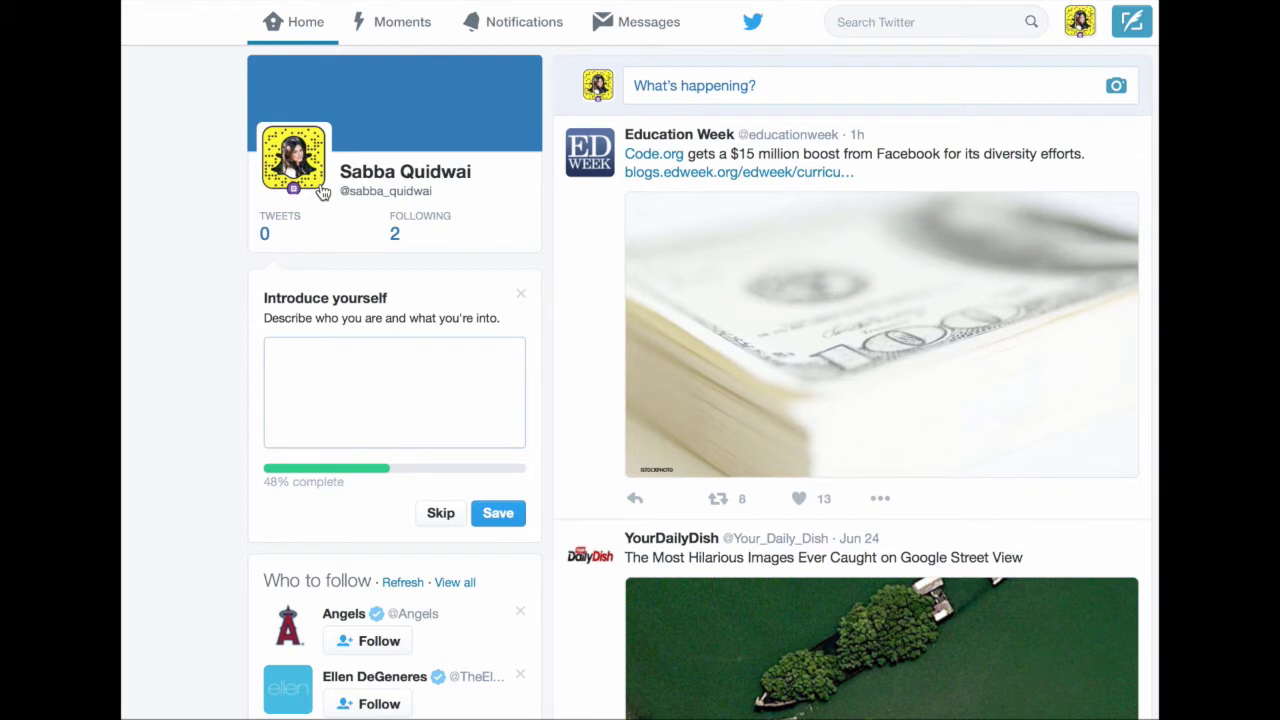
Add a profile bio describing the educator's roles and affiliations, ending with the Snapchat handle, and save it
{"action": "left_click", "coordinate": [342, 419]}
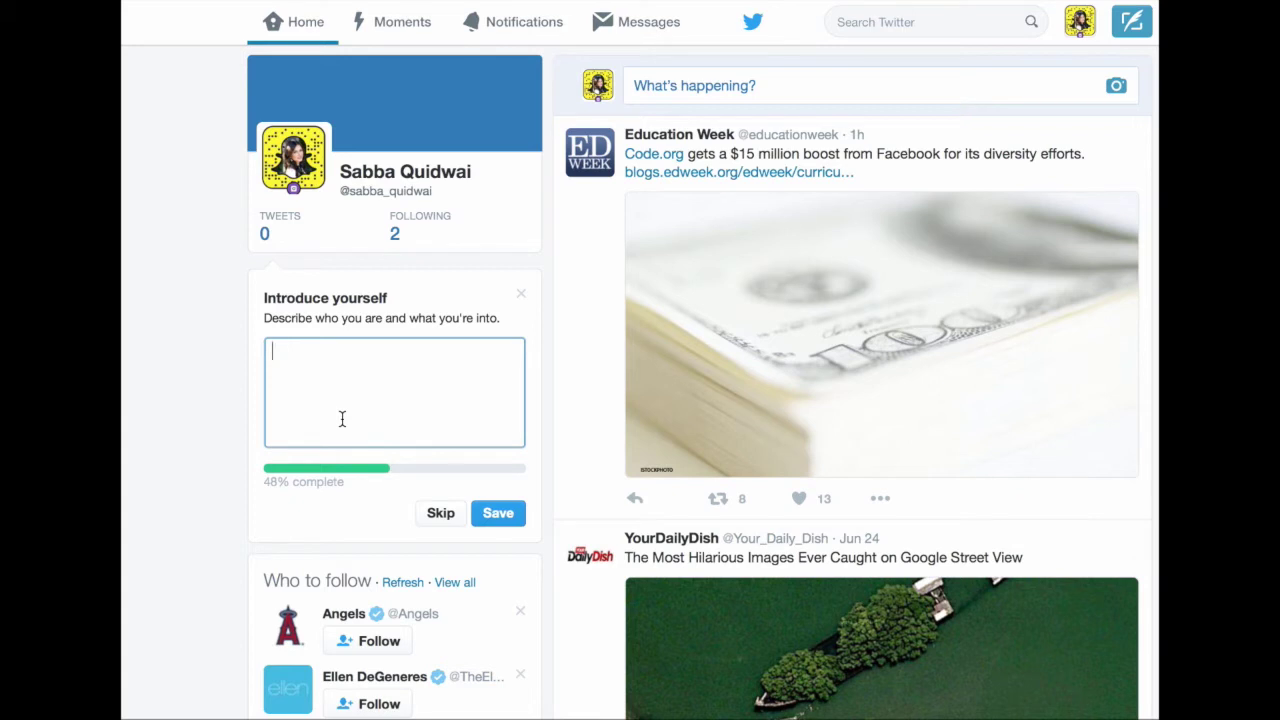
{"action": "key", "text": "ctrl+v"}
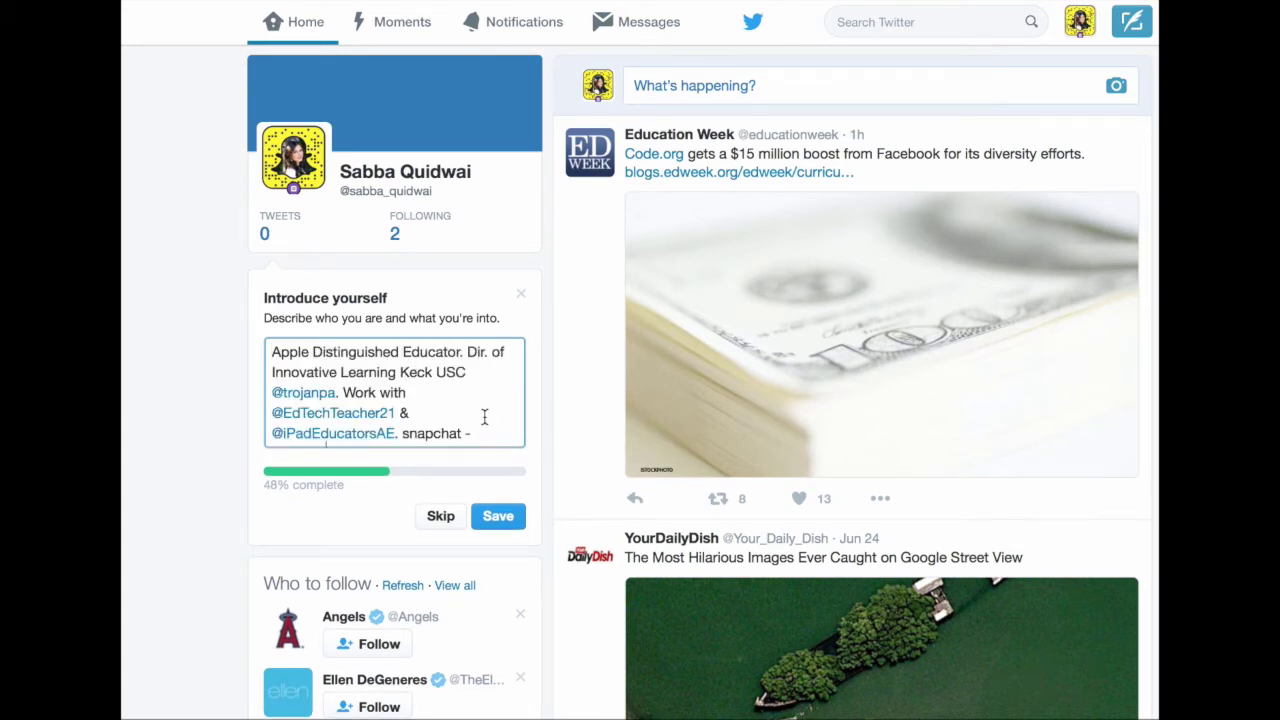
{"action": "scroll", "coordinate": [484, 416], "scroll_direction": "down", "scroll_amount": 1}
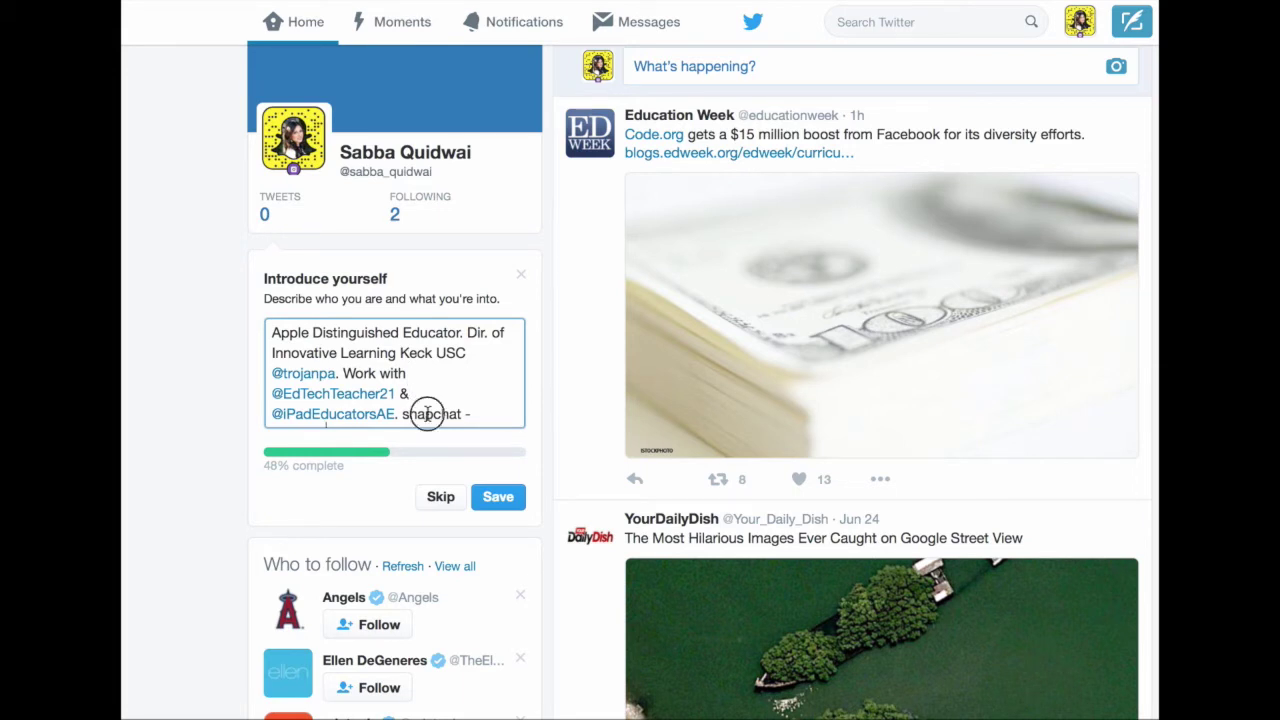
{"action": "type", "text": "AskMsQ"}
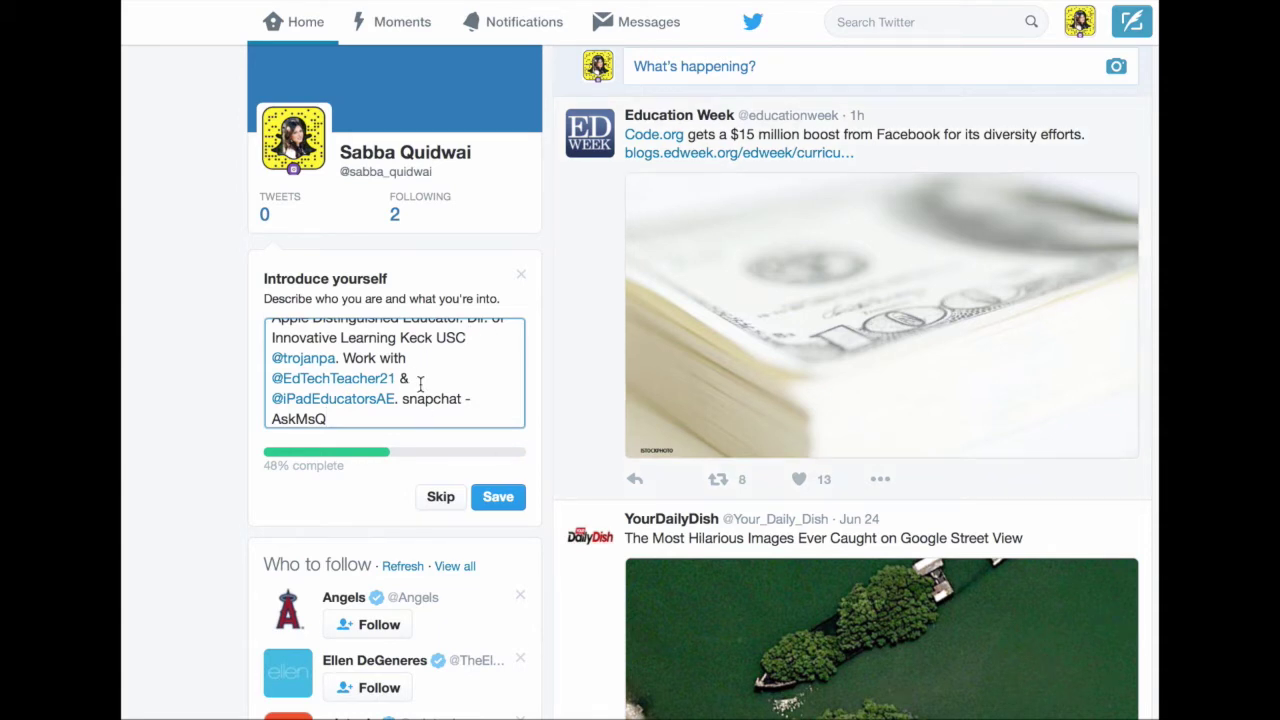
{"action": "scroll", "coordinate": [420, 375], "scroll_direction": "up", "scroll_amount": 1}
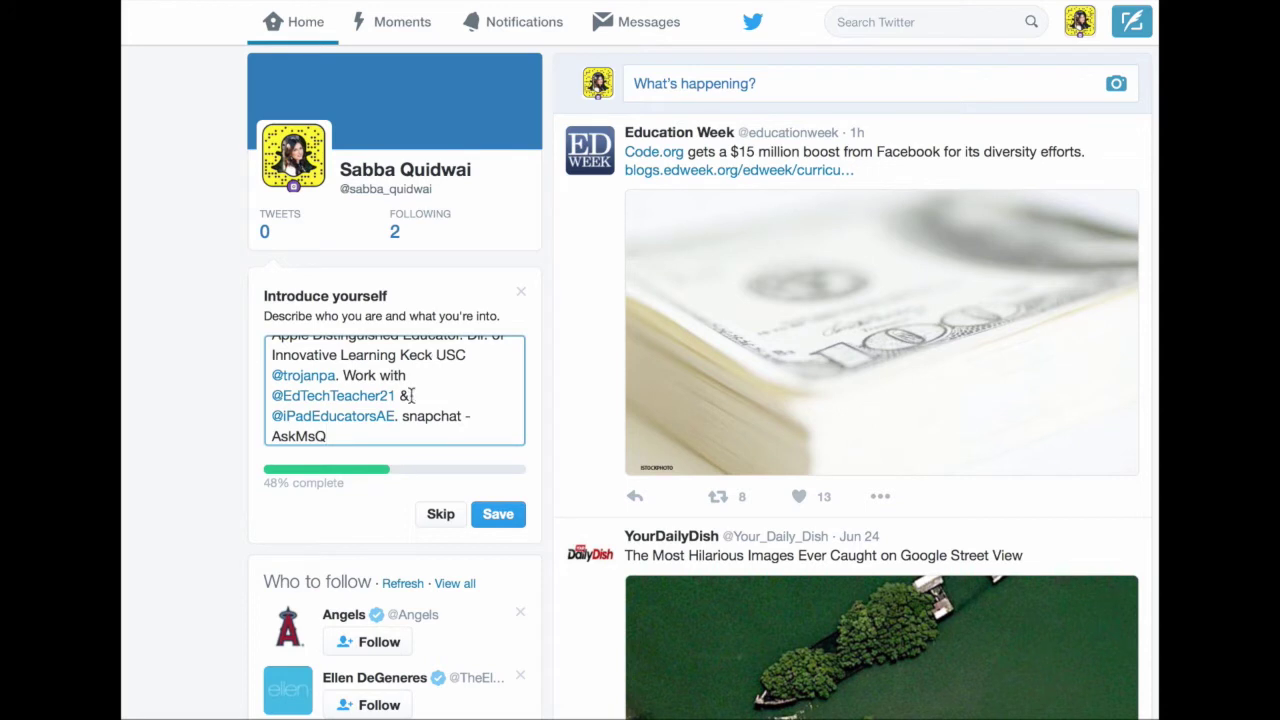
{"action": "left_click", "coordinate": [500, 518]}
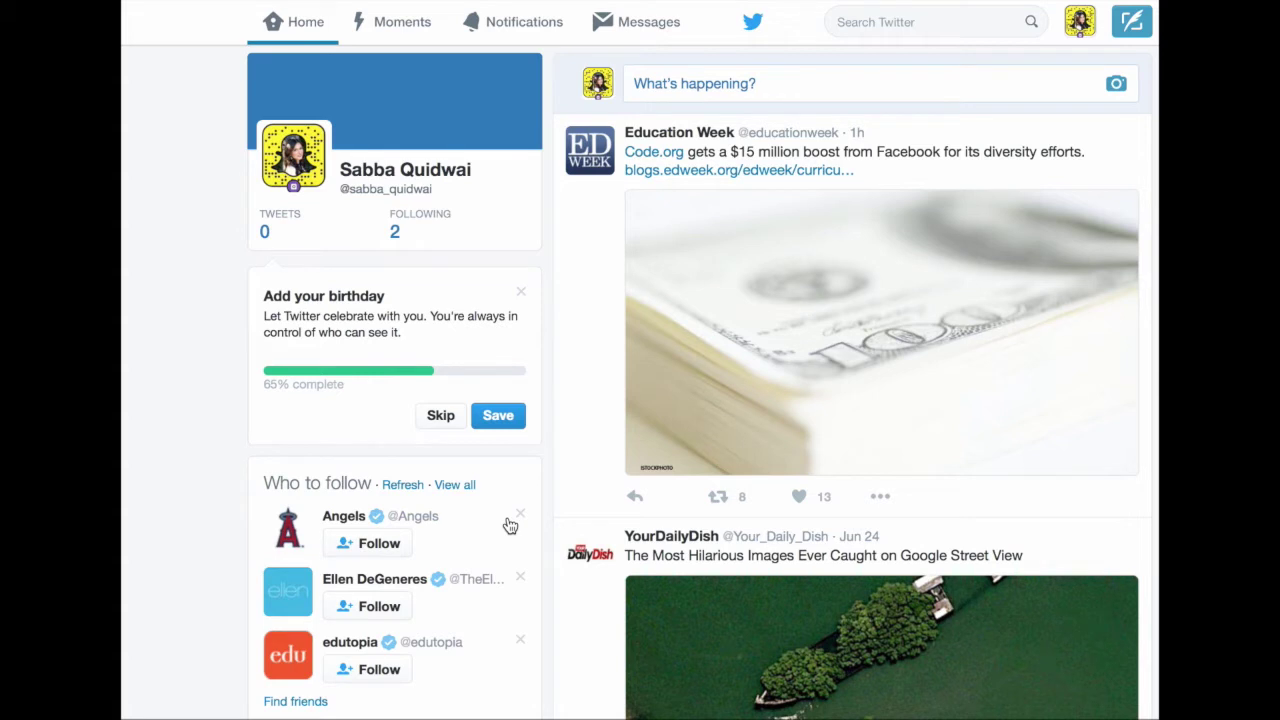
Skip adding a birthday, set the profile location to Orange, CA and save it
{"action": "left_click", "coordinate": [439, 417]}
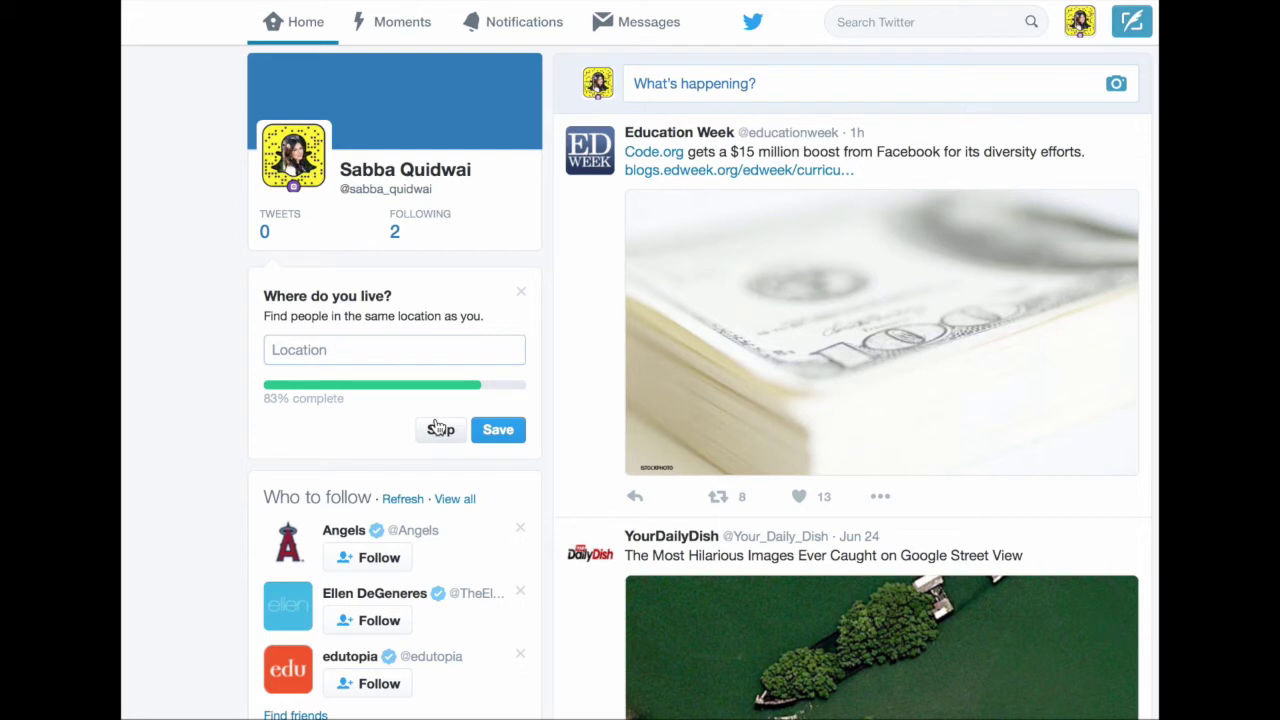
{"action": "left_click", "coordinate": [336, 352]}
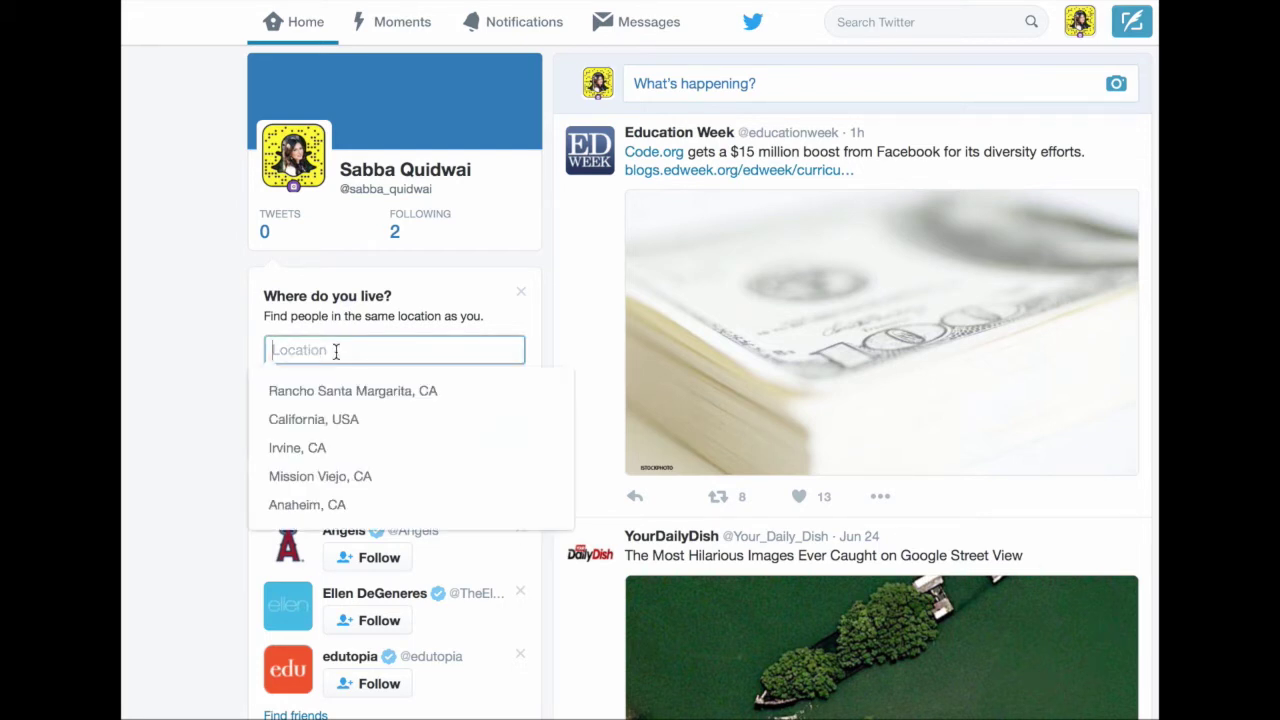
{"action": "type", "text": "Oran"}
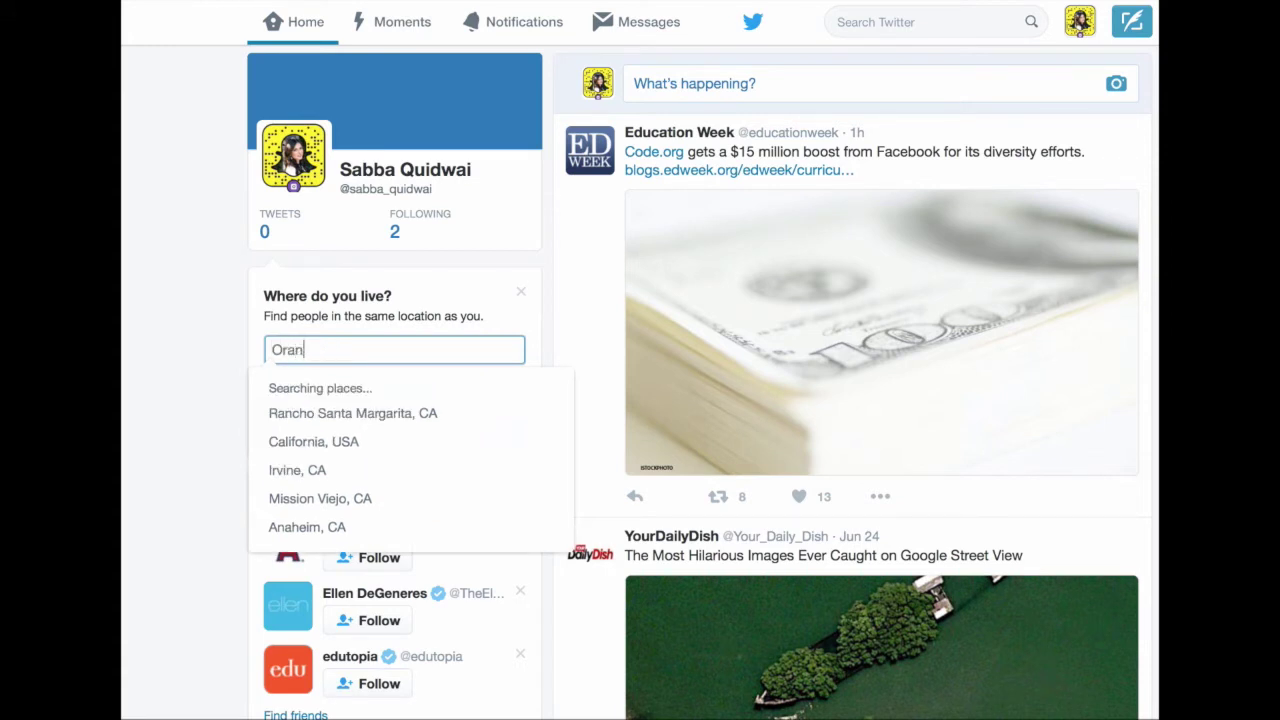
{"action": "type", "text": "ge County, CA"}
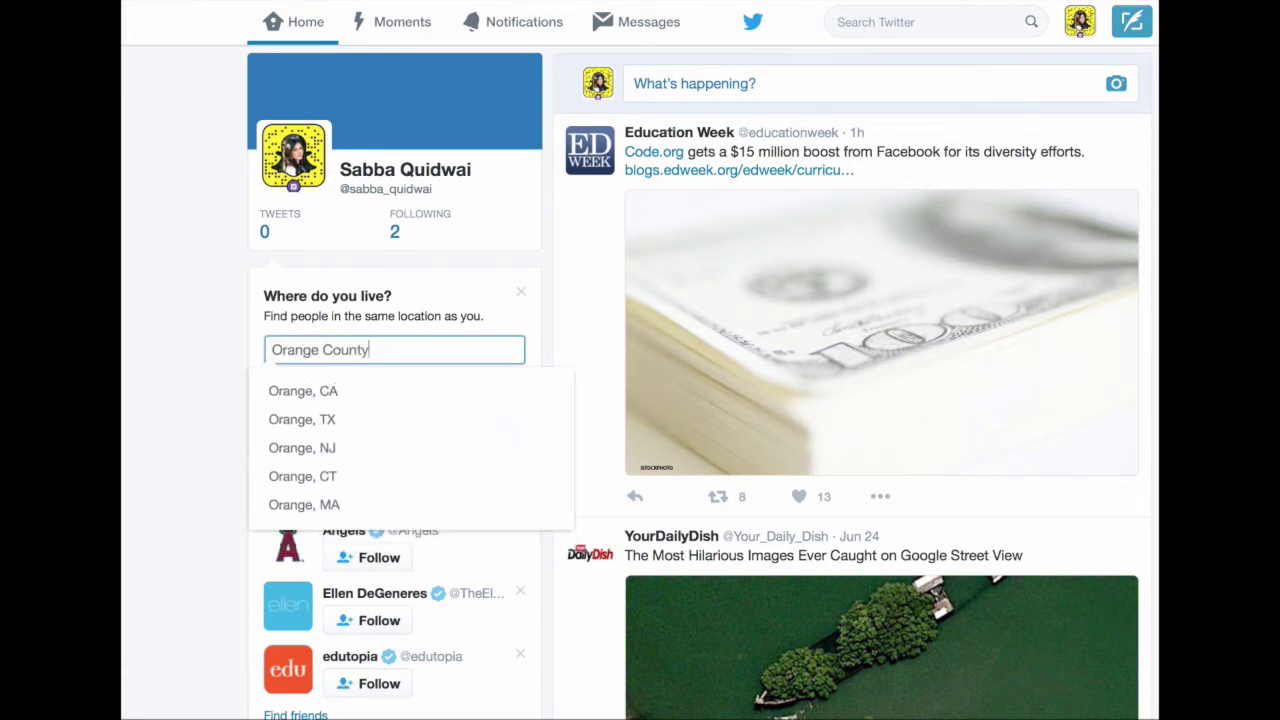
{"action": "left_click", "coordinate": [327, 403]}
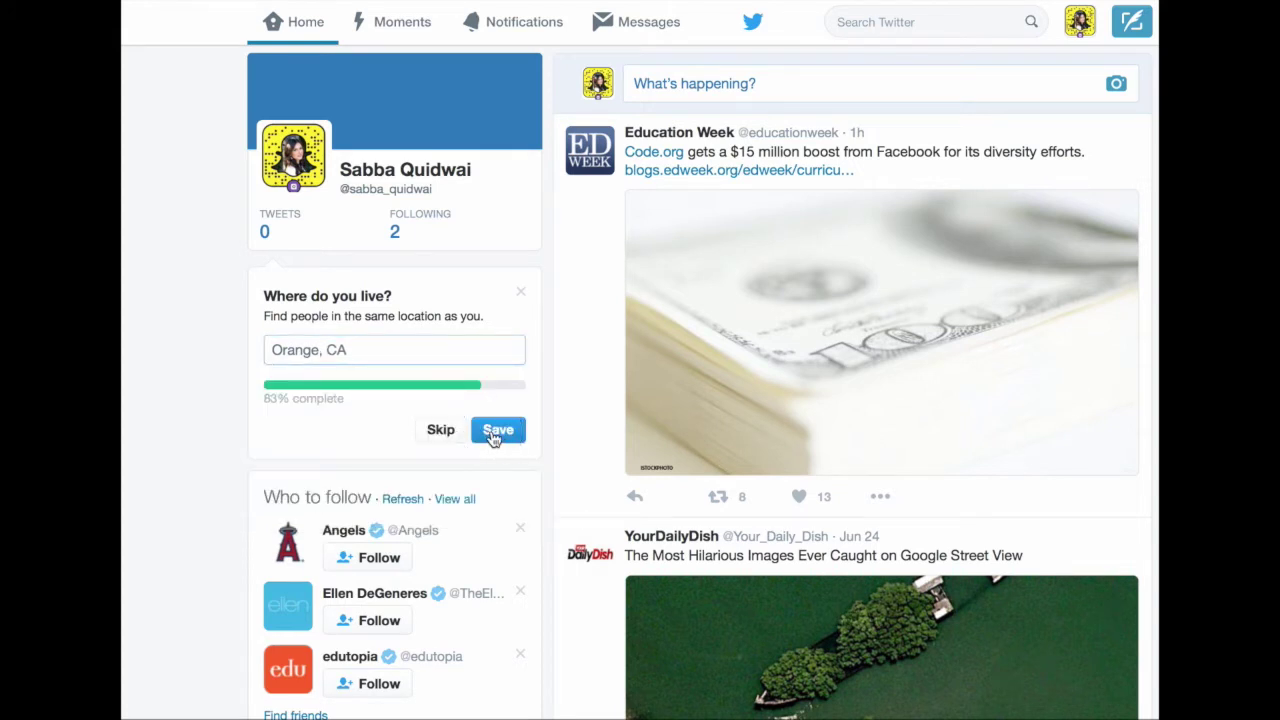
{"action": "left_click", "coordinate": [493, 437]}
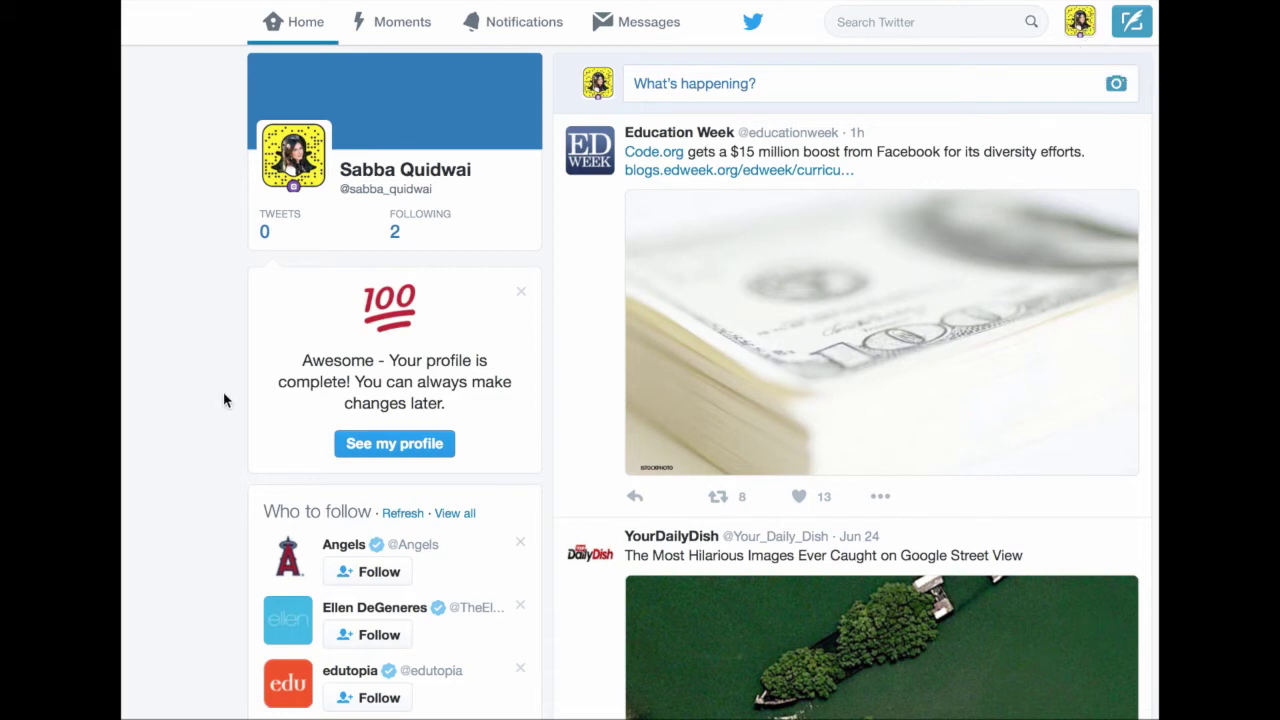
Open the profile page, view its editing options including the header photo, and leave the edit mode
{"action": "left_click", "coordinate": [420, 452]}
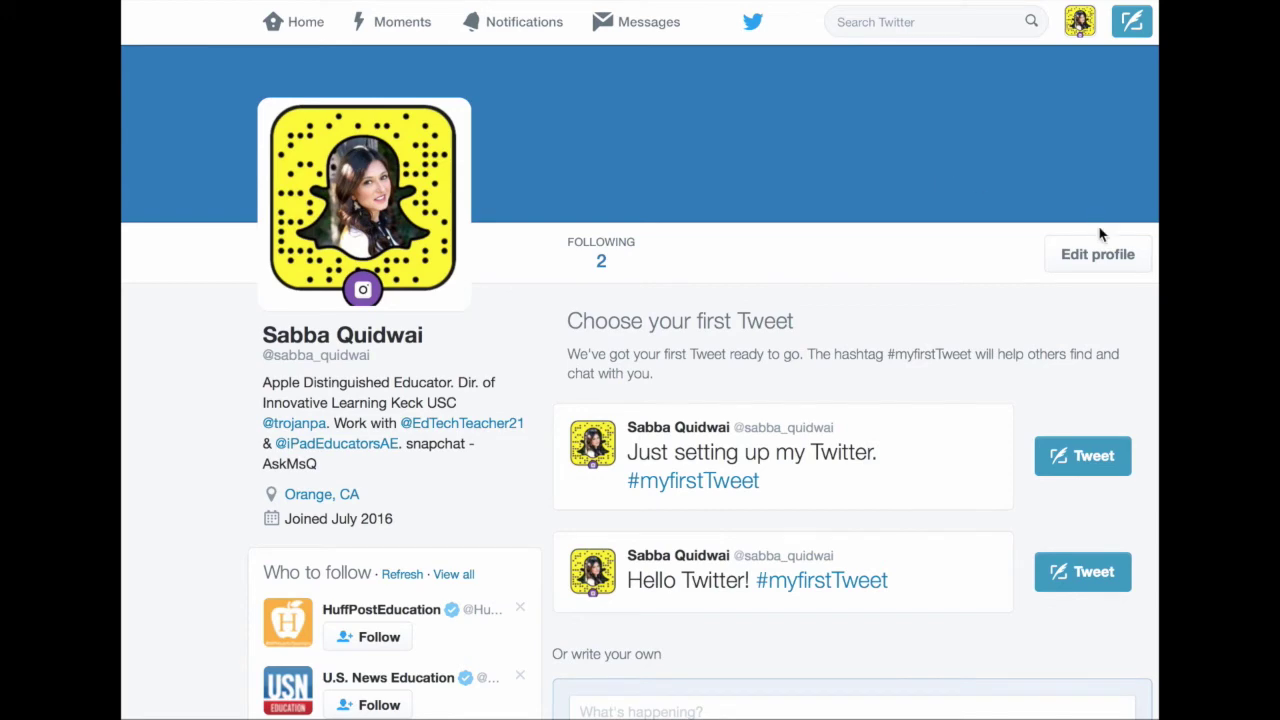
{"action": "left_click", "coordinate": [1137, 259]}
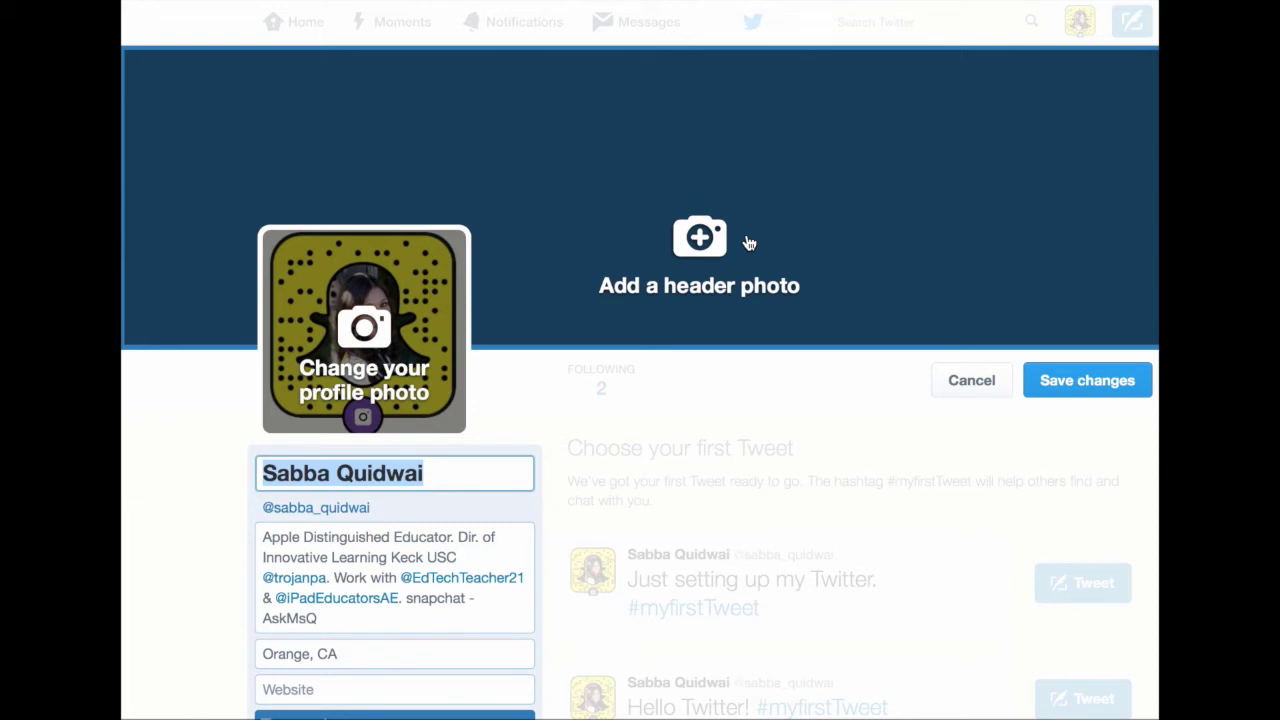
{"action": "left_click", "coordinate": [968, 390]}
Look through the profile page's first Tweet suggestions, Who to follow, Trends and the followed accounts
{"action": "scroll", "coordinate": [1145, 392], "scroll_direction": "down", "scroll_amount": 3}
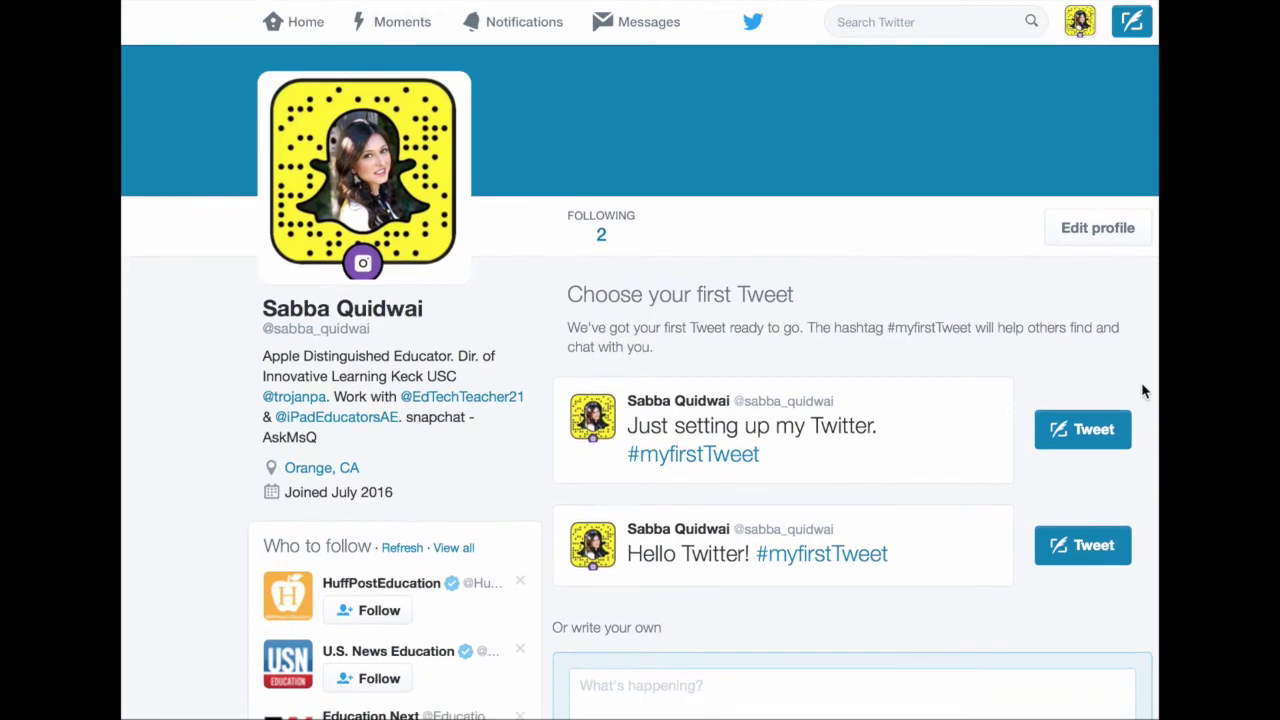
{"action": "scroll", "coordinate": [1145, 392], "scroll_direction": "down", "scroll_amount": 1}
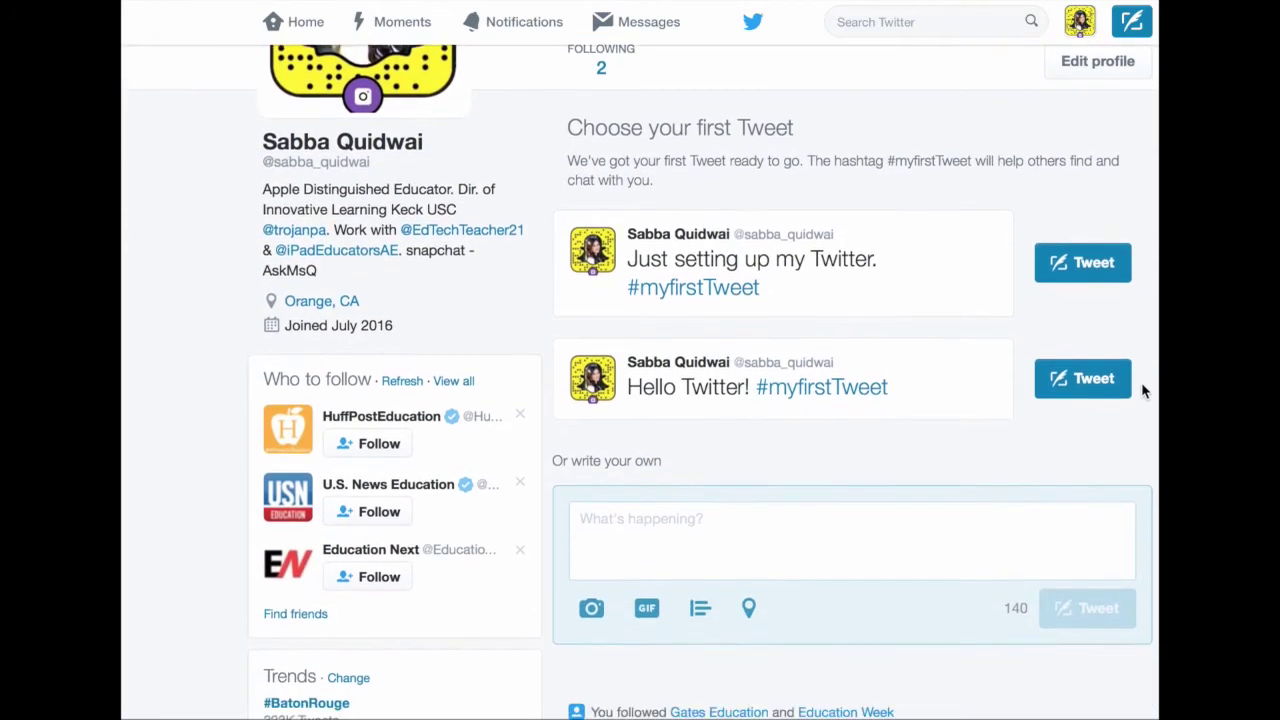
{"action": "scroll", "coordinate": [1145, 392], "scroll_direction": "down", "scroll_amount": 2}
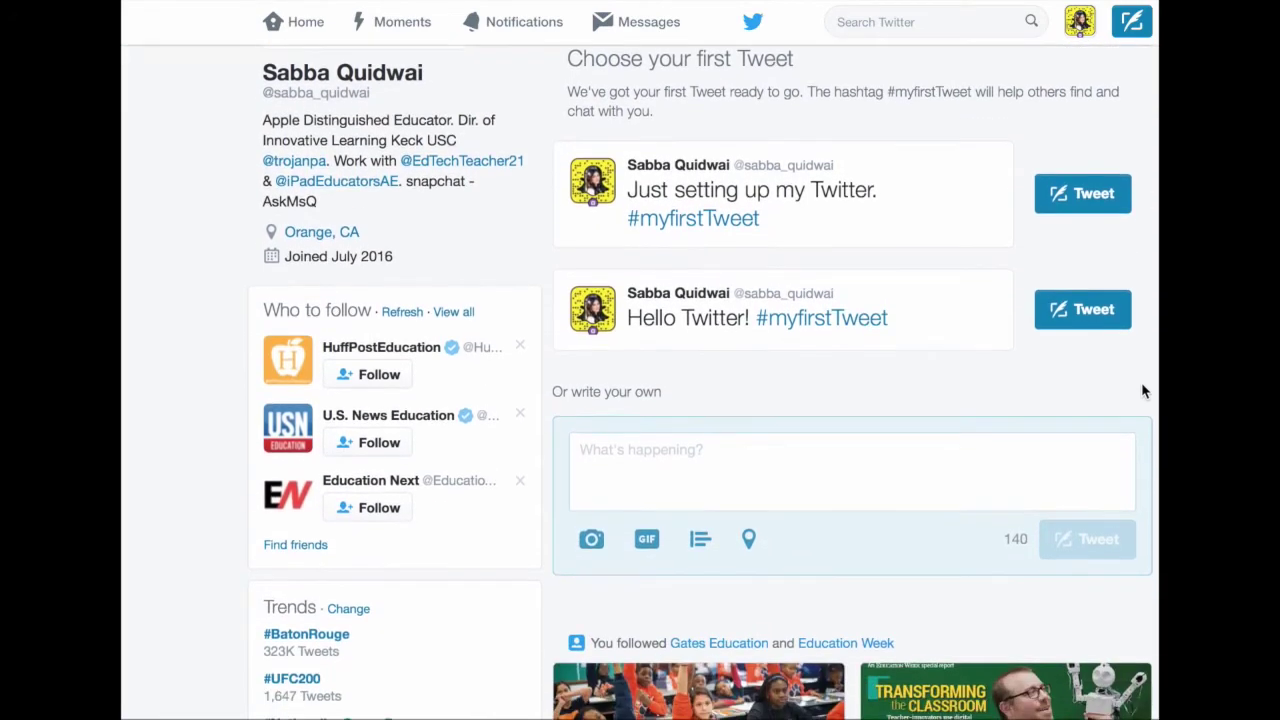
{"action": "scroll", "coordinate": [1141, 382], "scroll_direction": "down", "scroll_amount": 1}
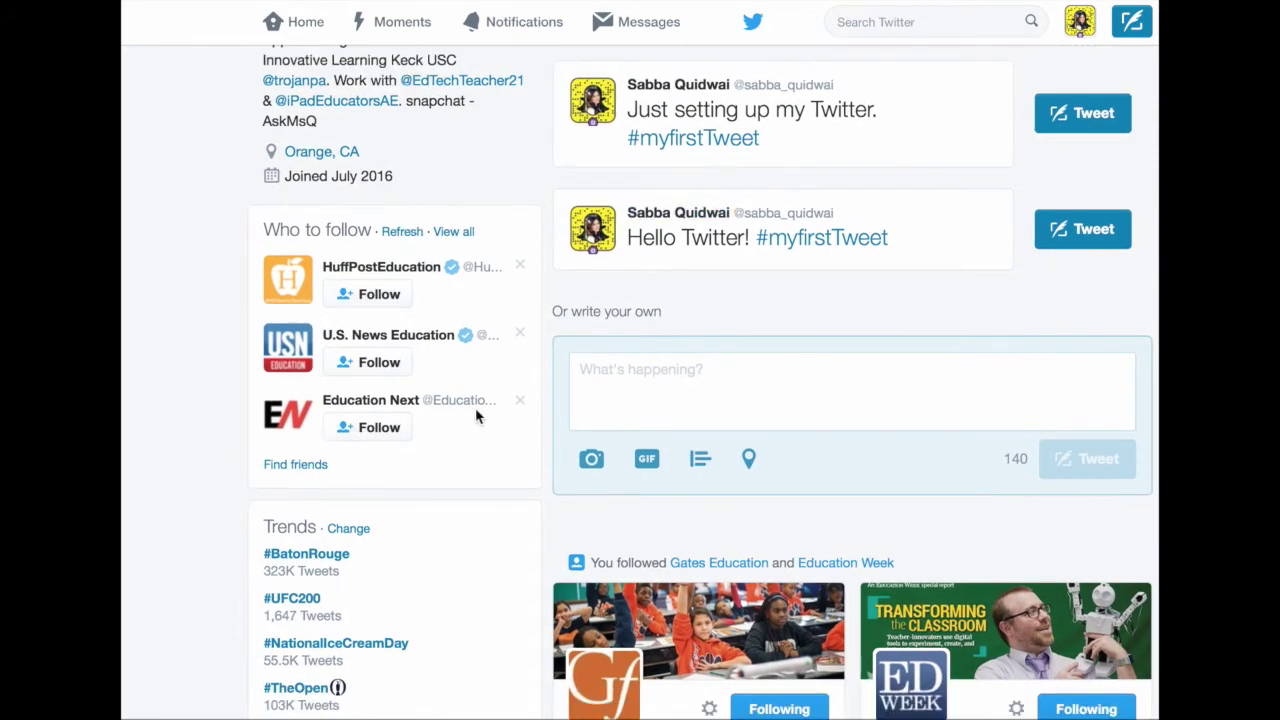
{"action": "scroll", "coordinate": [486, 409], "scroll_direction": "down", "scroll_amount": 2}
{"action": "scroll", "coordinate": [486, 409], "scroll_direction": "down", "scroll_amount": 2}
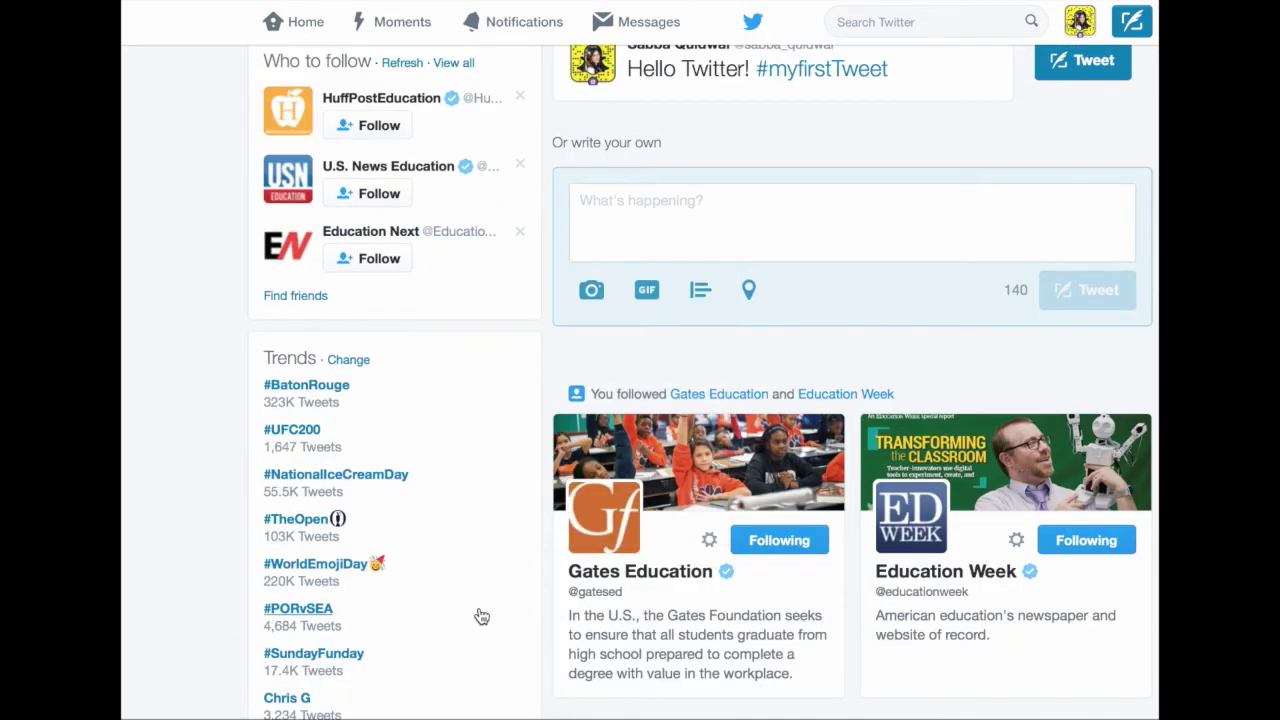
{"action": "scroll", "coordinate": [481, 615], "scroll_direction": "down", "scroll_amount": 3}
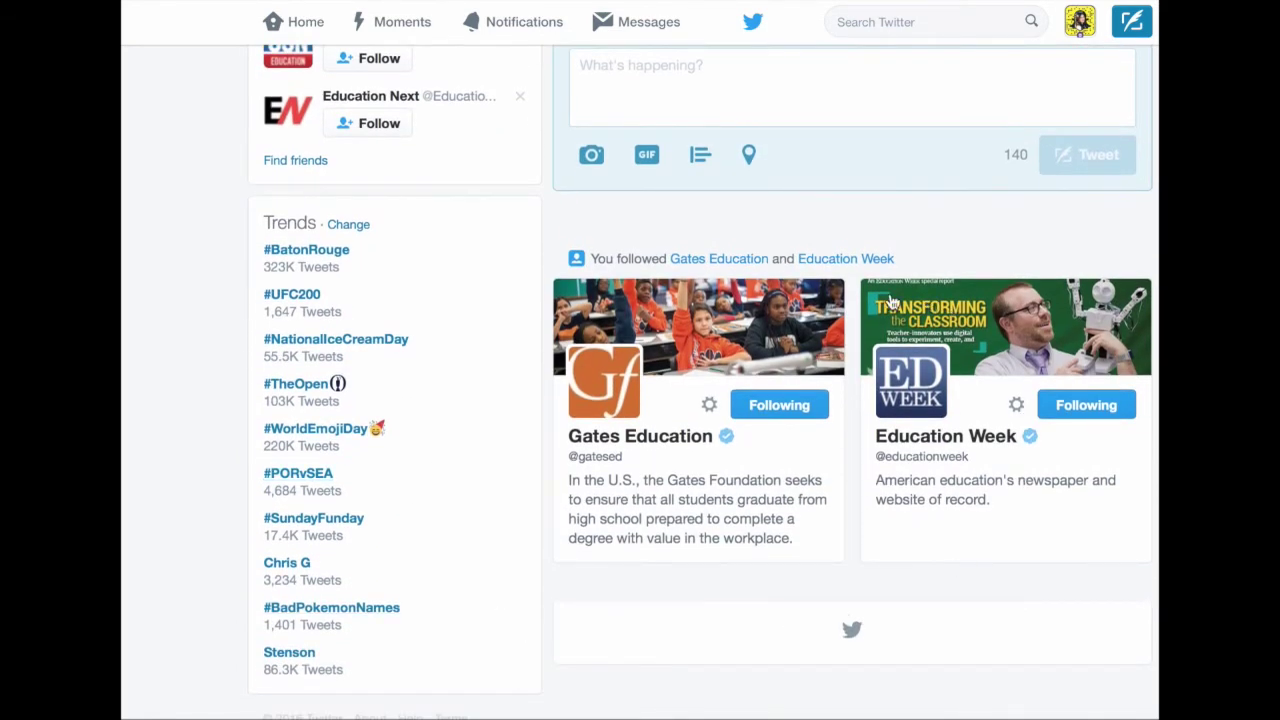
{"action": "scroll", "coordinate": [1139, 260], "scroll_direction": "up", "scroll_amount": 10}
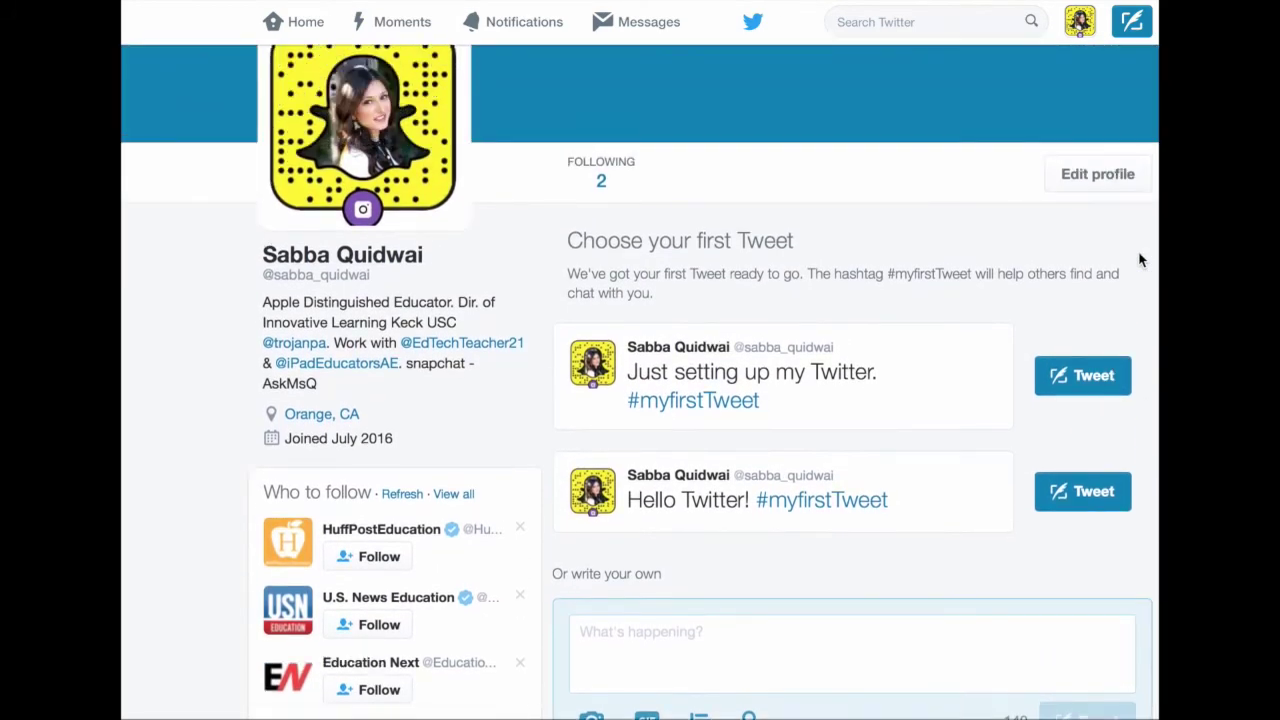
Post the suggested first Tweet "Just setting up my Twitter. #myfirstTweet"
{"action": "scroll", "coordinate": [1139, 260], "scroll_direction": "up", "scroll_amount": 2}
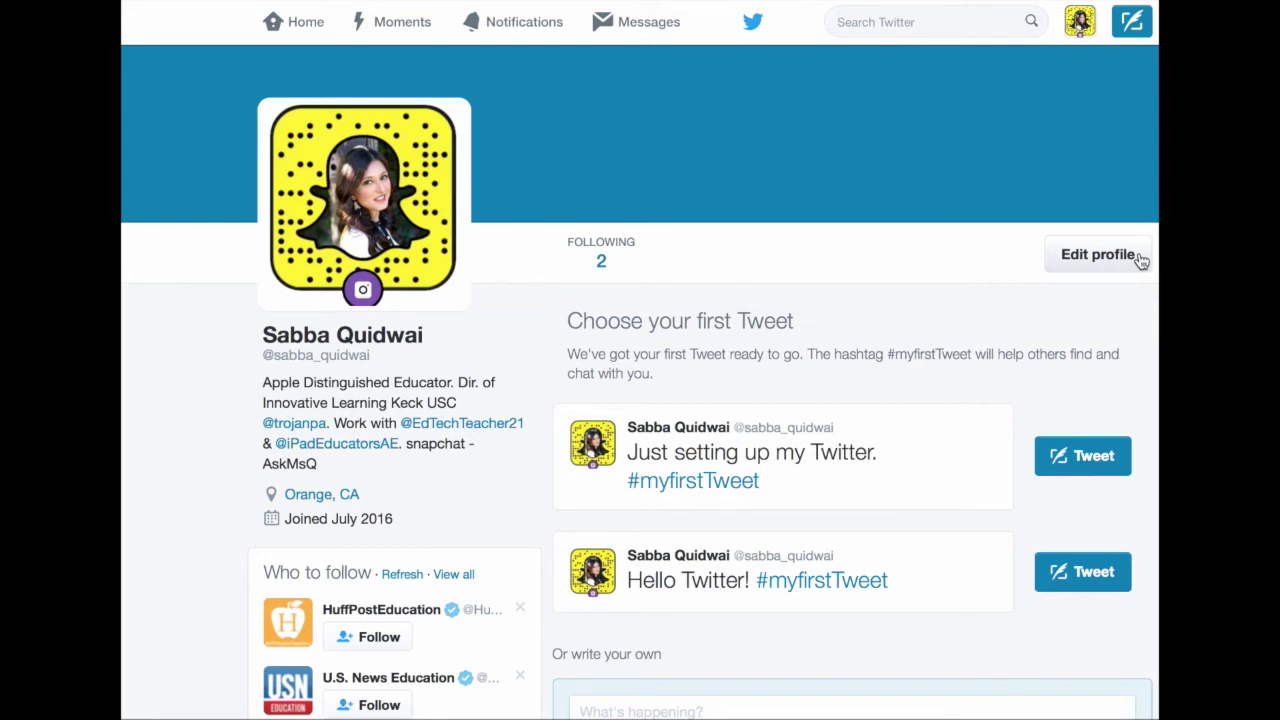
{"action": "scroll", "coordinate": [1113, 382], "scroll_direction": "down", "scroll_amount": 2}
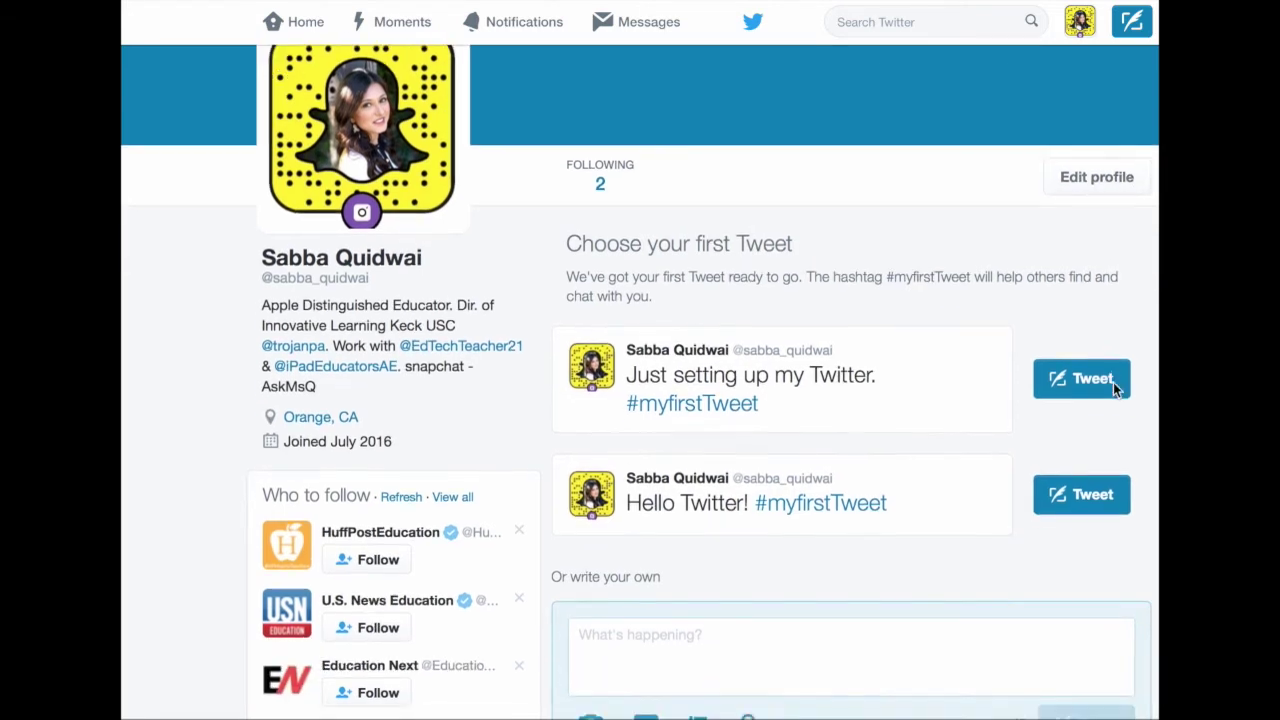
{"action": "left_click", "coordinate": [1096, 389]}
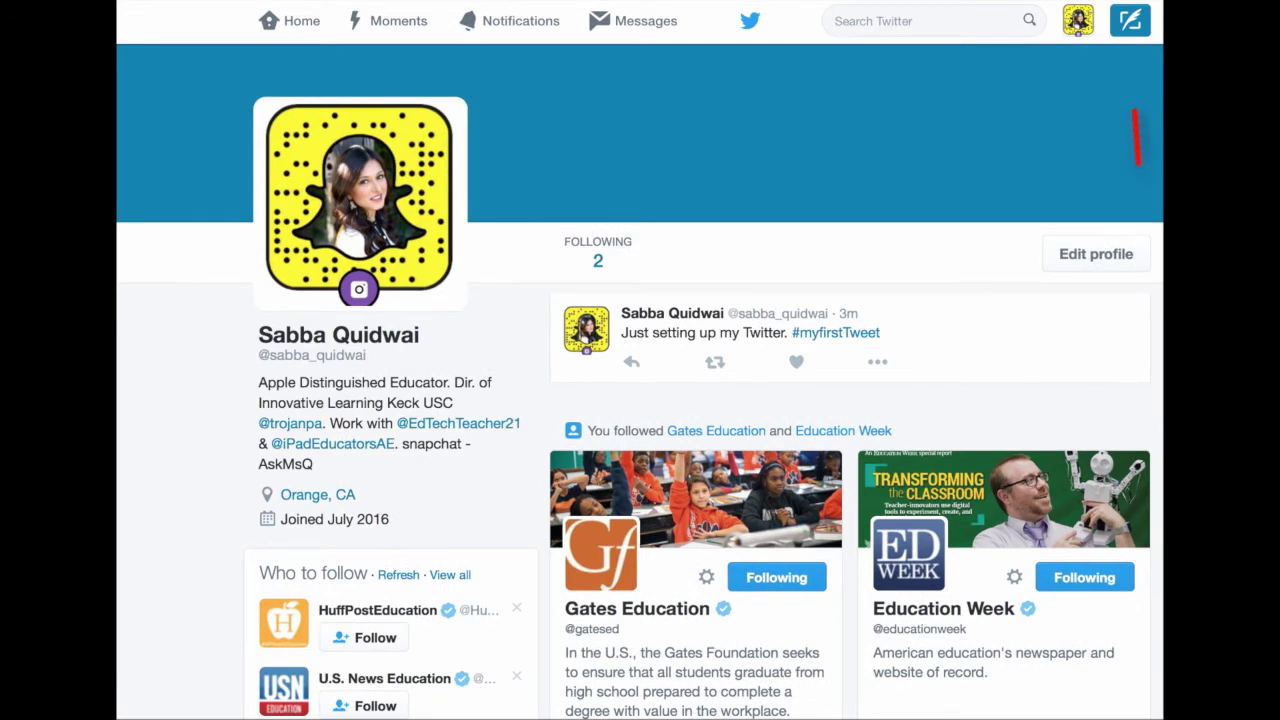
Compose a new Tweet reading "Write your tweet" and view the option for adding photos or video
{"action": "left_click", "coordinate": [1131, 24]}
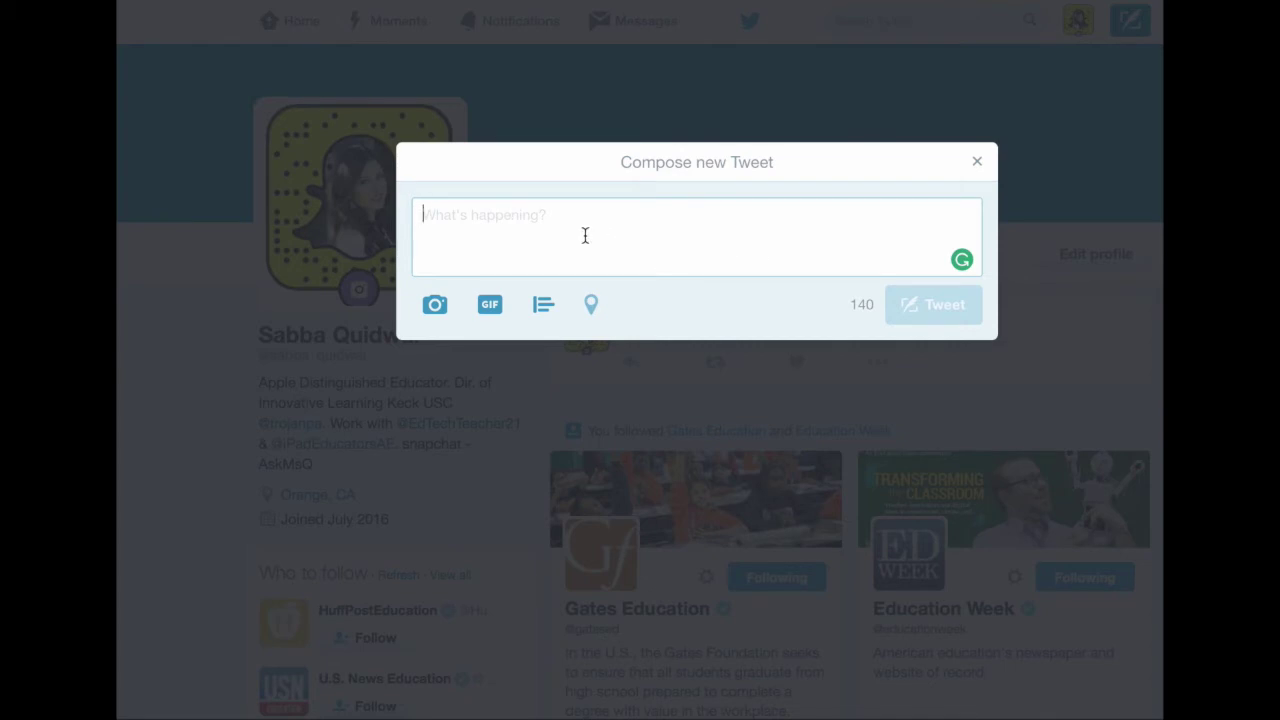
{"action": "type", "text": "Write "}
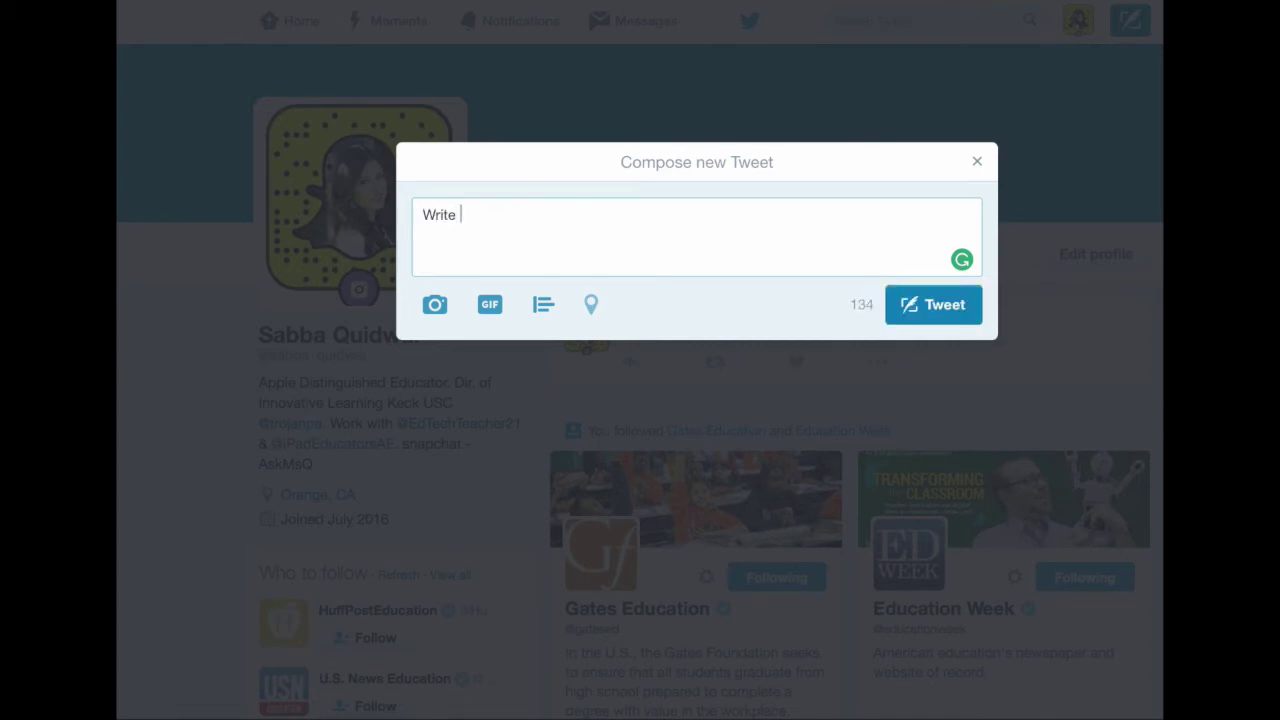
{"action": "type", "text": "your tweet"}
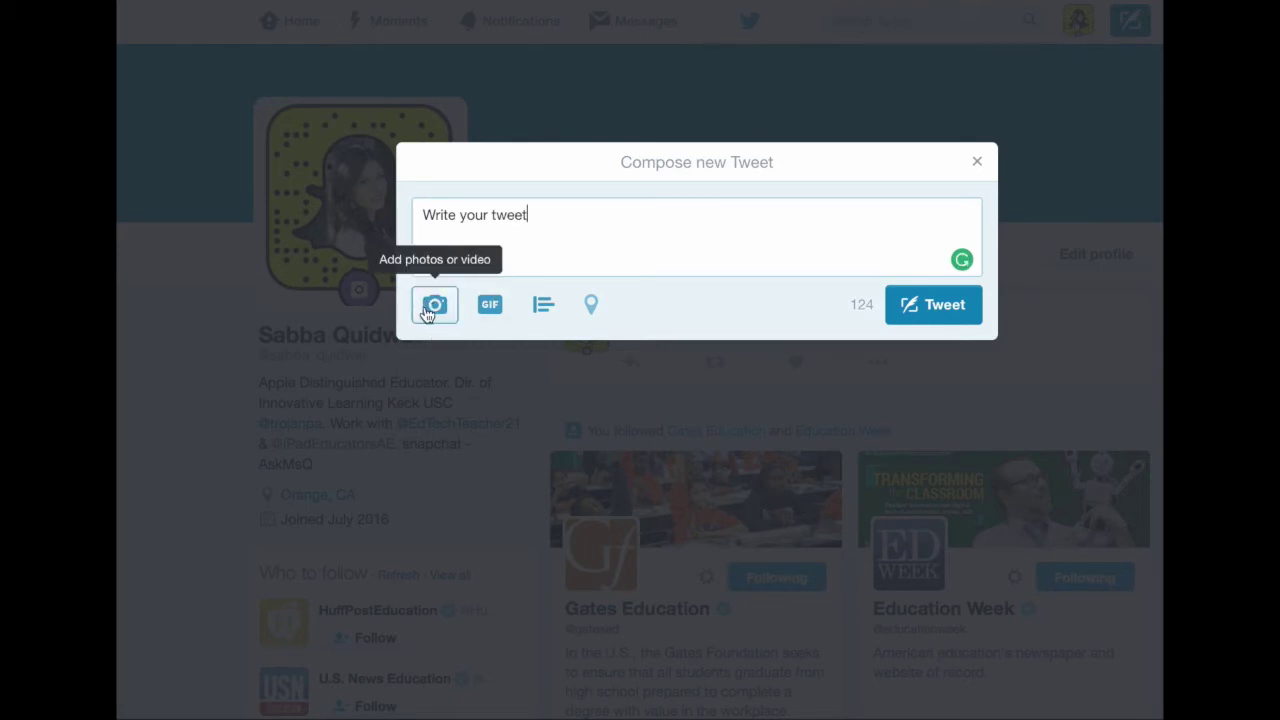
{"action": "left_click", "coordinate": [441, 305]}
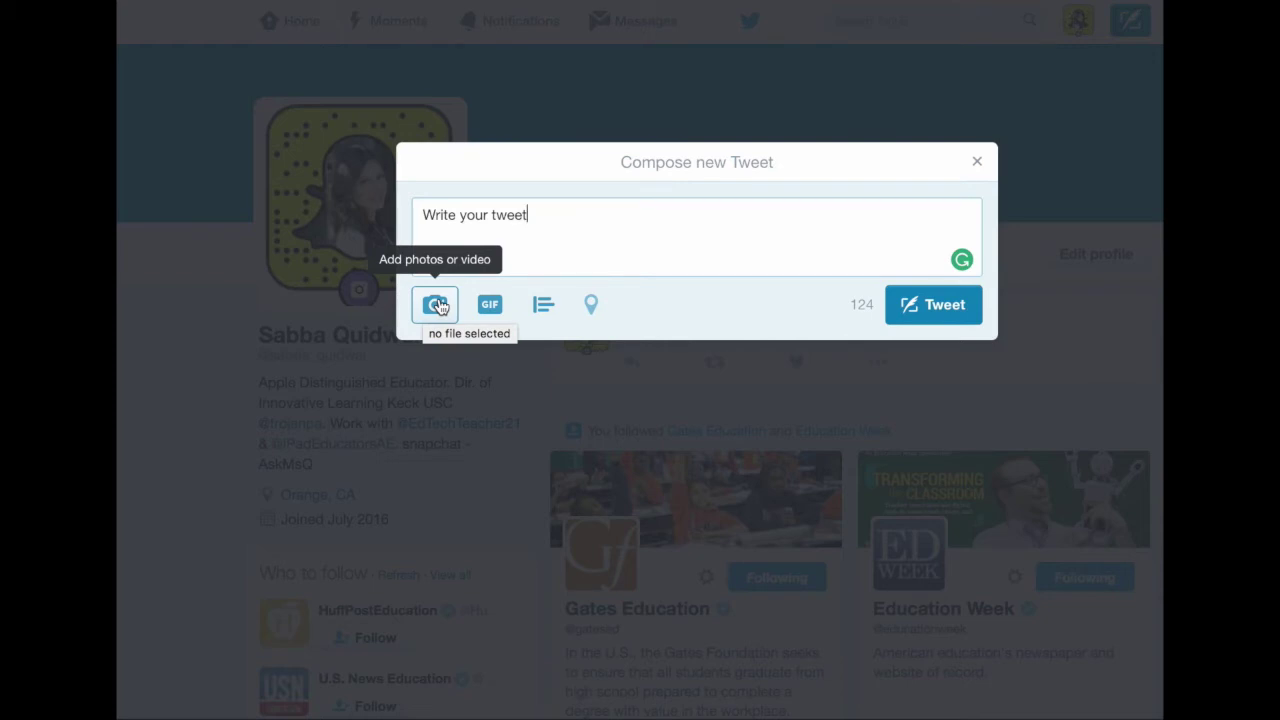
Attach a GIF from the Happy Dance category to the Tweet, the one with a man in a suit beside a red puppet
{"action": "left_click", "coordinate": [490, 309]}
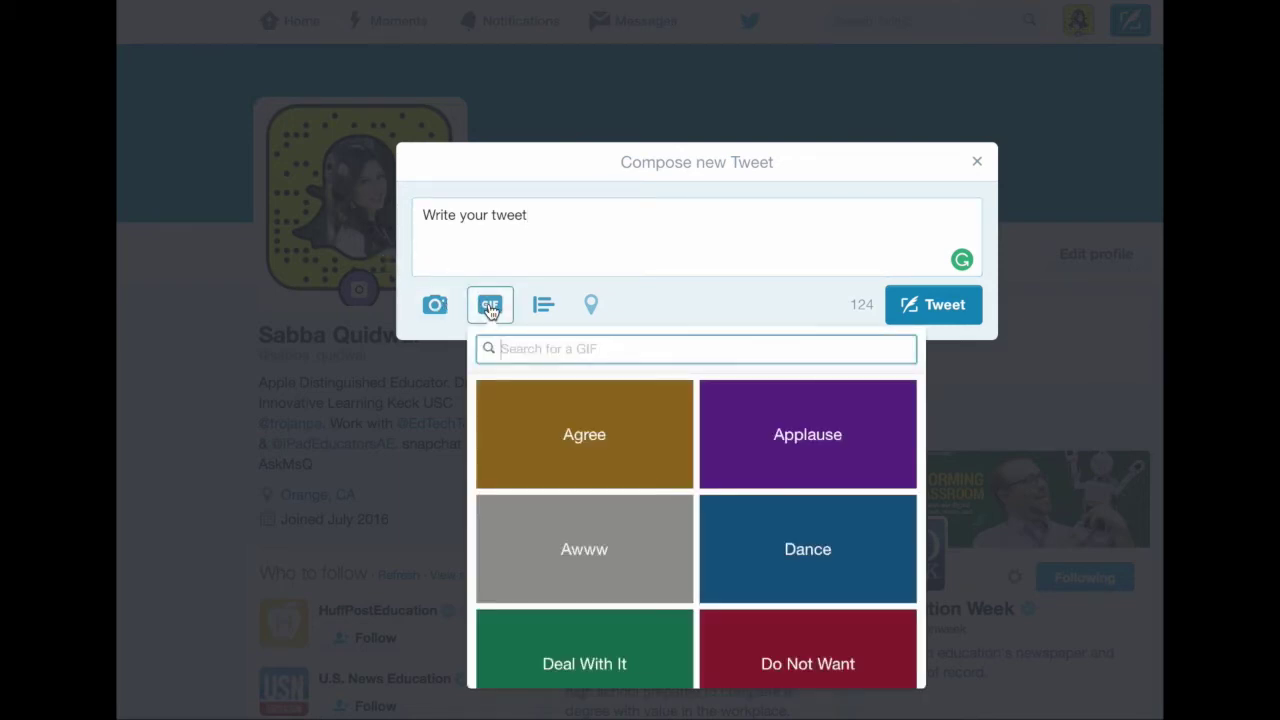
{"action": "scroll", "coordinate": [805, 511], "scroll_direction": "down", "scroll_amount": 5}
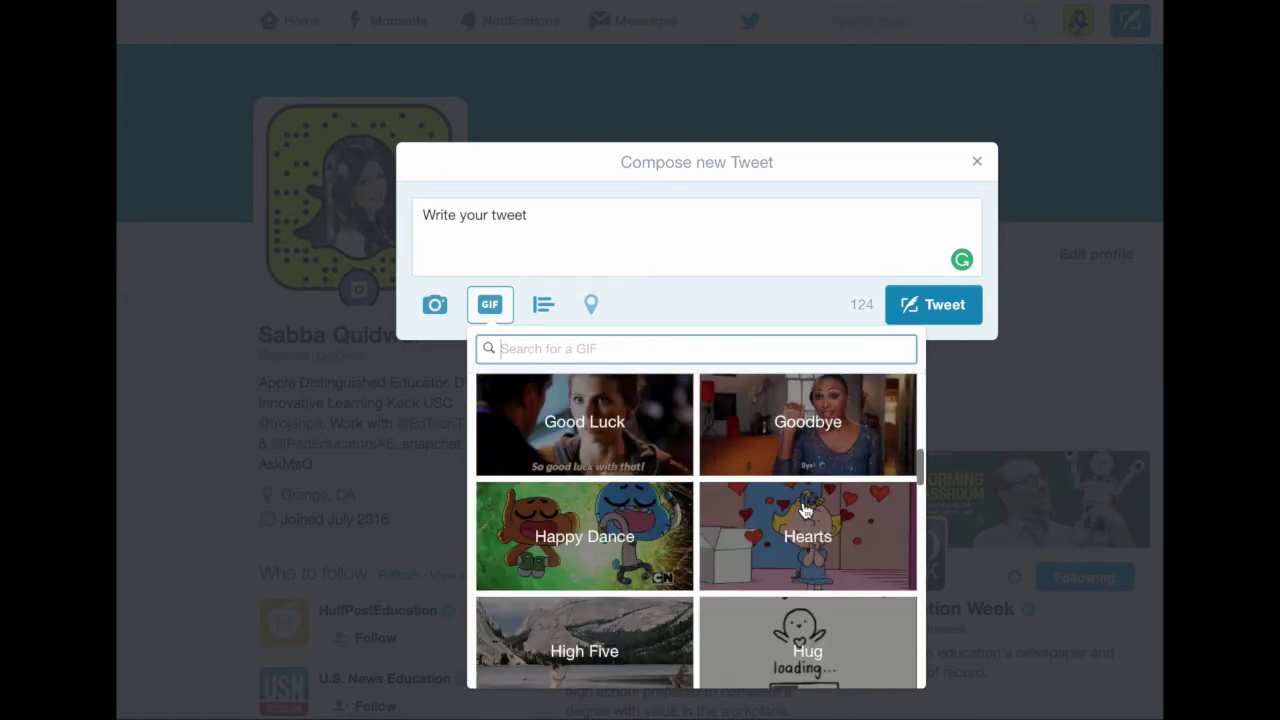
{"action": "scroll", "coordinate": [805, 511], "scroll_direction": "down", "scroll_amount": 1}
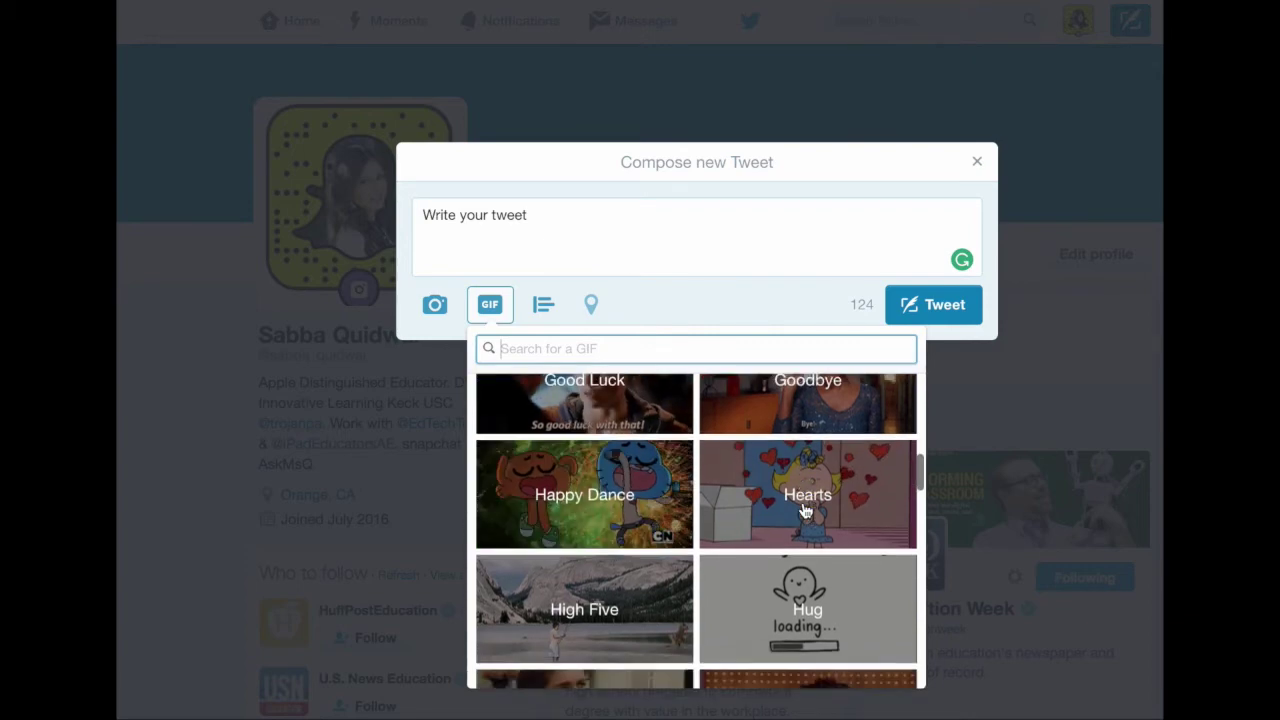
{"action": "left_click", "coordinate": [653, 484]}
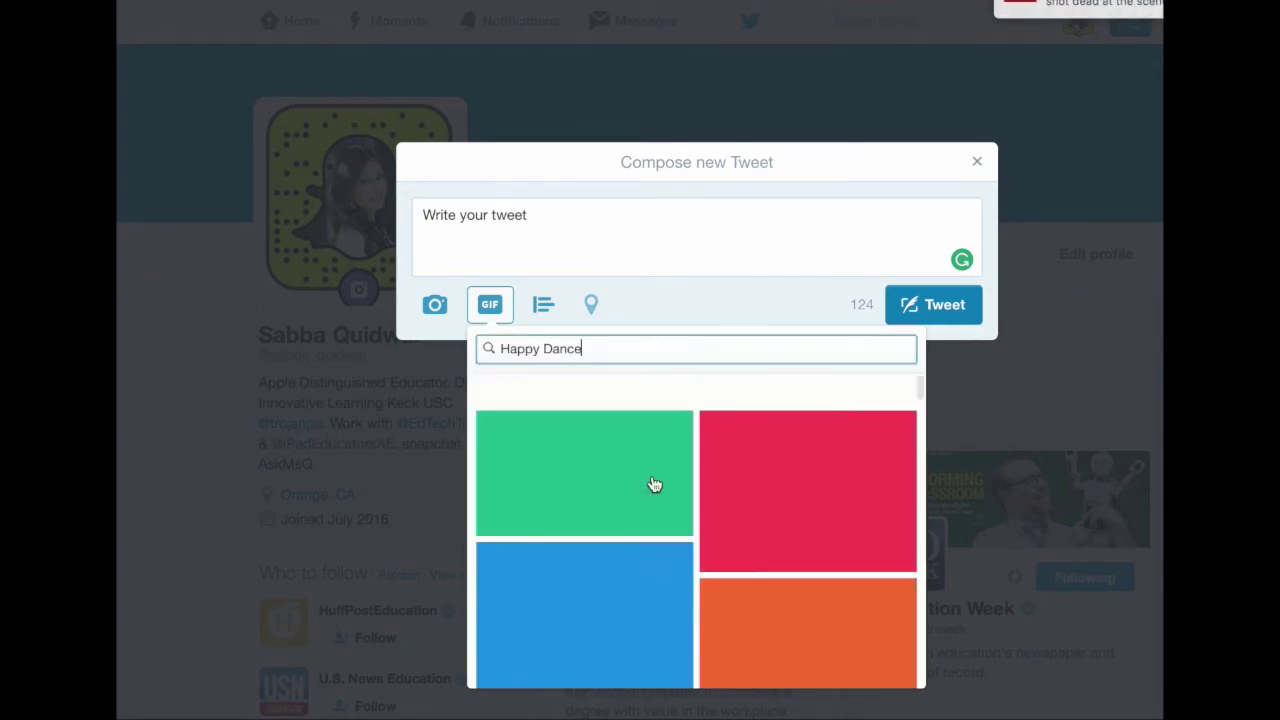
{"action": "scroll", "coordinate": [835, 593], "scroll_direction": "down", "scroll_amount": 3}
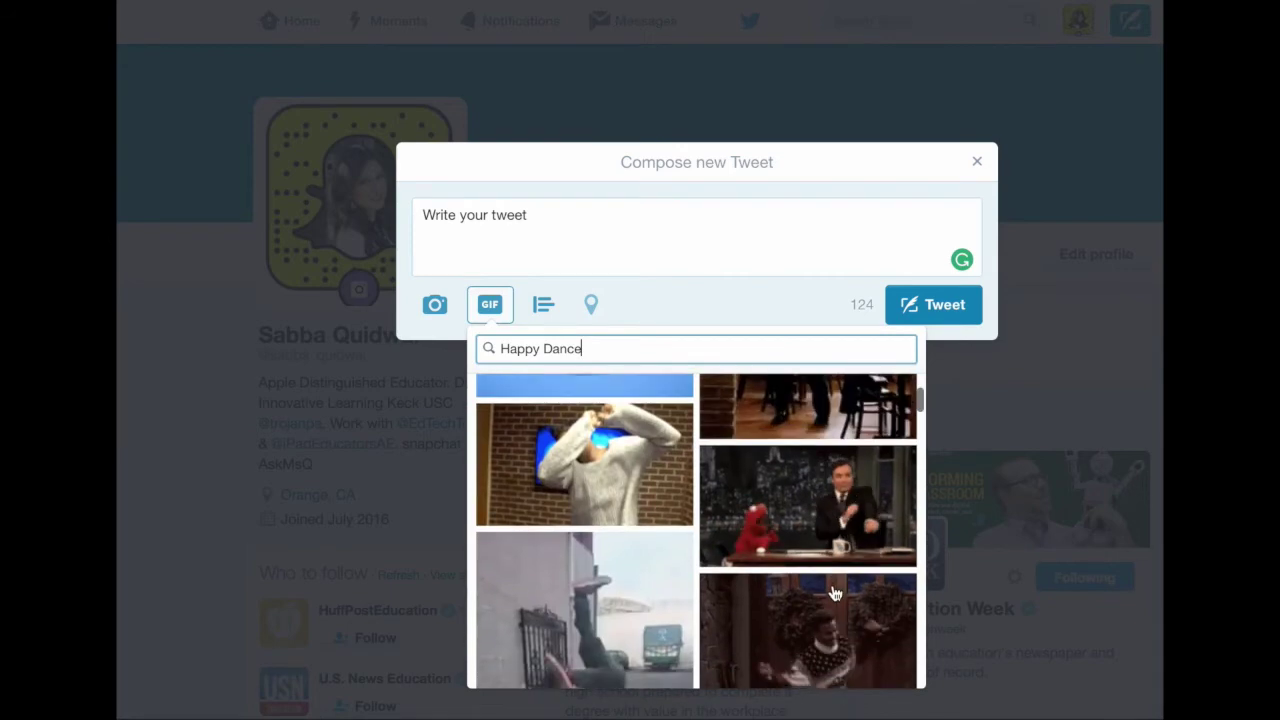
{"action": "scroll", "coordinate": [835, 593], "scroll_direction": "up", "scroll_amount": 2}
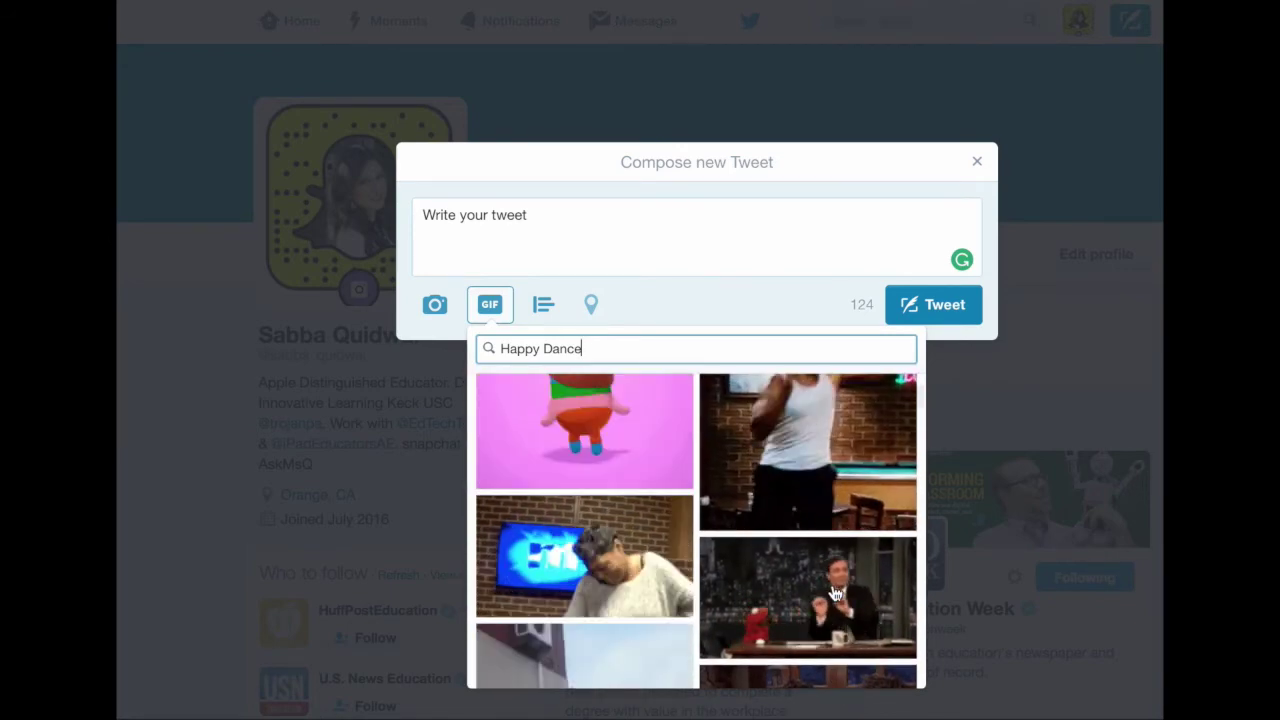
{"action": "left_click", "coordinate": [835, 593]}
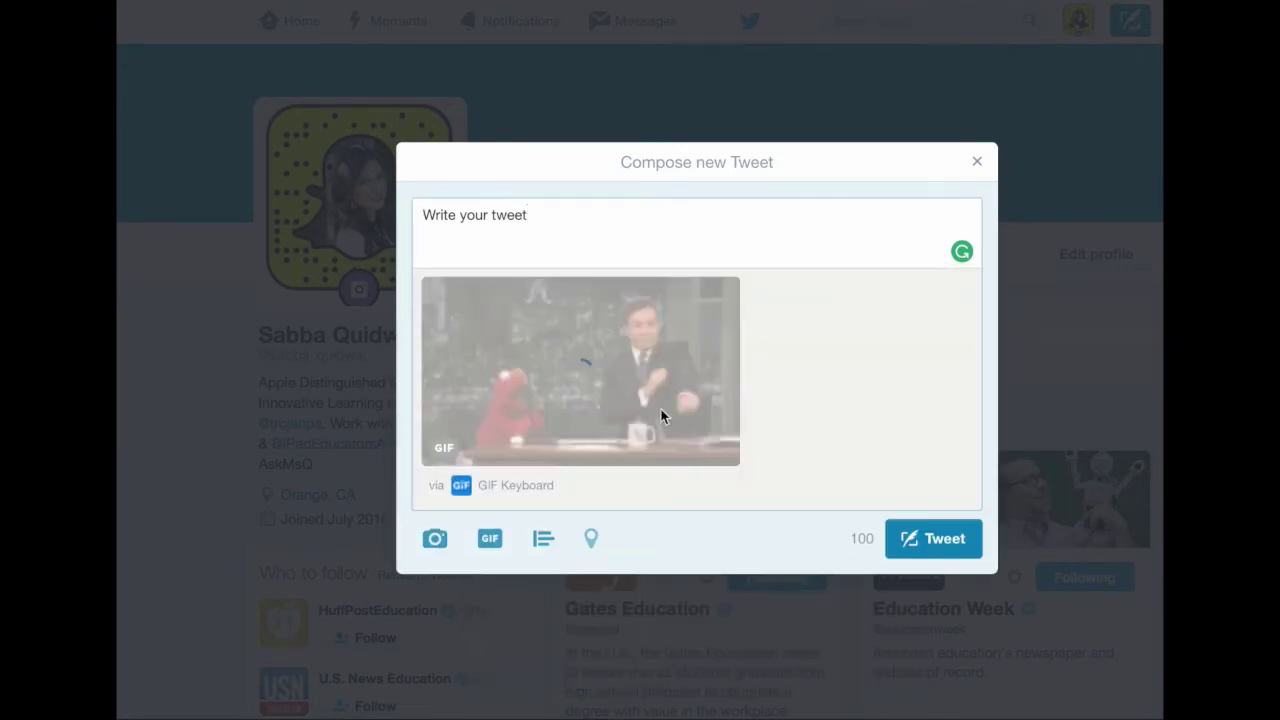
Replace the Tweet text with "Really excited to get started with Twitter #edtech #caedchat" and post it with the attached GIF
{"action": "left_click", "coordinate": [554, 240]}
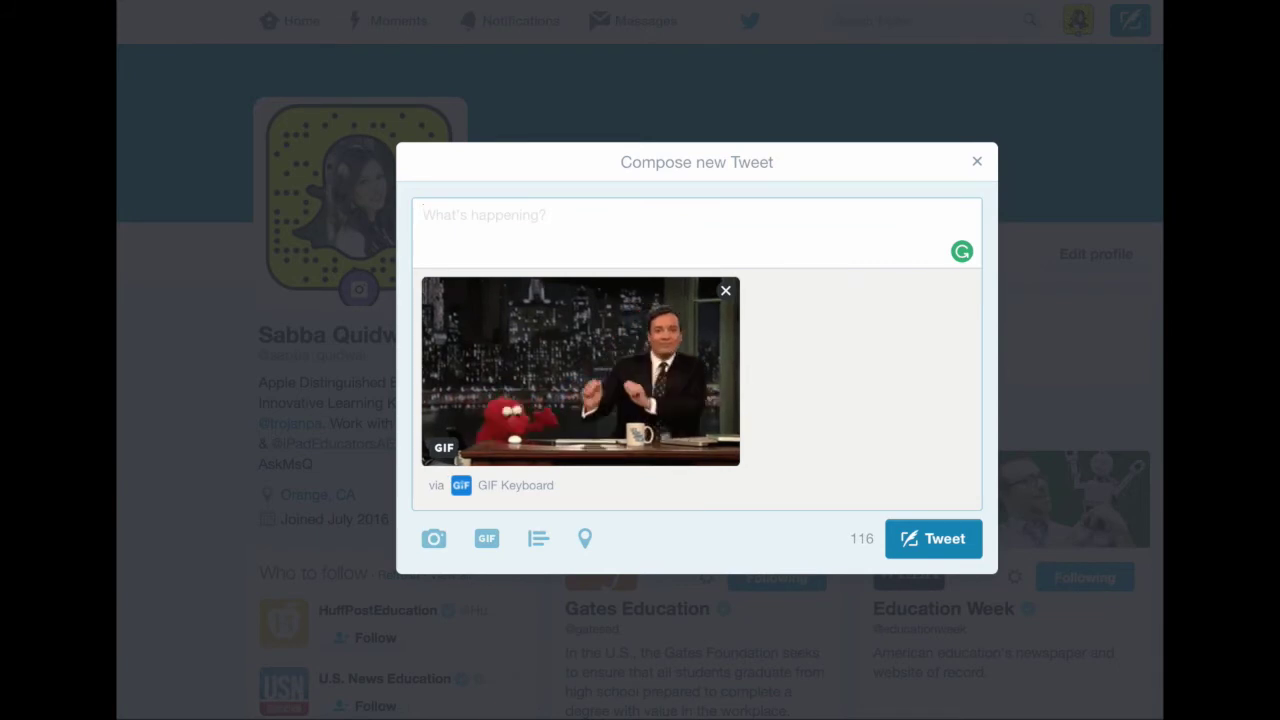
{"action": "type", "text": "Really excited to get "}
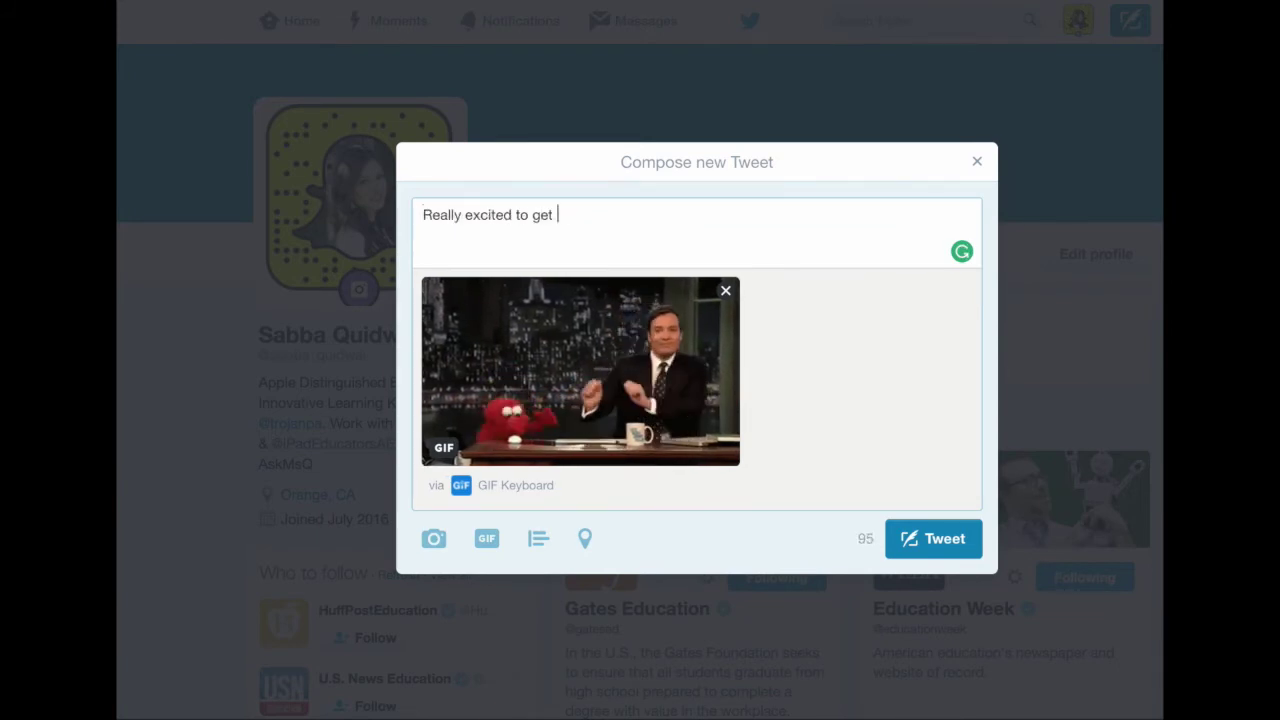
{"action": "type", "text": "started with Twitter"}
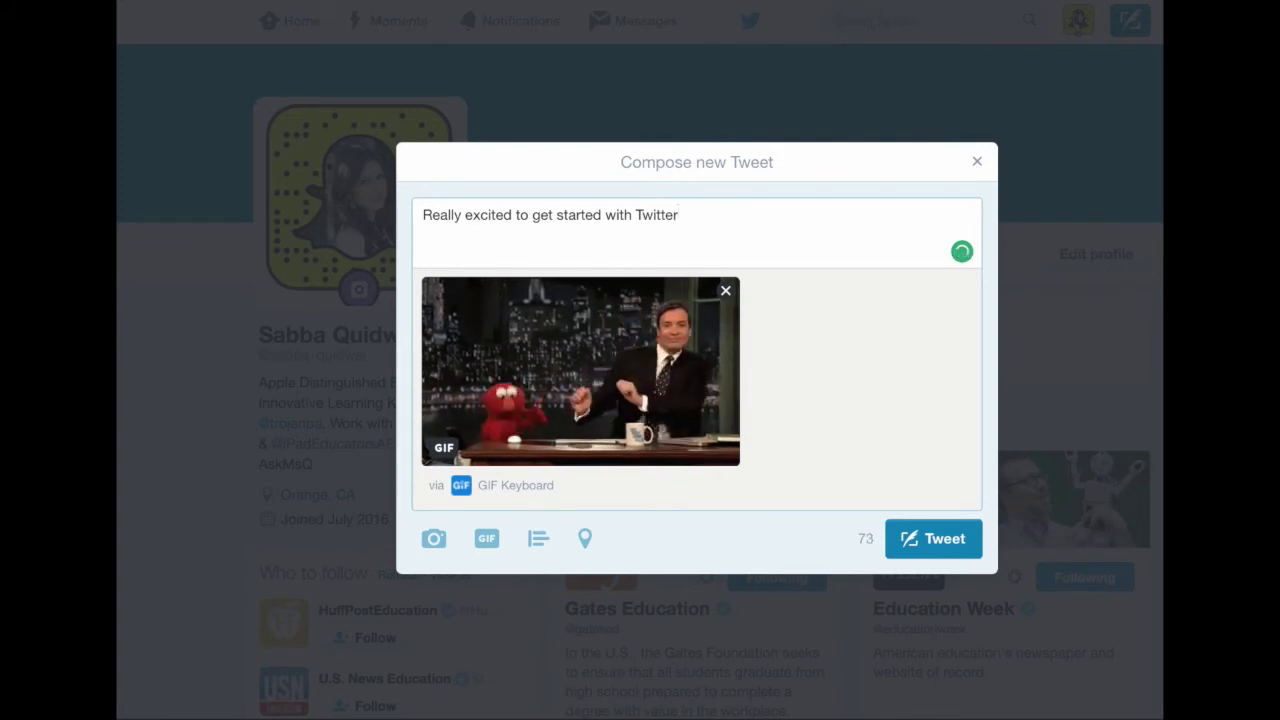
{"action": "type", "text": "#edtech"}
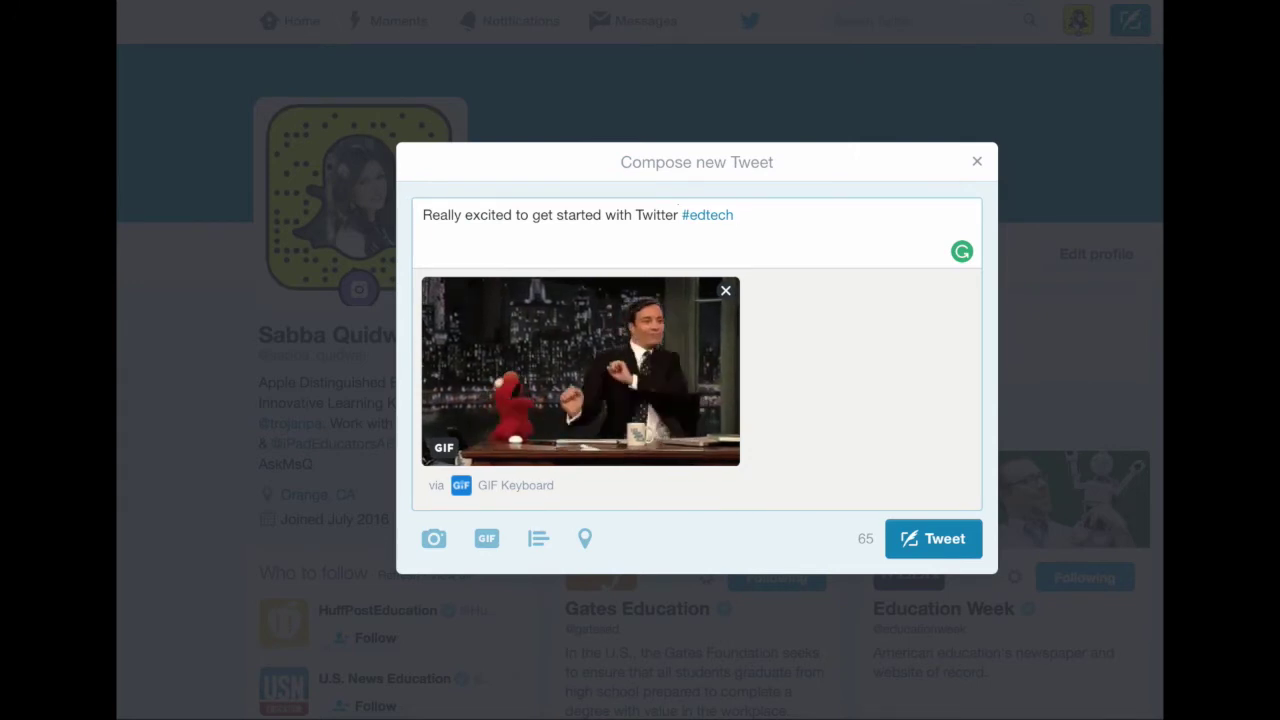
{"action": "type", "text": "#caedchat"}
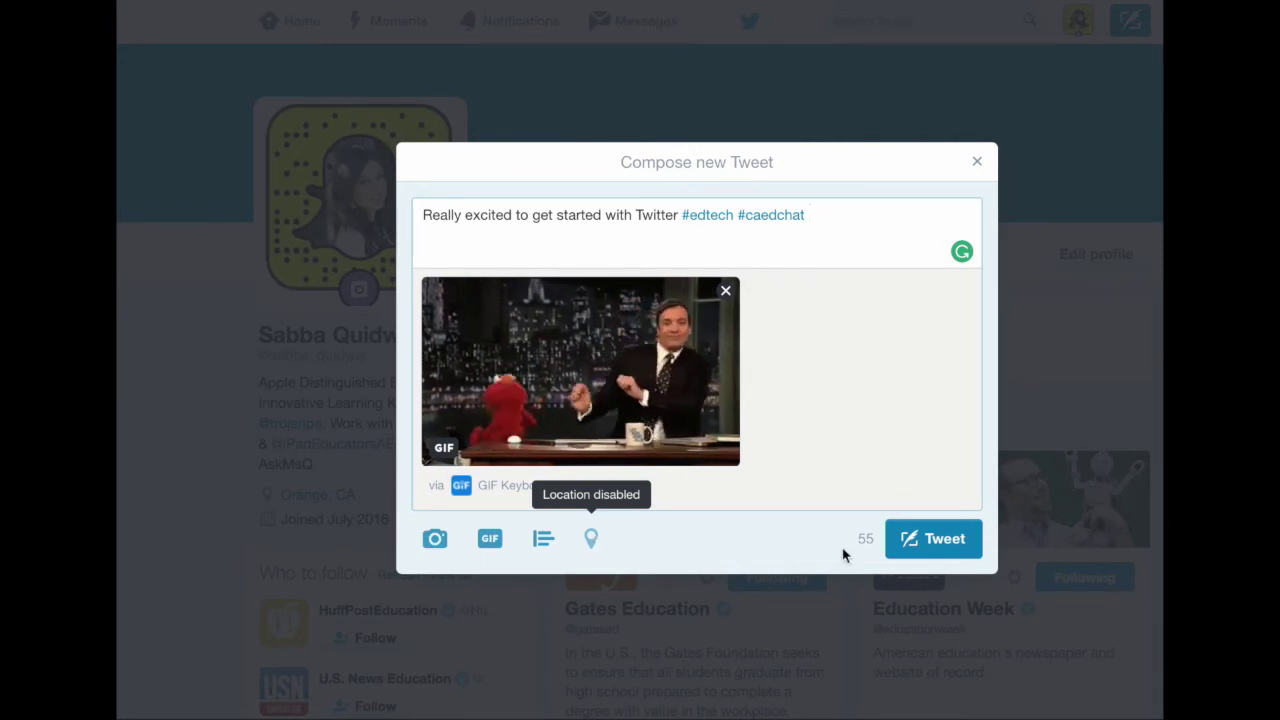
{"action": "left_click", "coordinate": [940, 540]}
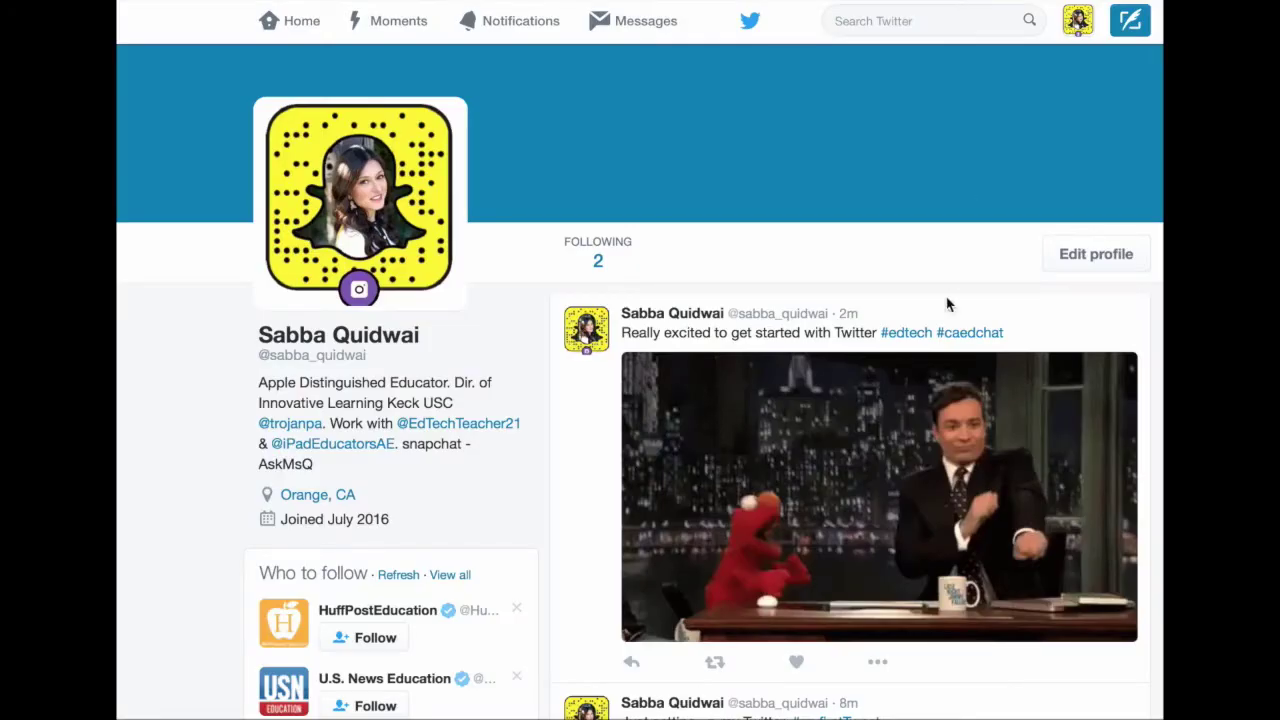
Delete the published GIF Tweet "Really excited to get started with Twitter #edtech #caedchat" from the profile
{"action": "scroll", "coordinate": [1144, 416], "scroll_direction": "down", "scroll_amount": 2}
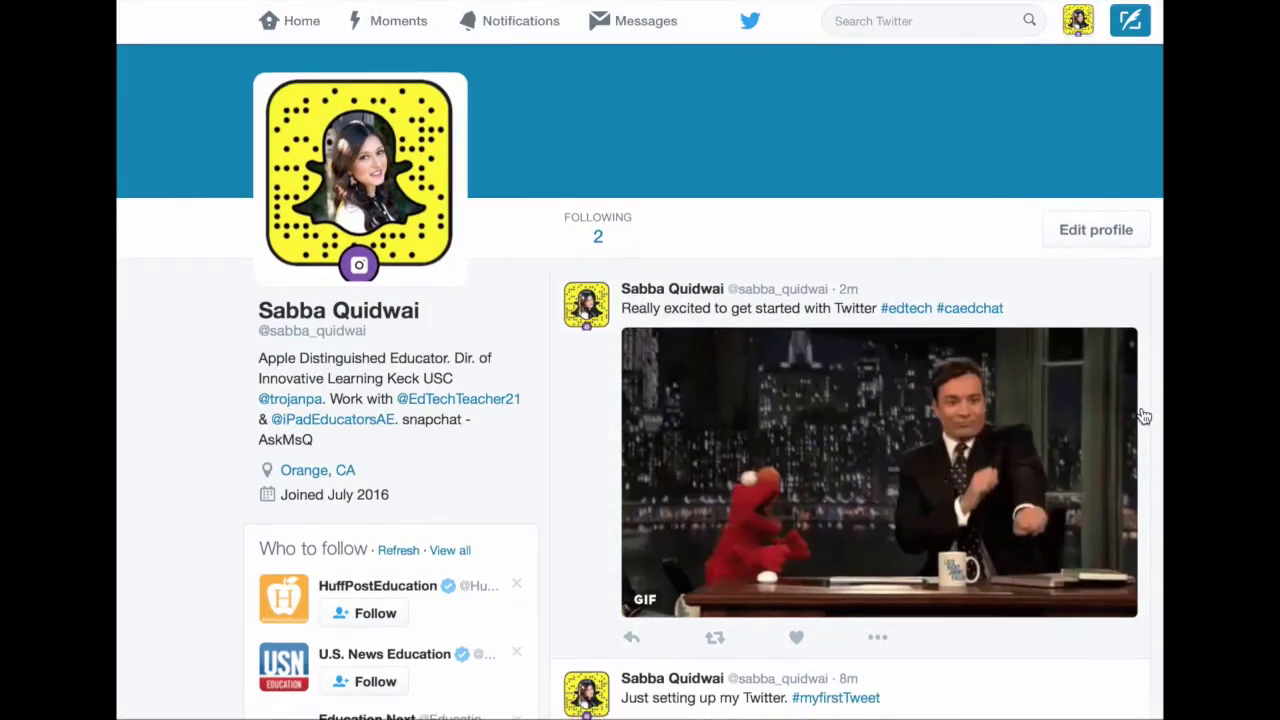
{"action": "scroll", "coordinate": [1144, 416], "scroll_direction": "up", "scroll_amount": 1}
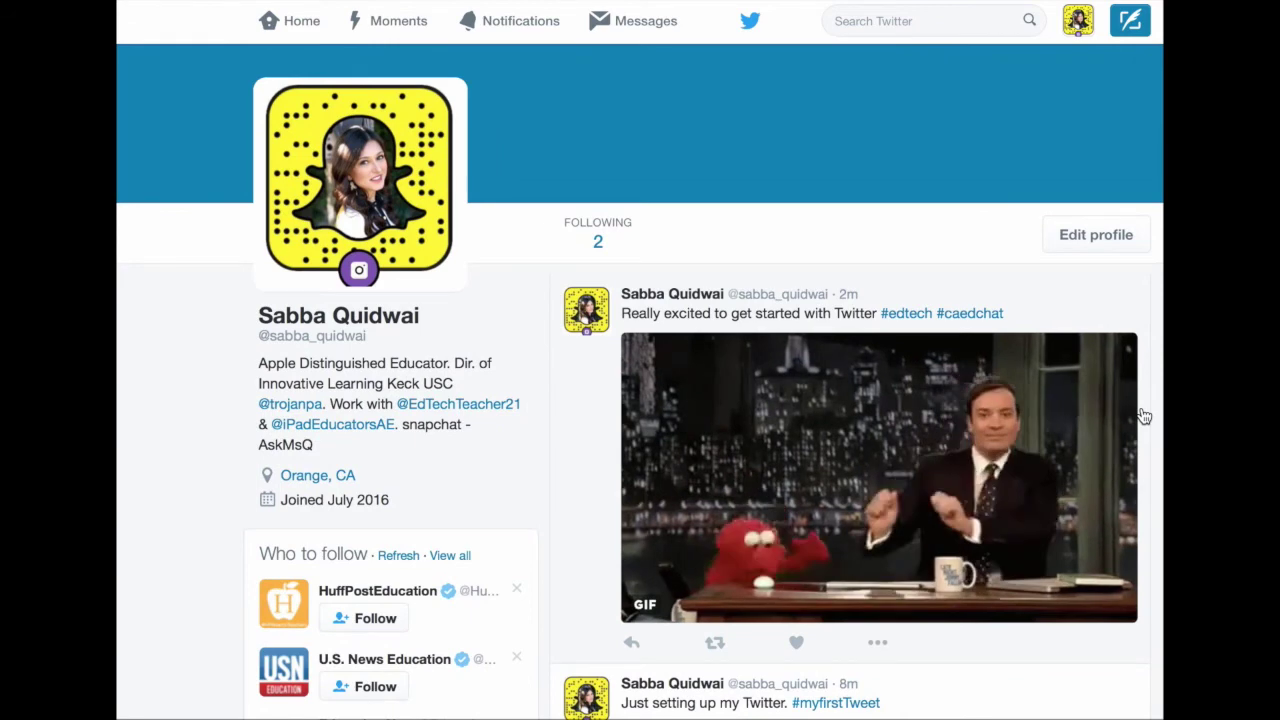
{"action": "scroll", "coordinate": [1040, 414], "scroll_direction": "down", "scroll_amount": 3}
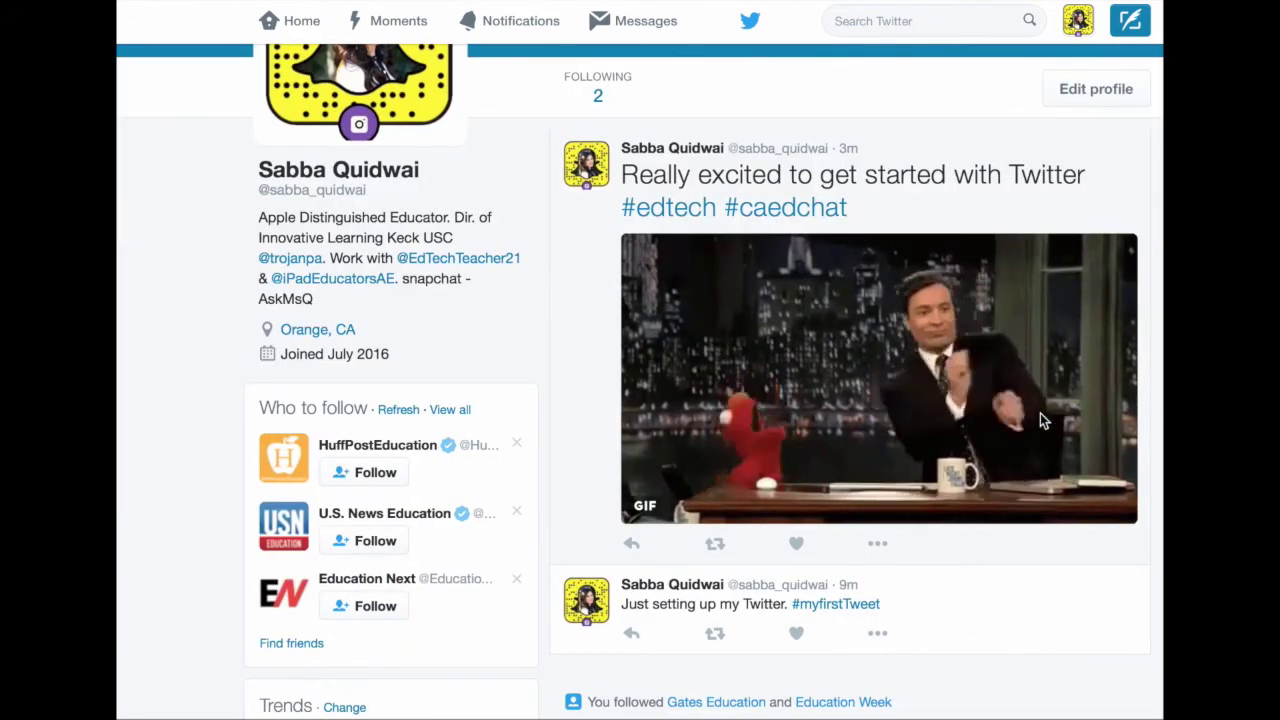
{"action": "left_click", "coordinate": [878, 547]}
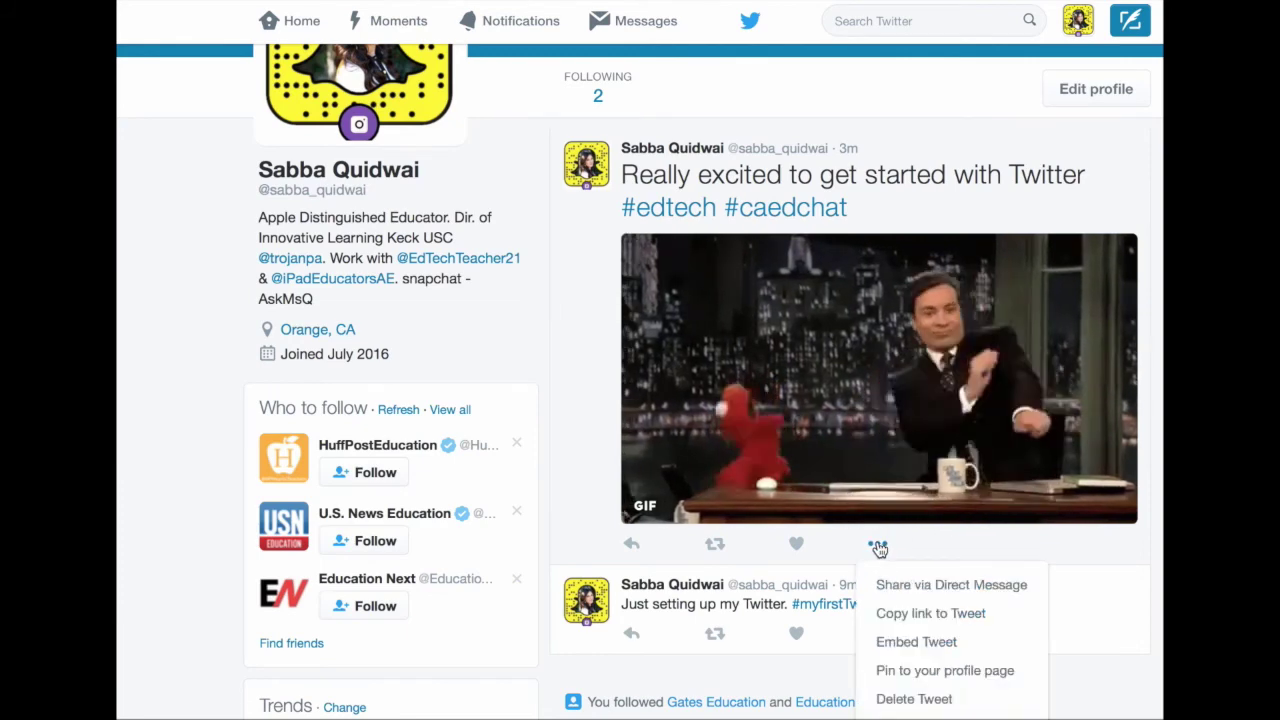
{"action": "left_click", "coordinate": [970, 700]}
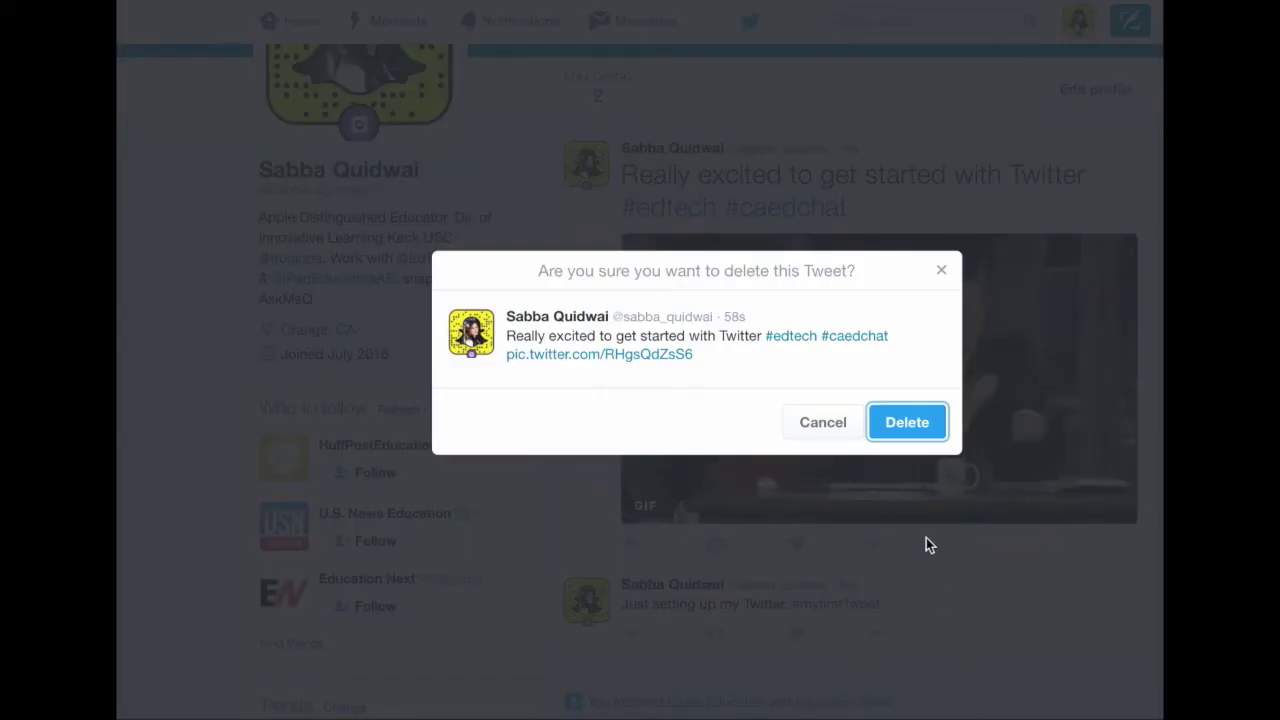
{"action": "left_click", "coordinate": [907, 422]}
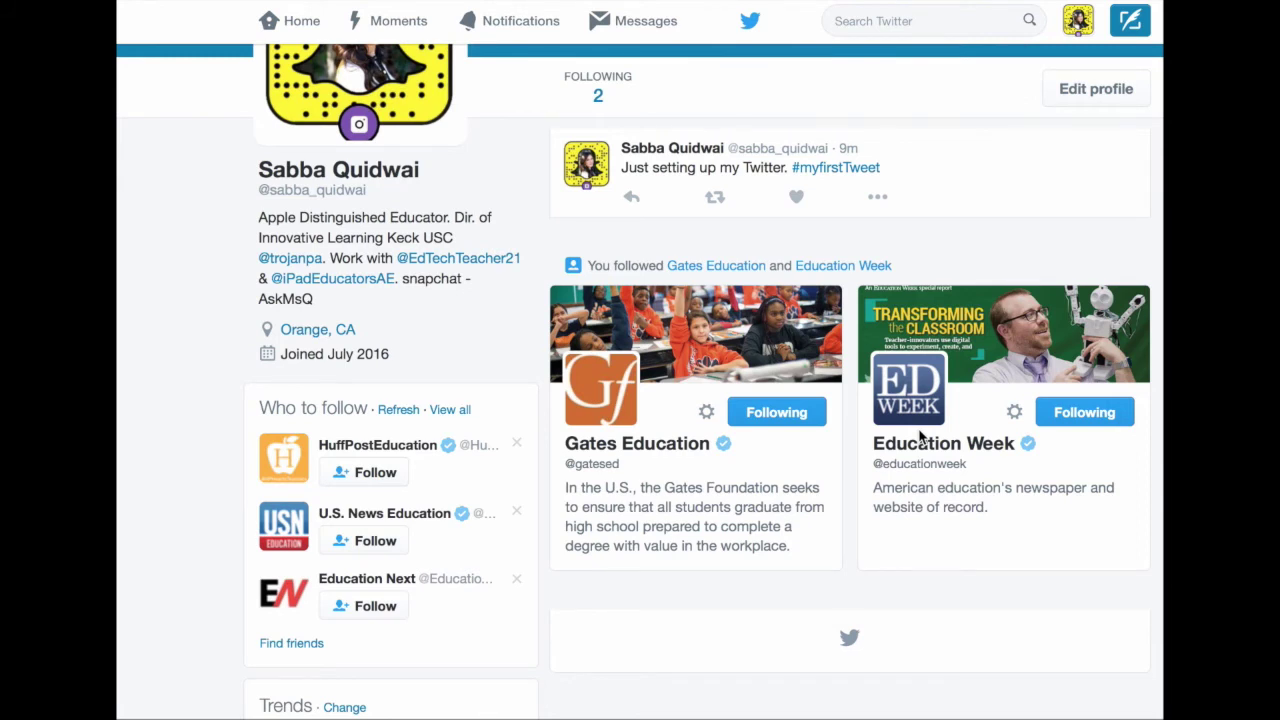
{"action": "scroll", "coordinate": [919, 436], "scroll_direction": "up", "scroll_amount": 3}
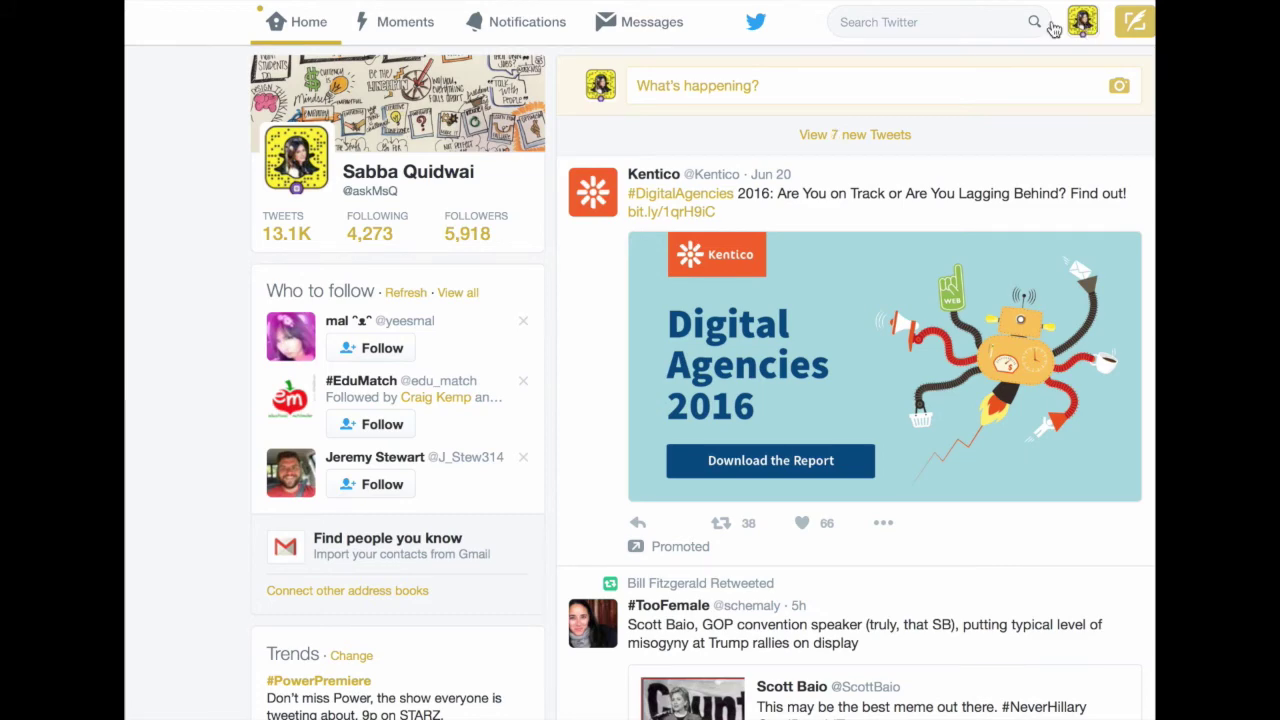
Open the established account's profile and look through its pinned Tweet, retweets, Tweet activity and Who to follow suggestions
{"action": "left_click", "coordinate": [385, 178]}
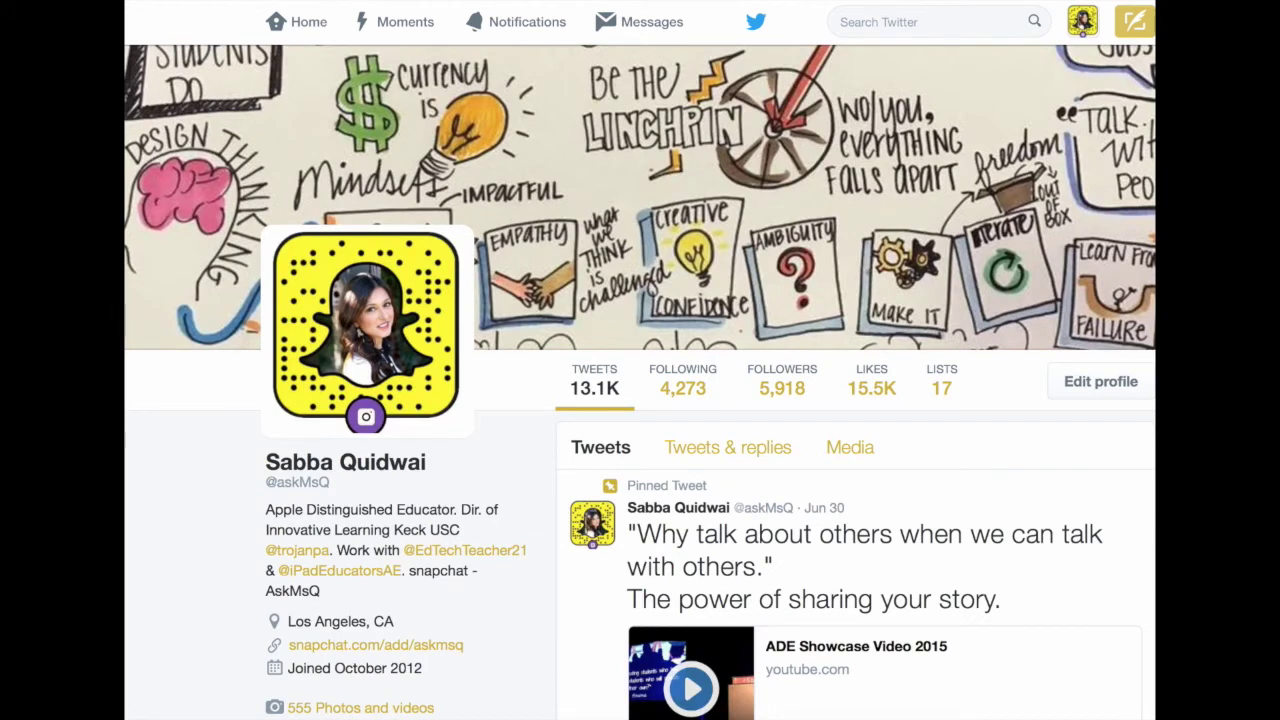
{"action": "scroll", "coordinate": [1090, 553], "scroll_direction": "down", "scroll_amount": 3}
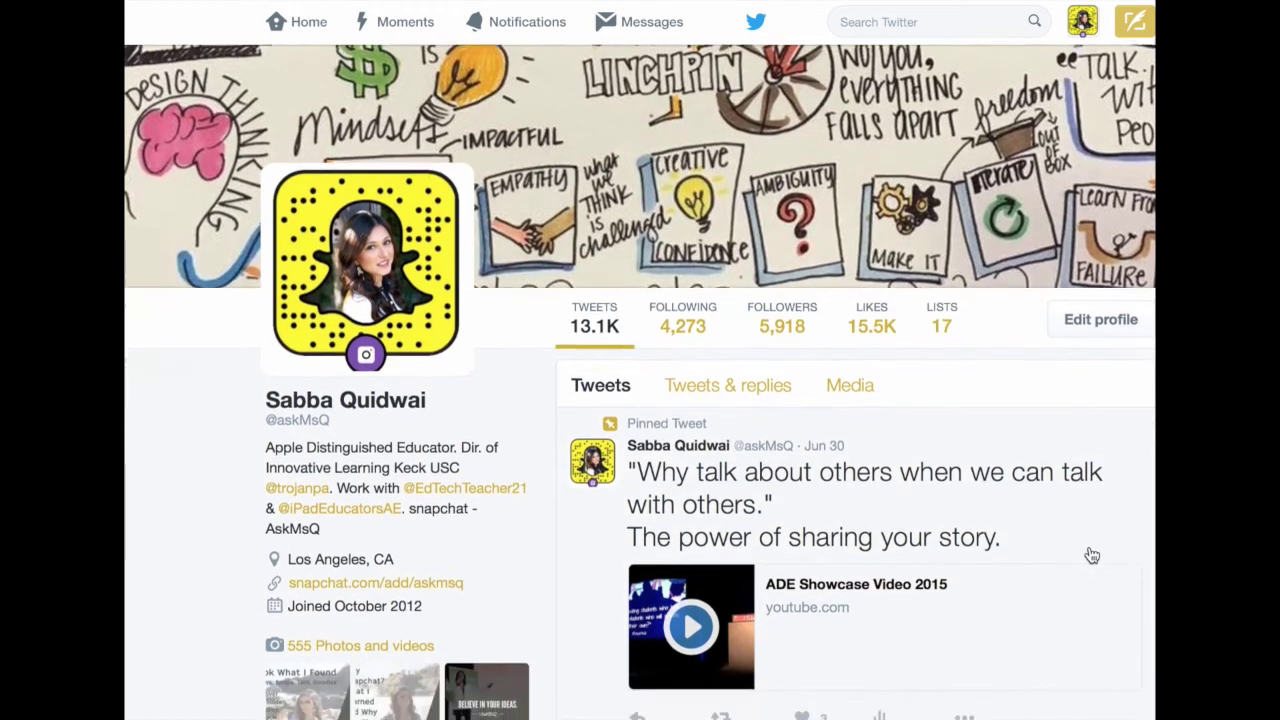
{"action": "scroll", "coordinate": [1092, 555], "scroll_direction": "down", "scroll_amount": 4}
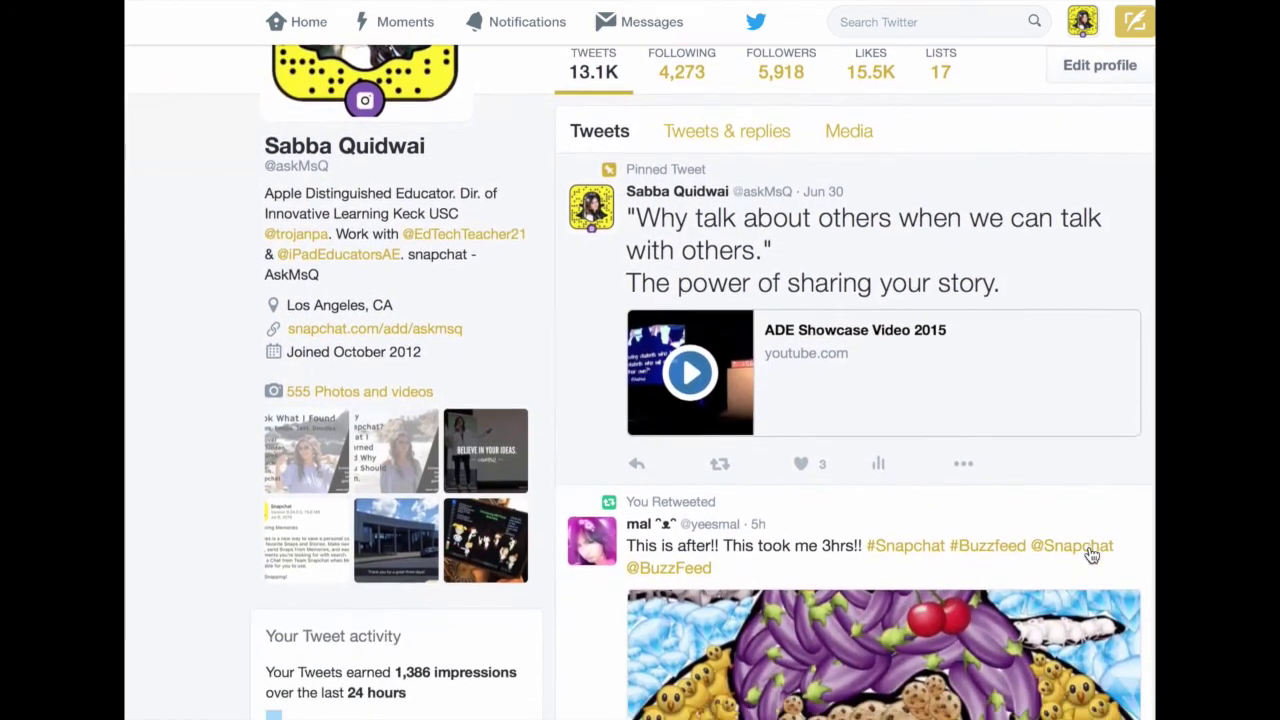
{"action": "scroll", "coordinate": [1090, 553], "scroll_direction": "up", "scroll_amount": 1}
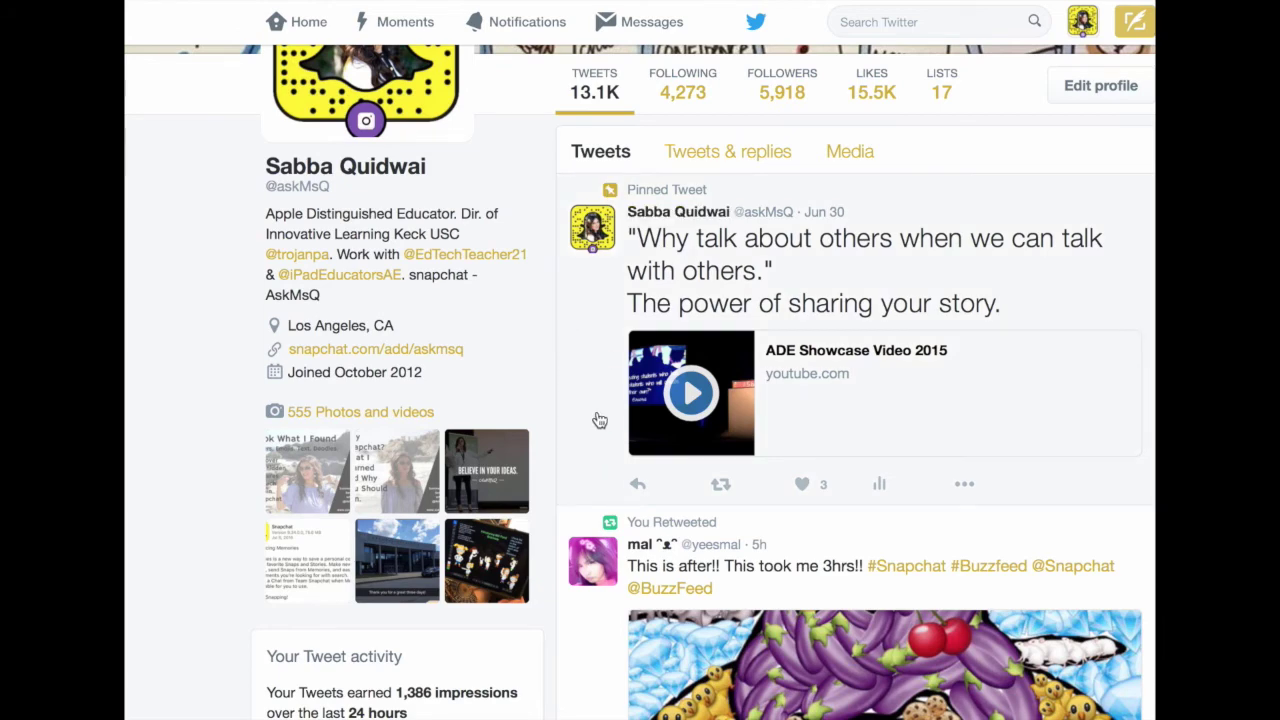
{"action": "scroll", "coordinate": [590, 630], "scroll_direction": "down", "scroll_amount": 1}
{"action": "scroll", "coordinate": [590, 638], "scroll_direction": "down", "scroll_amount": 5}
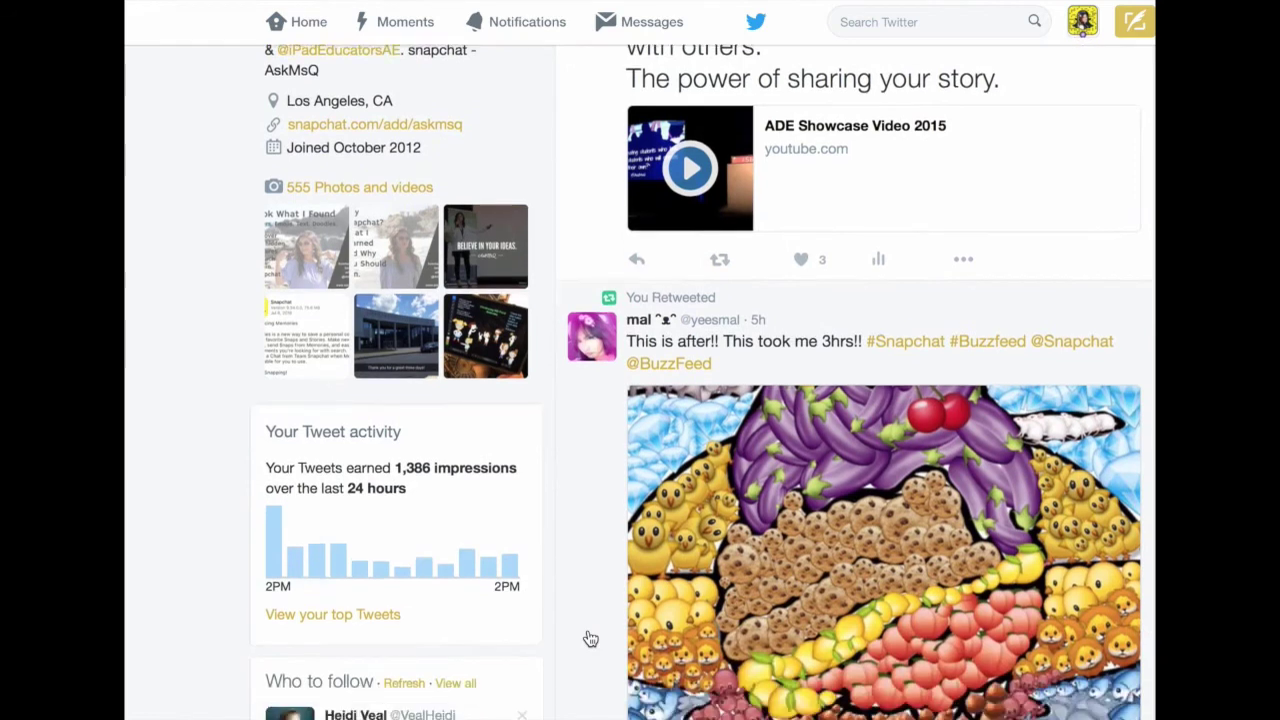
{"action": "scroll", "coordinate": [590, 638], "scroll_direction": "down", "scroll_amount": 2}
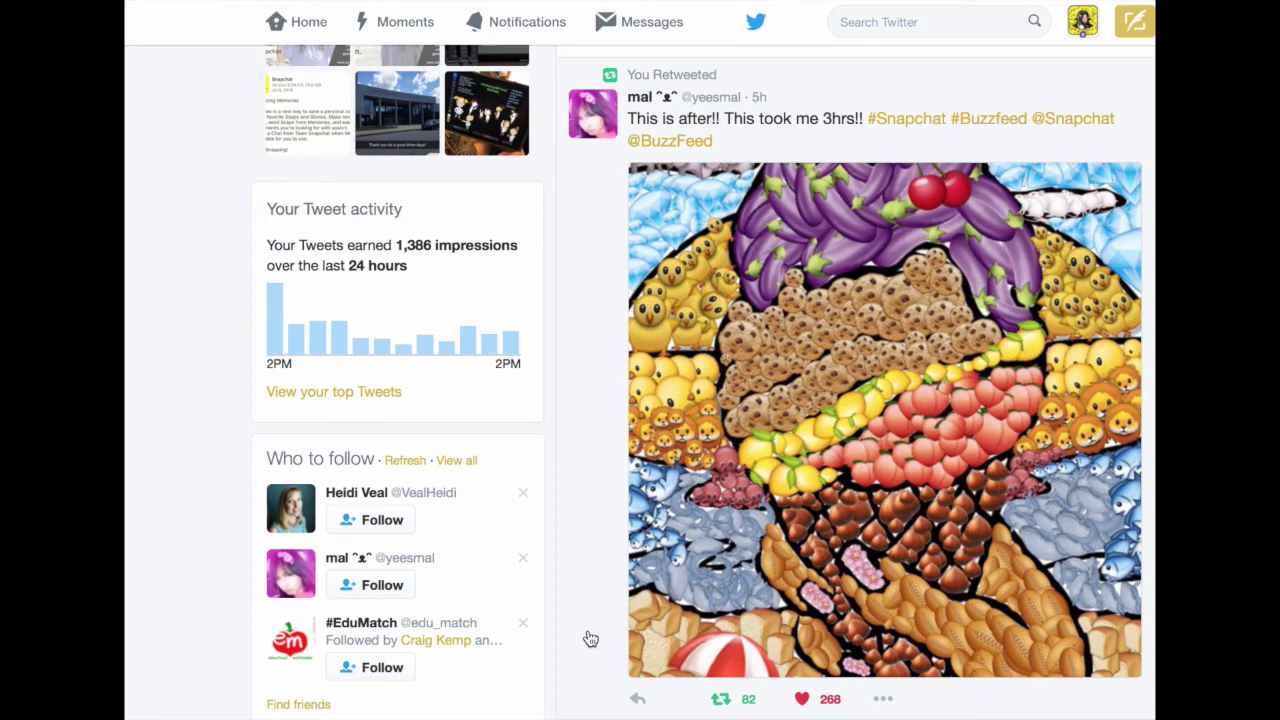
Show the profile's Tweets & replies and look through the retweeted posts
{"action": "scroll", "coordinate": [590, 638], "scroll_direction": "up", "scroll_amount": 6}
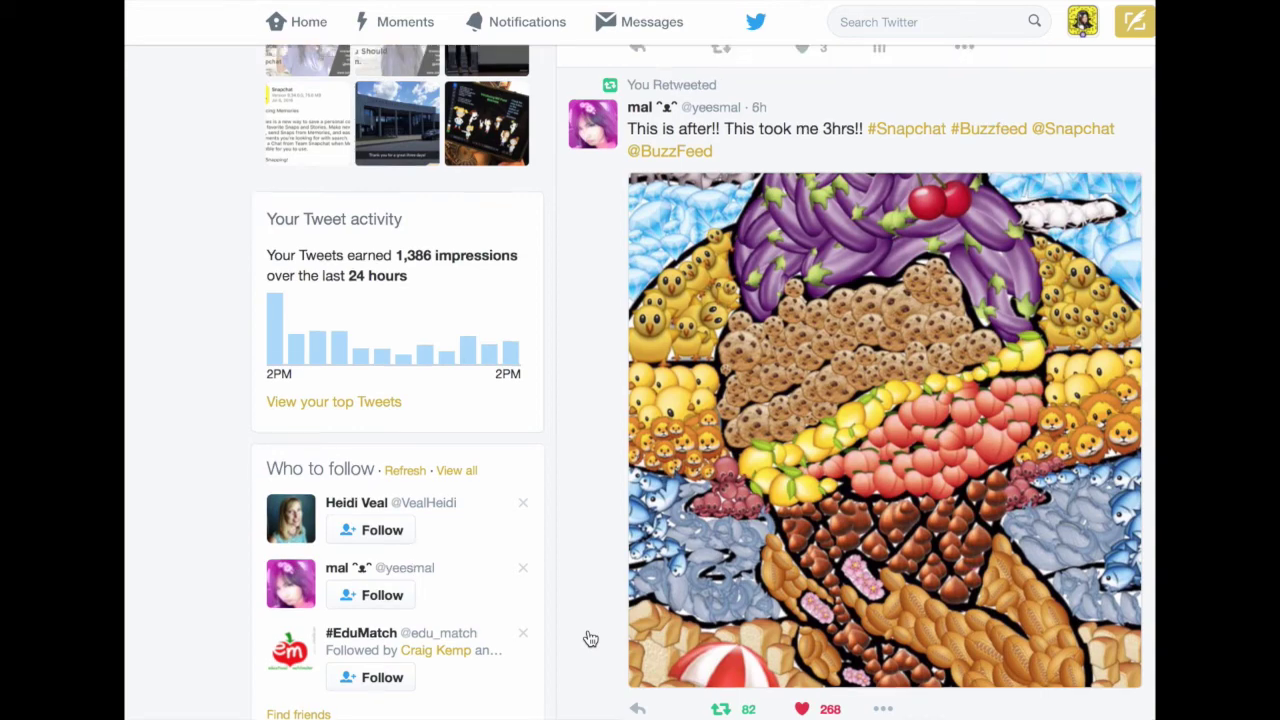
{"action": "scroll", "coordinate": [590, 638], "scroll_direction": "up", "scroll_amount": 2}
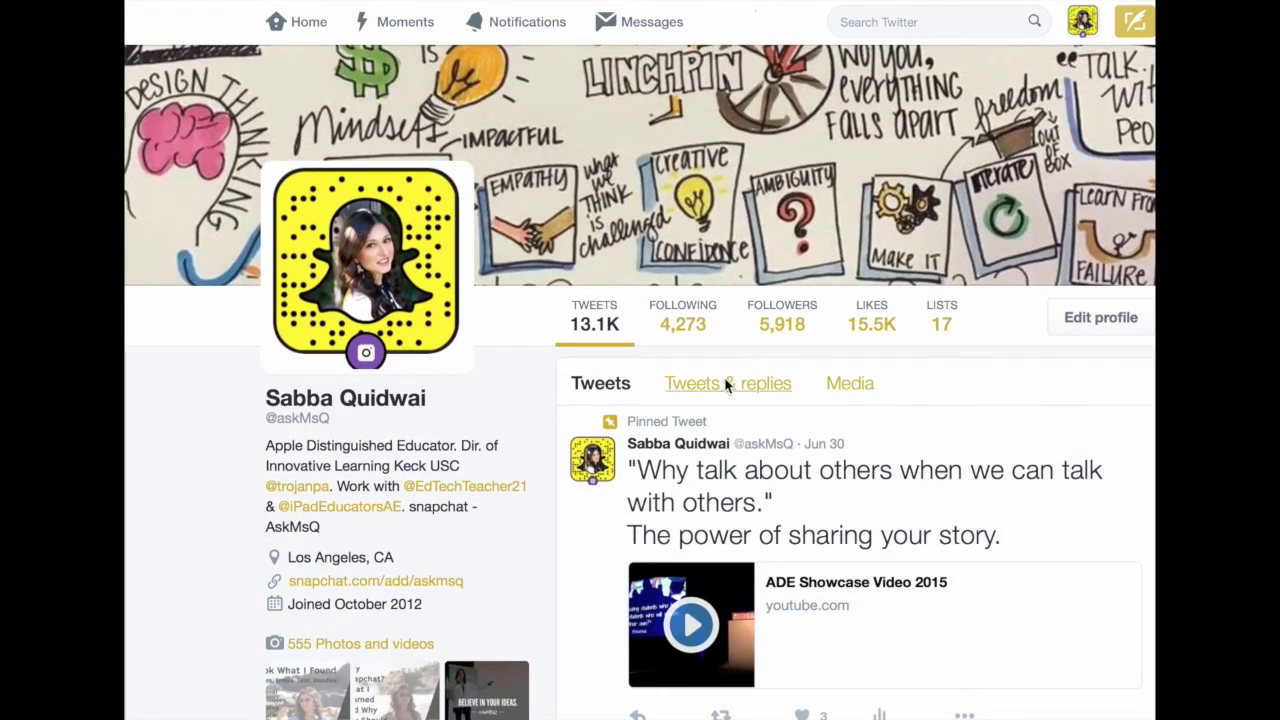
{"action": "left_click", "coordinate": [727, 385]}
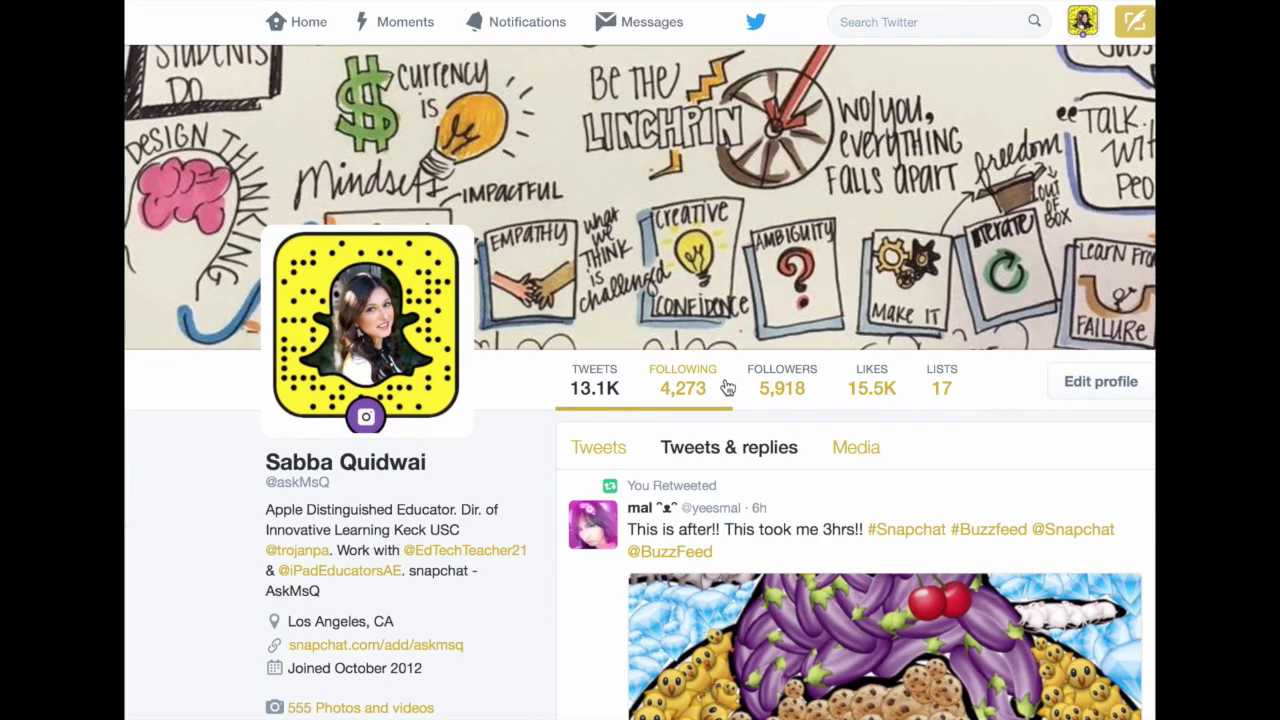
{"action": "scroll", "coordinate": [727, 388], "scroll_direction": "down", "scroll_amount": 5}
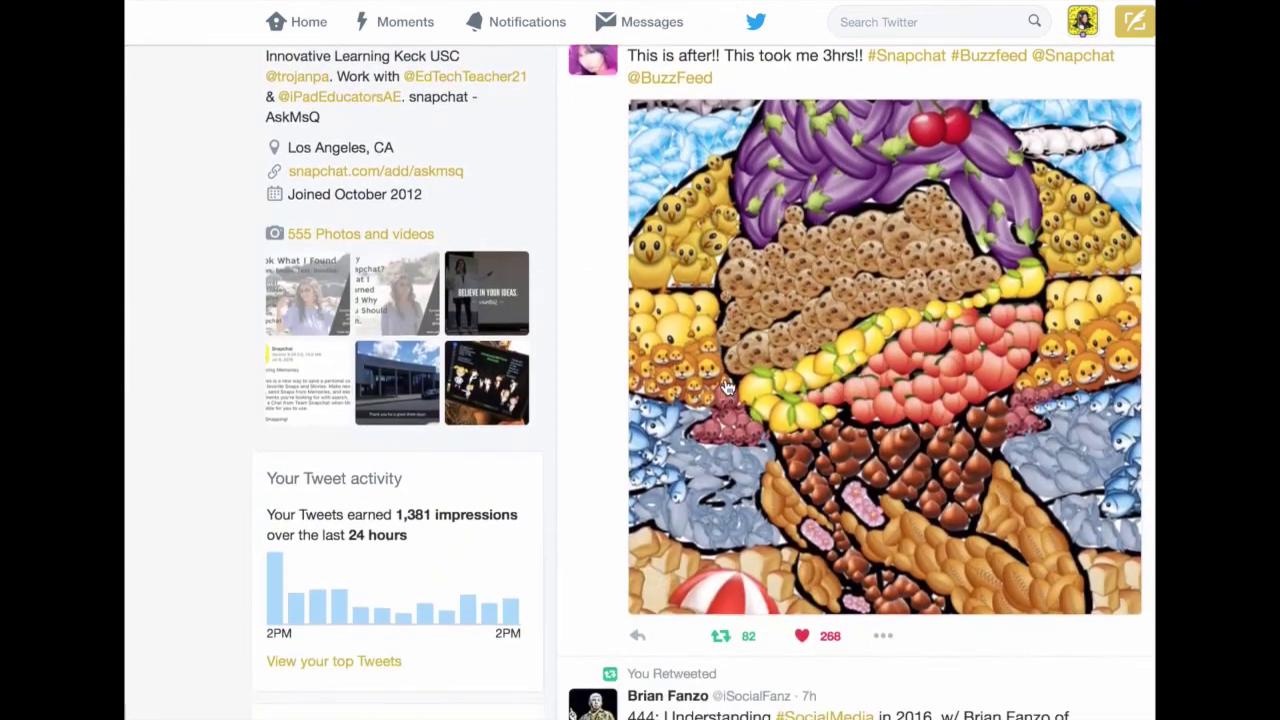
{"action": "scroll", "coordinate": [727, 388], "scroll_direction": "down", "scroll_amount": 4}
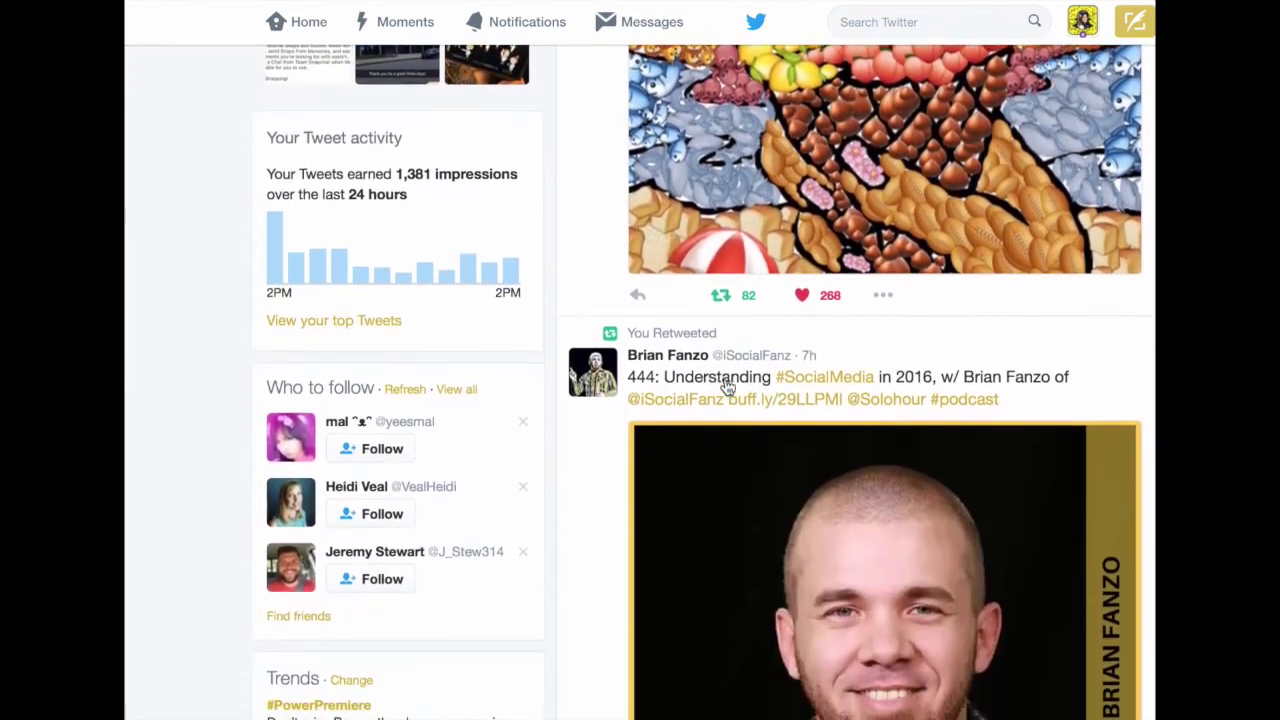
{"action": "scroll", "coordinate": [727, 388], "scroll_direction": "down", "scroll_amount": 6}
Show the profile's Media posts and look through the Tweets containing images and videos
{"action": "scroll", "coordinate": [727, 388], "scroll_direction": "up", "scroll_amount": 10}
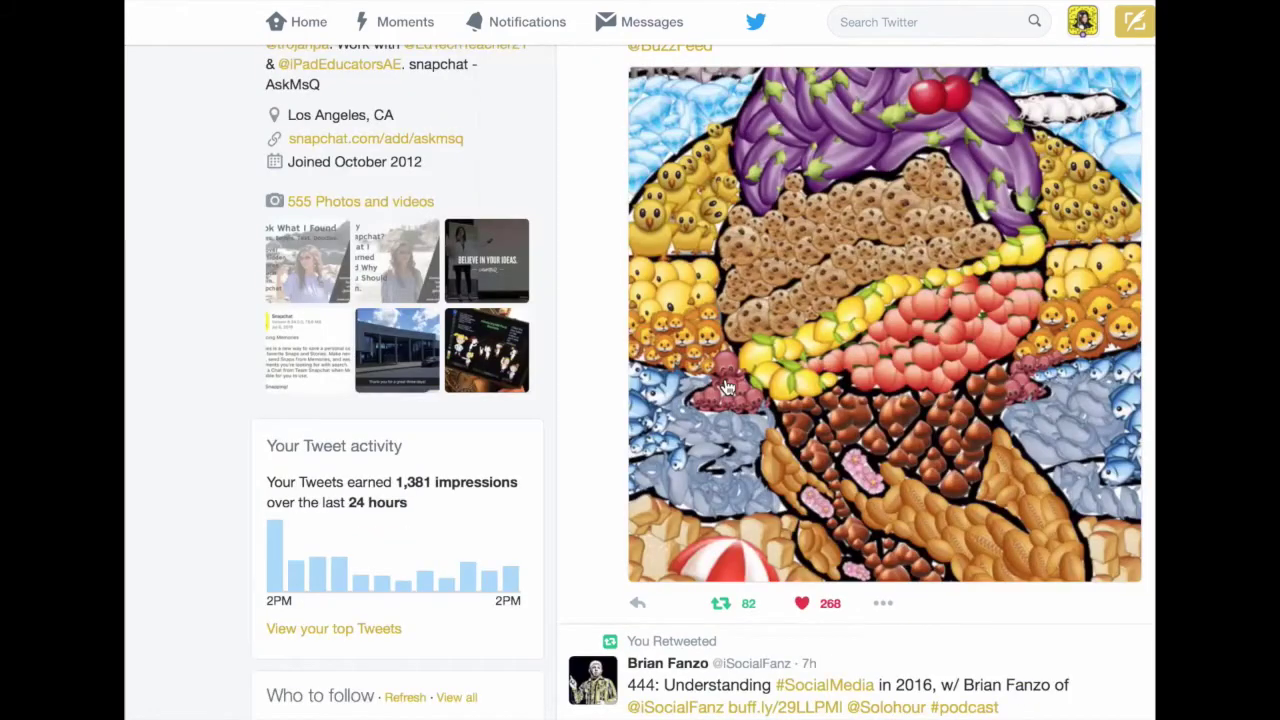
{"action": "scroll", "coordinate": [727, 388], "scroll_direction": "up", "scroll_amount": 6}
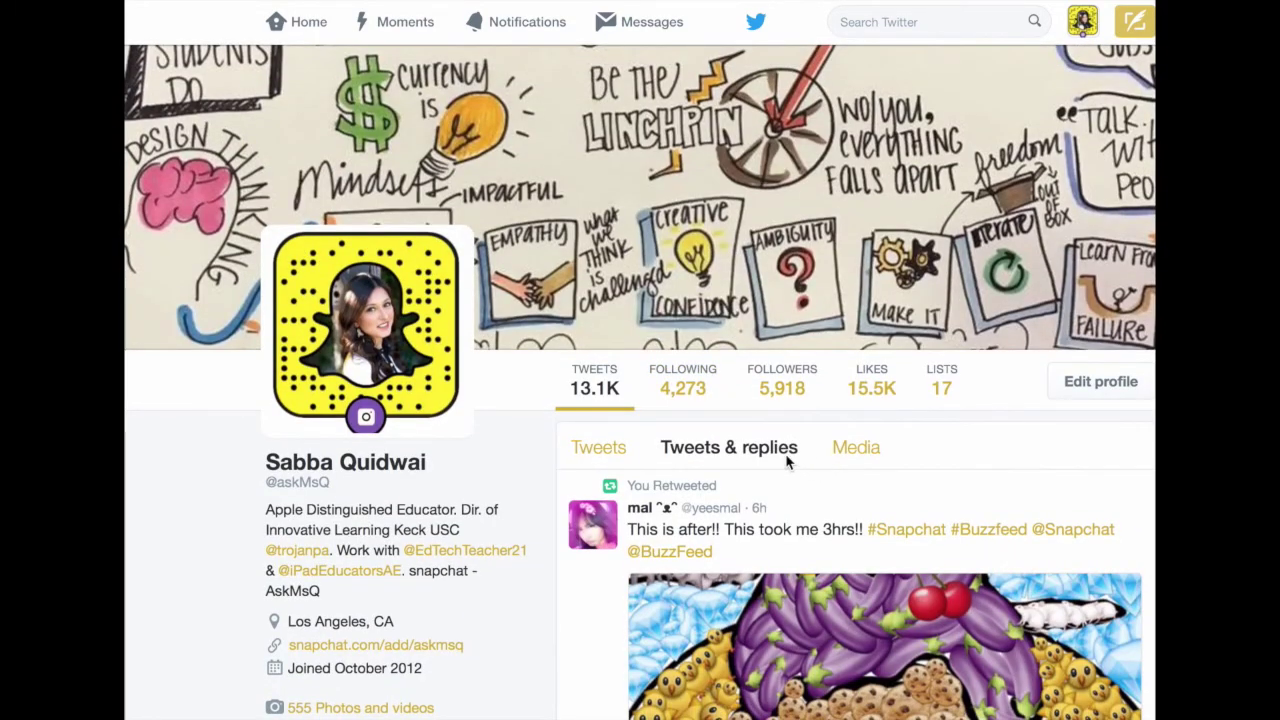
{"action": "left_click", "coordinate": [857, 449]}
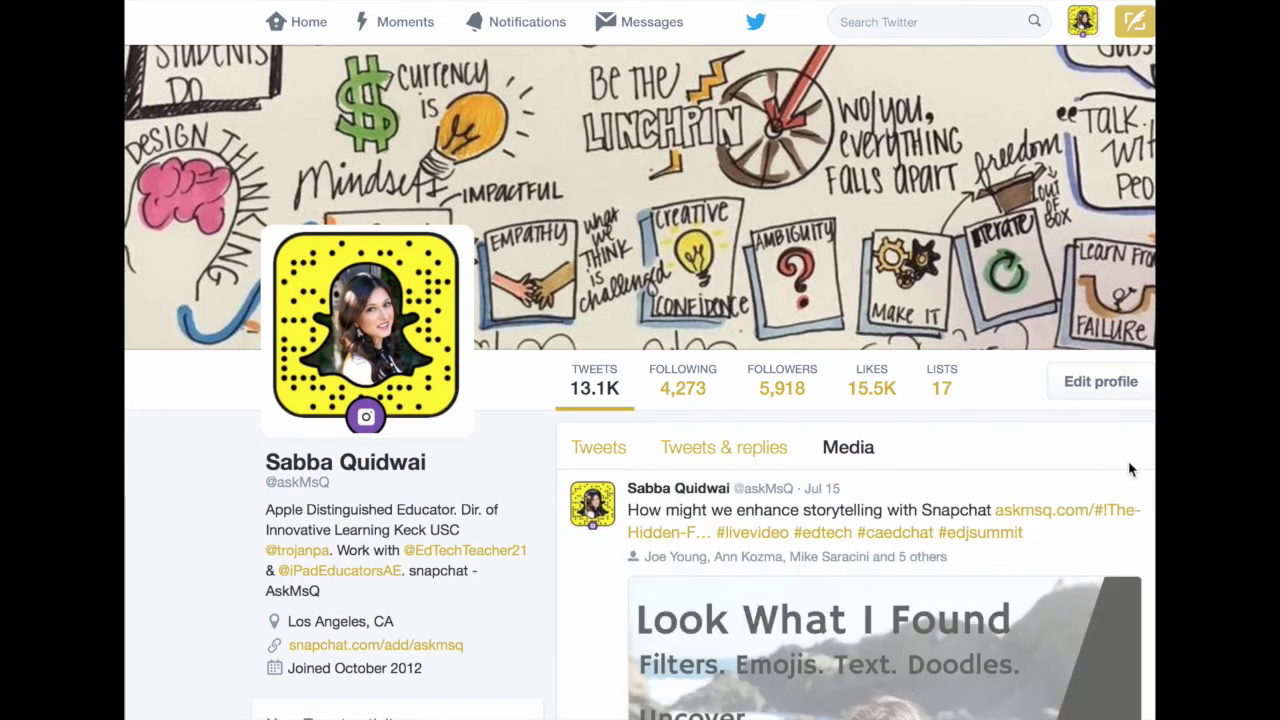
{"action": "scroll", "coordinate": [1130, 470], "scroll_direction": "down", "scroll_amount": 5}
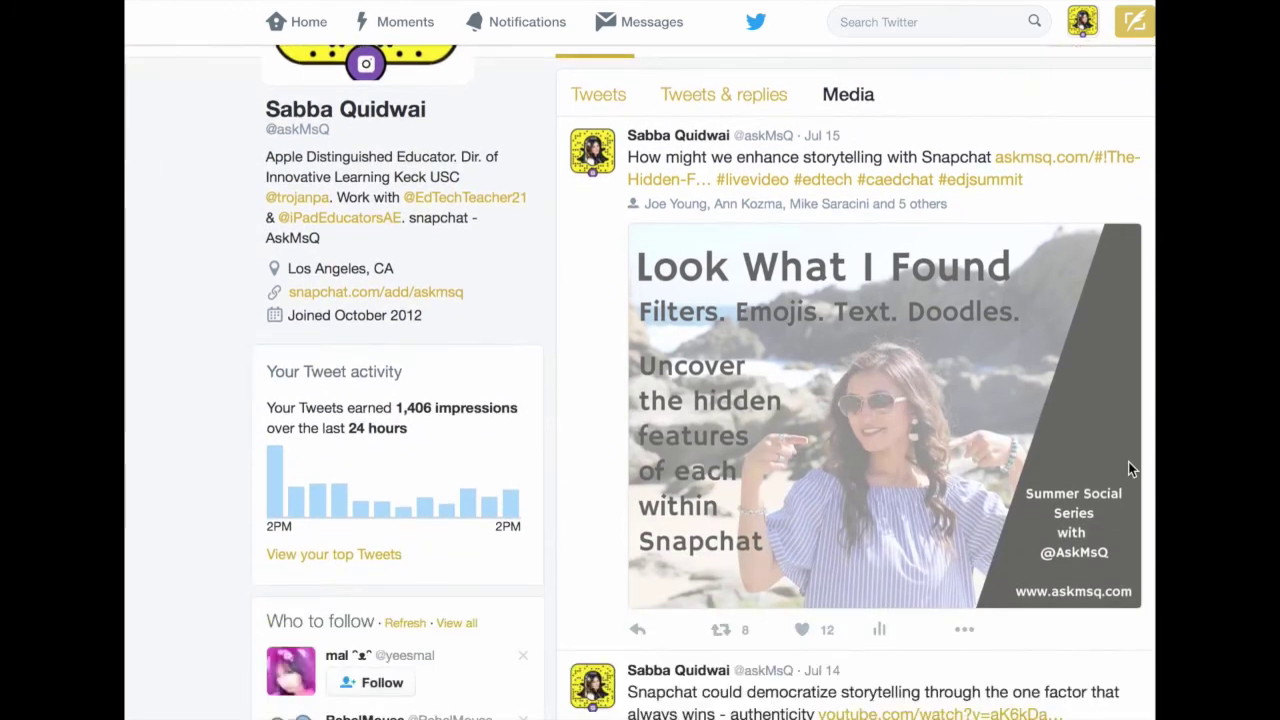
{"action": "scroll", "coordinate": [1130, 470], "scroll_direction": "down", "scroll_amount": 6}
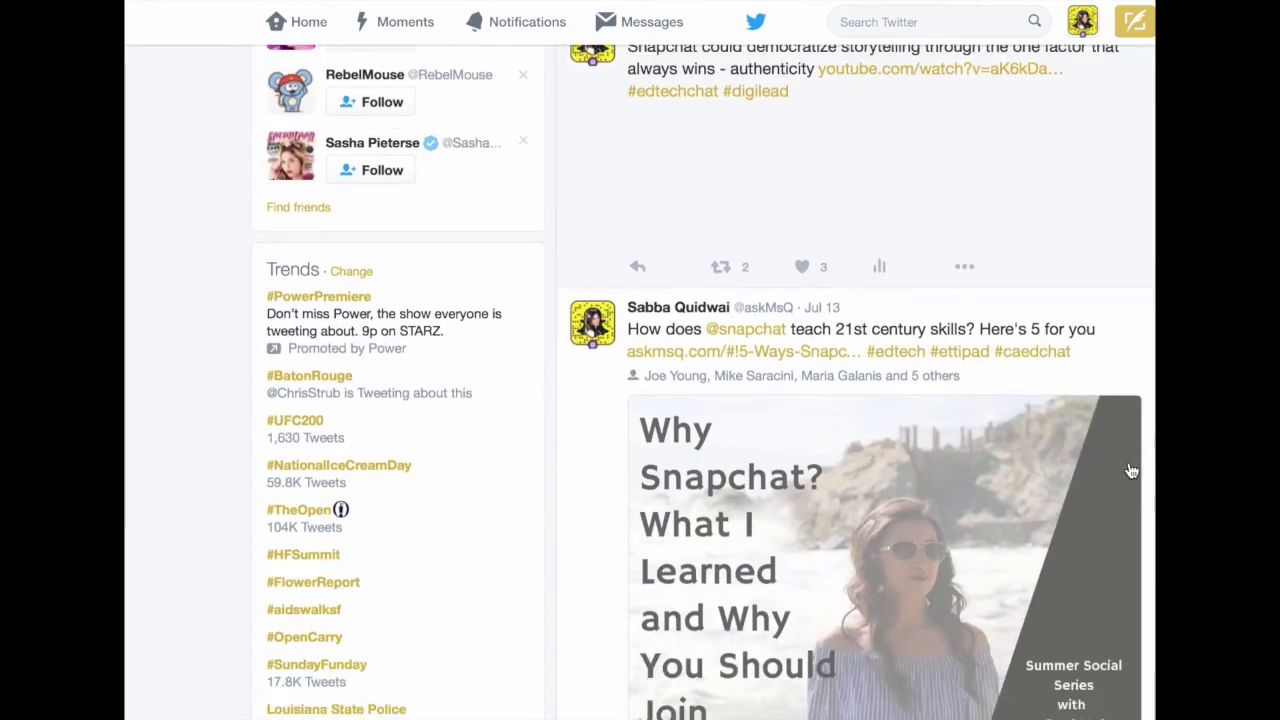
{"action": "scroll", "coordinate": [1130, 470], "scroll_direction": "down", "scroll_amount": 6}
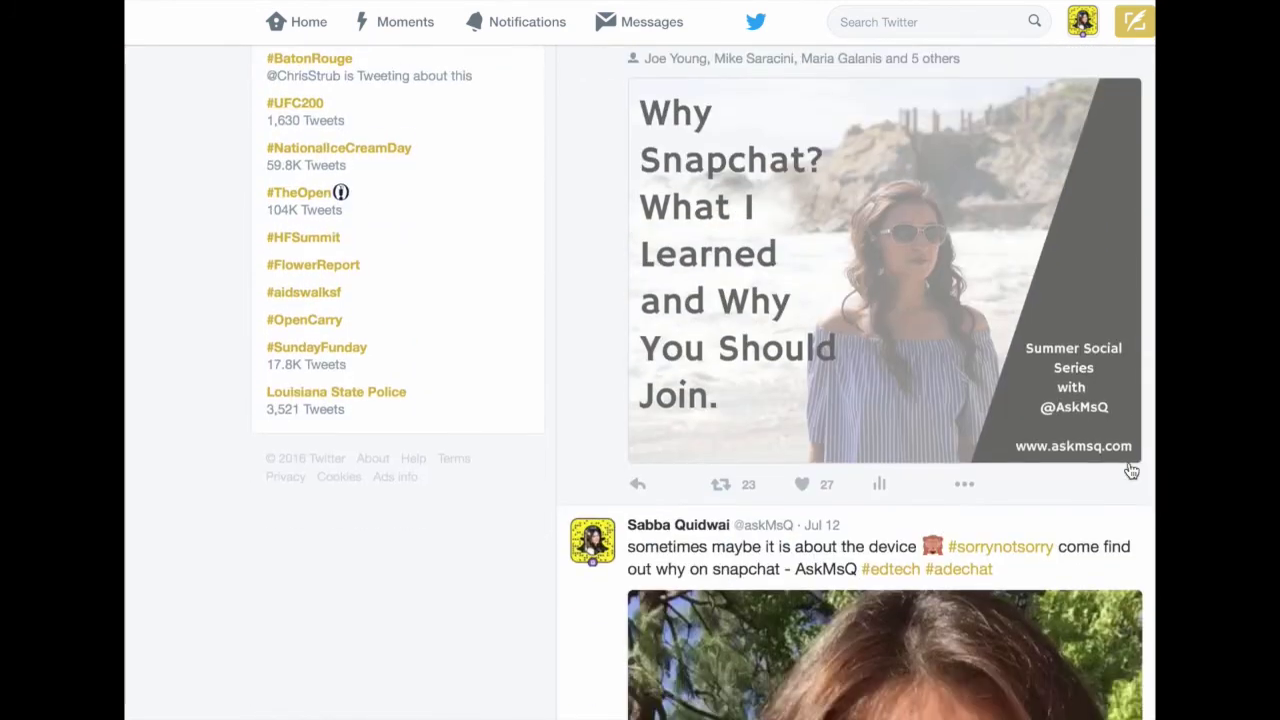
{"action": "scroll", "coordinate": [1130, 470], "scroll_direction": "down", "scroll_amount": 5}
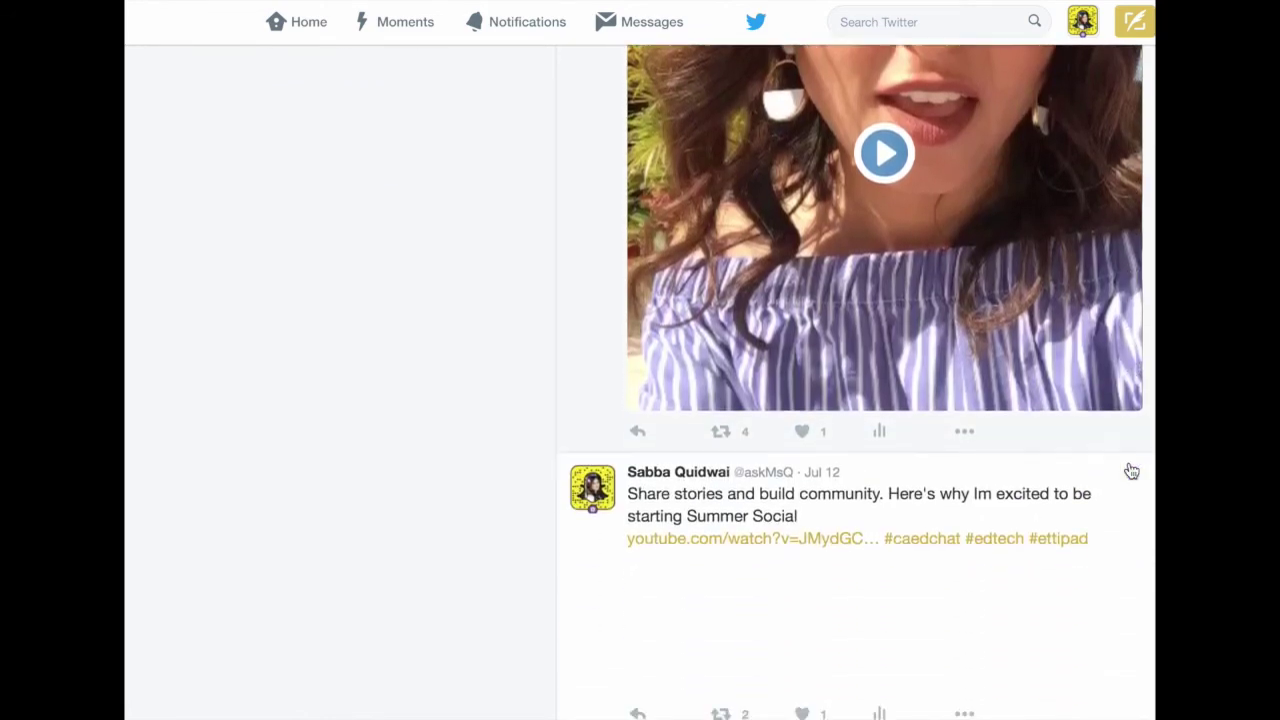
{"action": "scroll", "coordinate": [1131, 471], "scroll_direction": "down", "scroll_amount": 4}
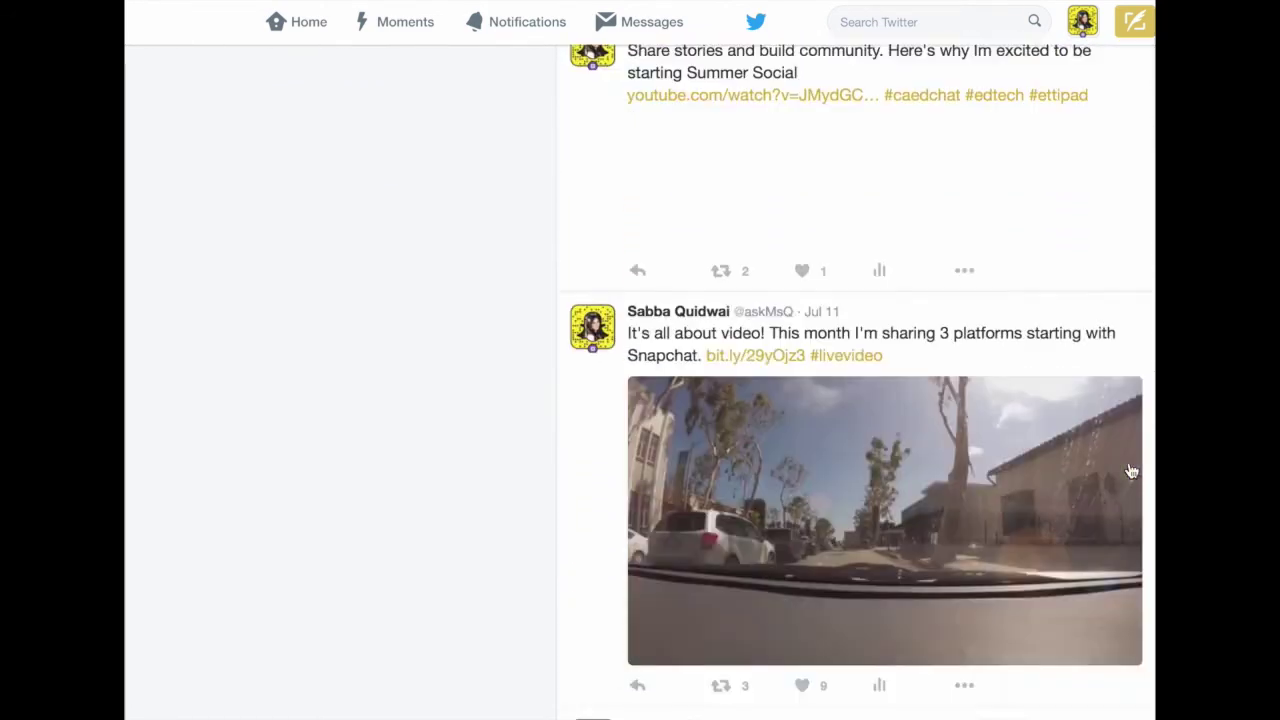
{"action": "scroll", "coordinate": [1131, 471], "scroll_direction": "up", "scroll_amount": 1}
{"action": "scroll", "coordinate": [1131, 471], "scroll_direction": "down", "scroll_amount": 4}
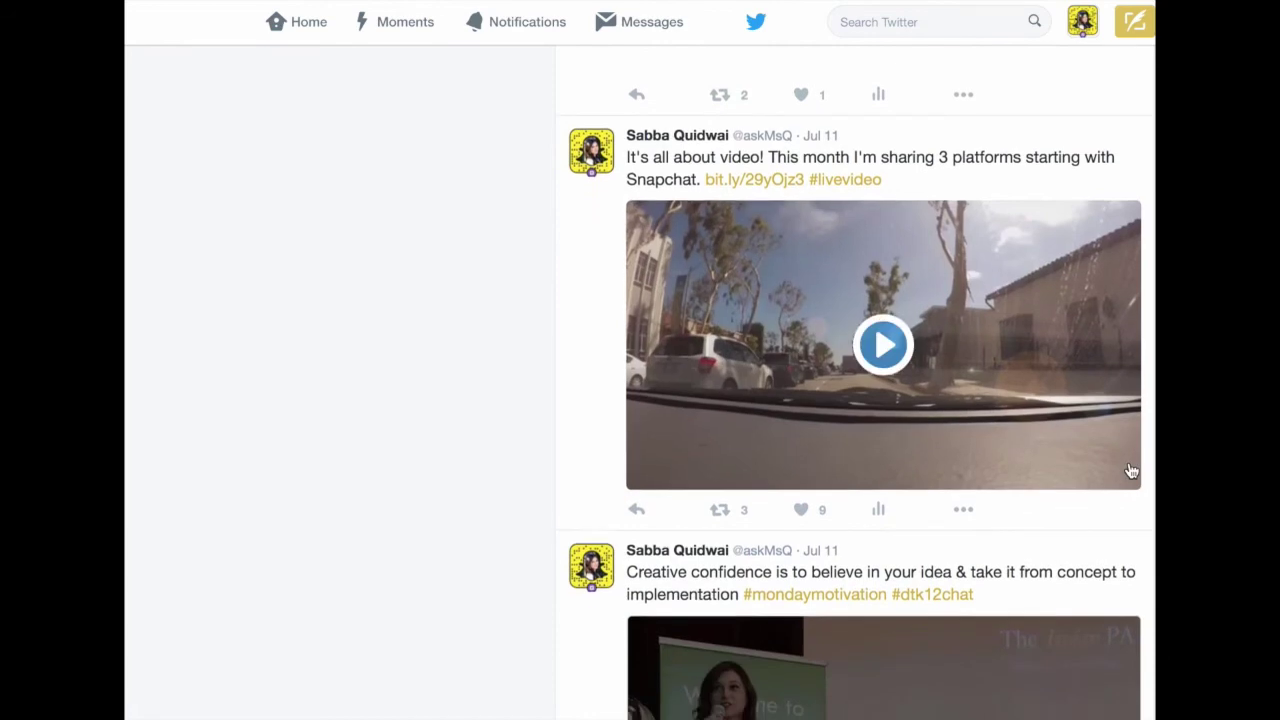
{"action": "scroll", "coordinate": [1131, 471], "scroll_direction": "down", "scroll_amount": 2}
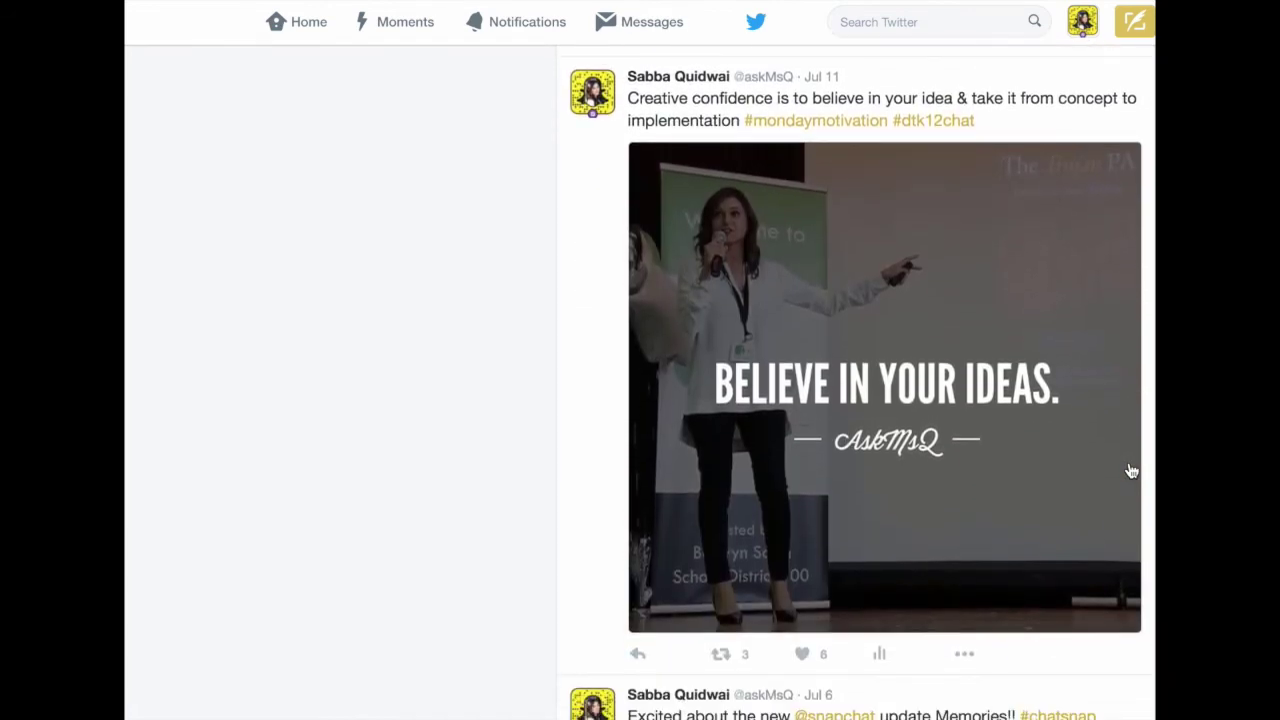
{"action": "scroll", "coordinate": [1131, 471], "scroll_direction": "up", "scroll_amount": 4}
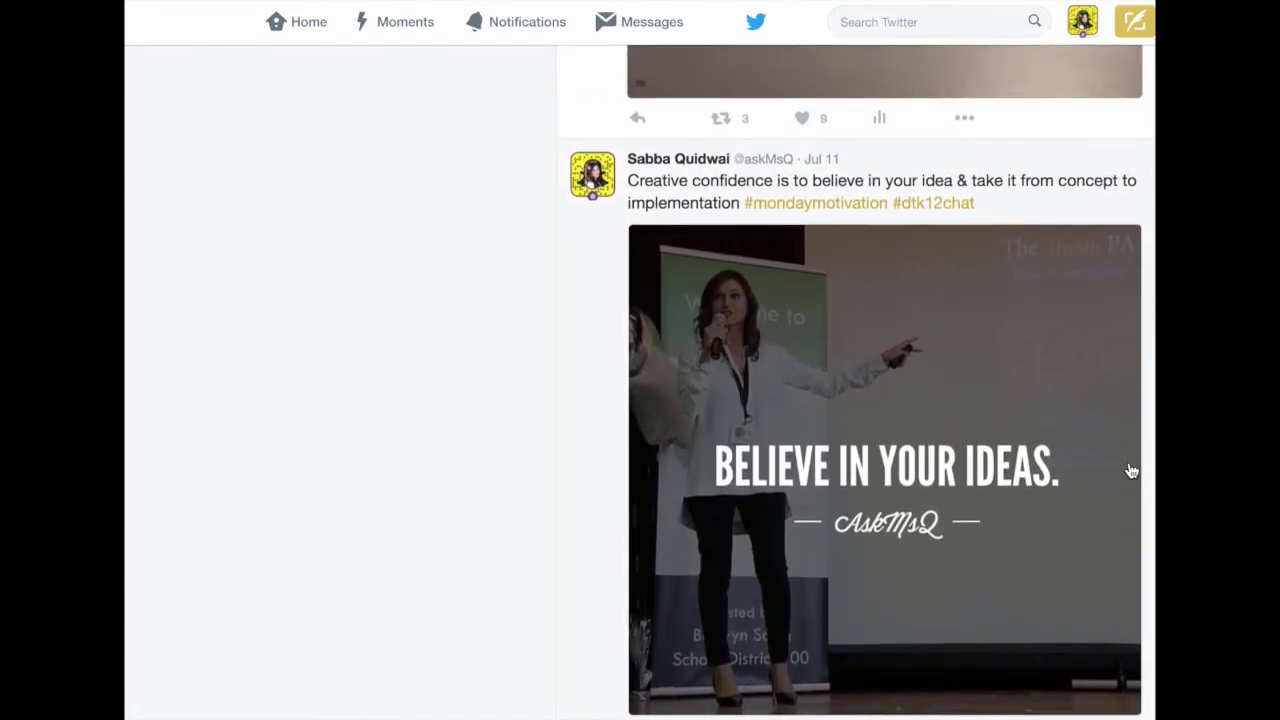
Go back to the profile's pinned Tweet and examine its retweet, like, Tweet activity and more options
{"action": "scroll", "coordinate": [1131, 471], "scroll_direction": "up", "scroll_amount": 10}
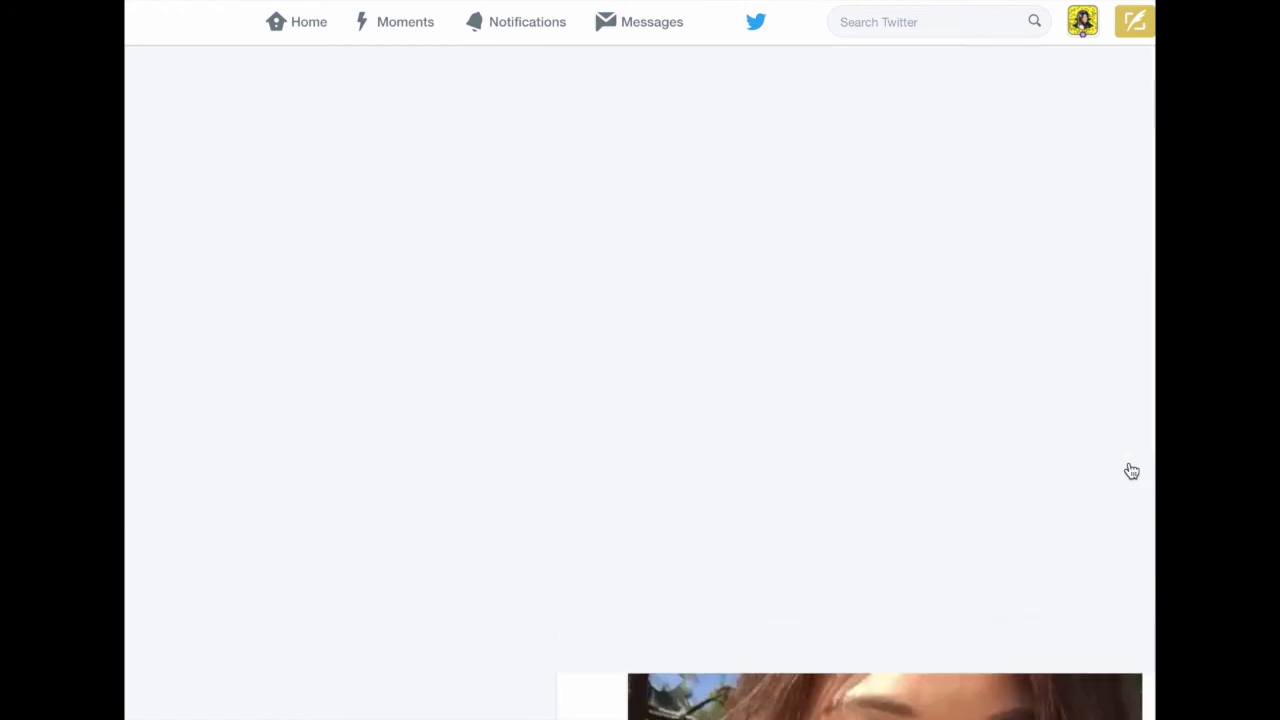
{"action": "scroll", "coordinate": [1131, 471], "scroll_direction": "up", "scroll_amount": 15}
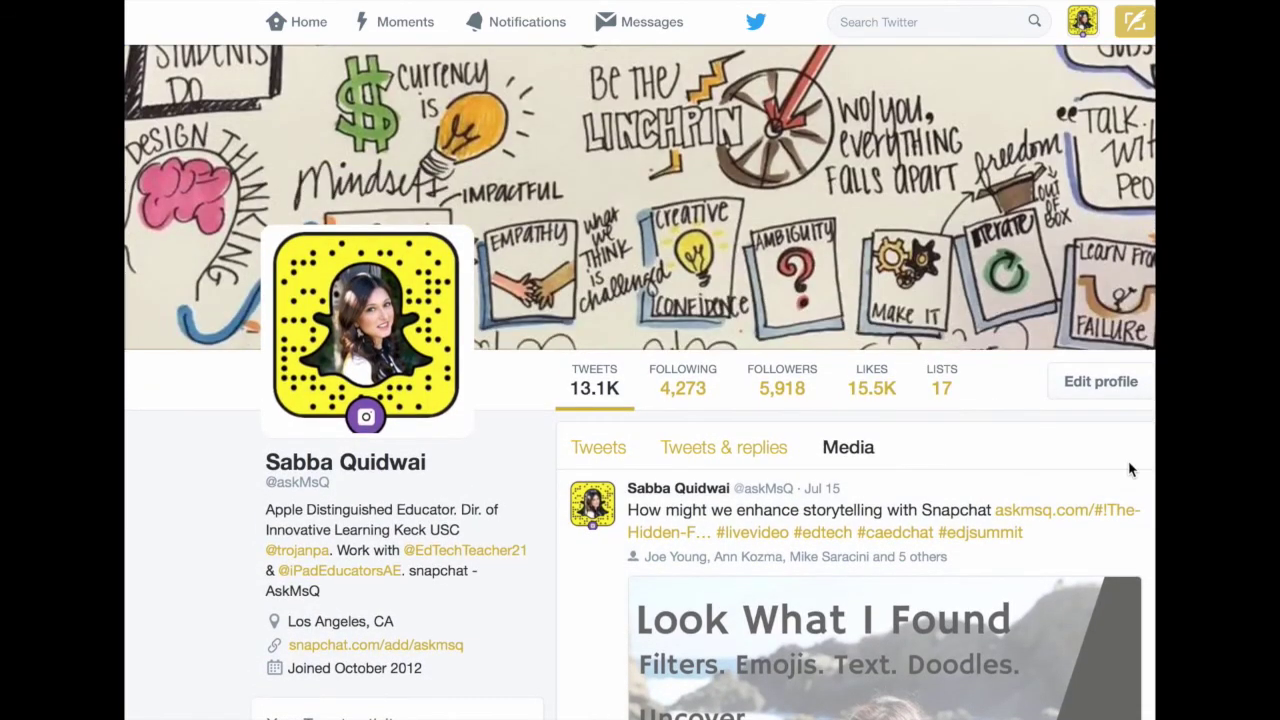
{"action": "scroll", "coordinate": [1138, 557], "scroll_direction": "down", "scroll_amount": 4}
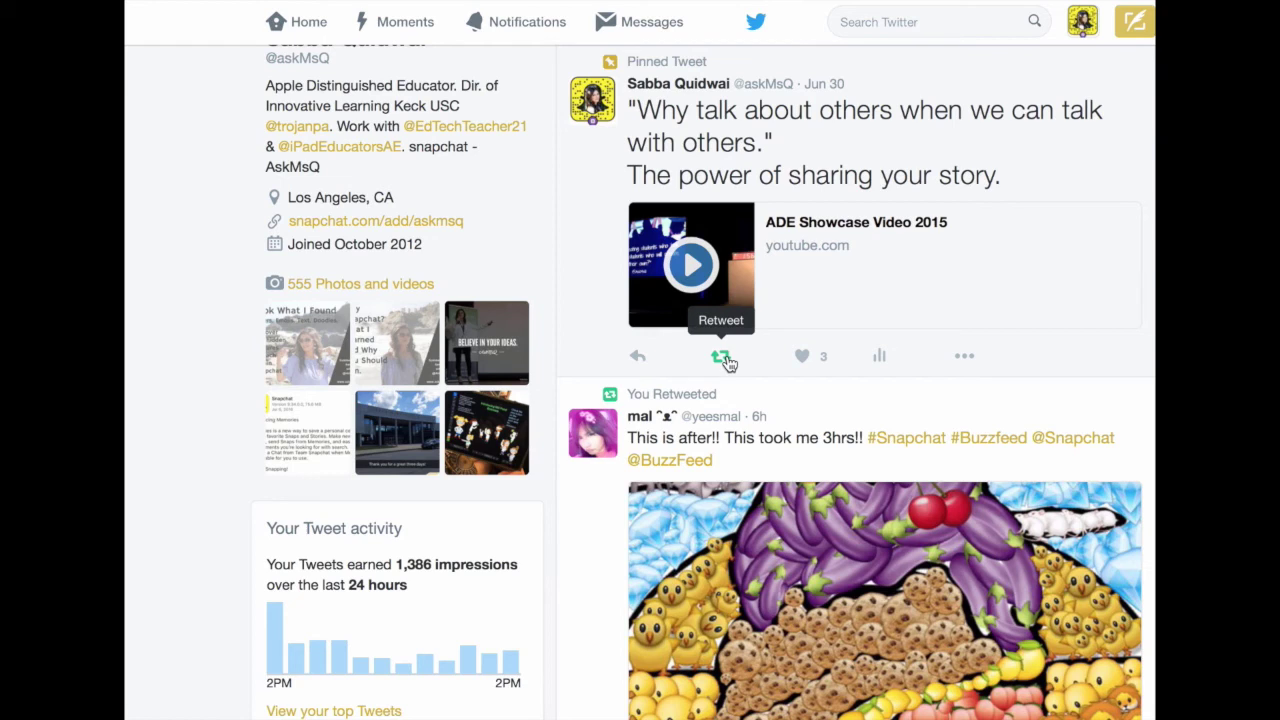
{"action": "left_click", "coordinate": [810, 362]}
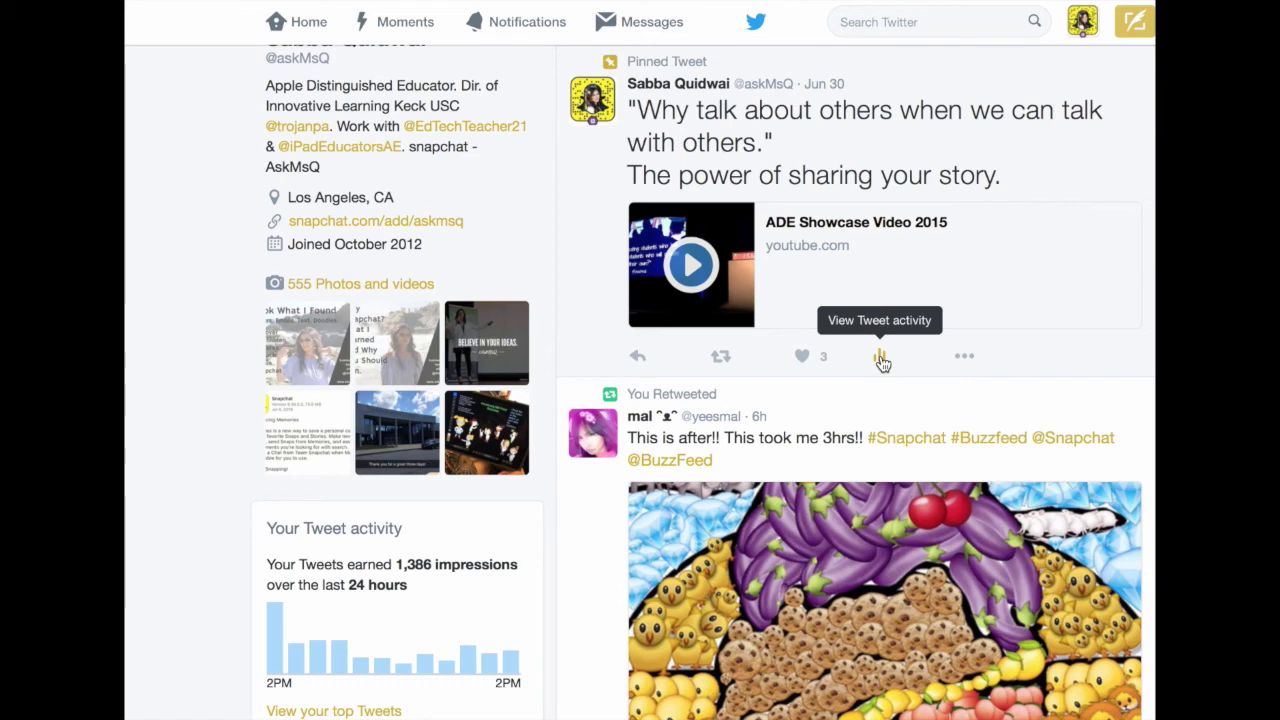
{"action": "left_click", "coordinate": [966, 359]}
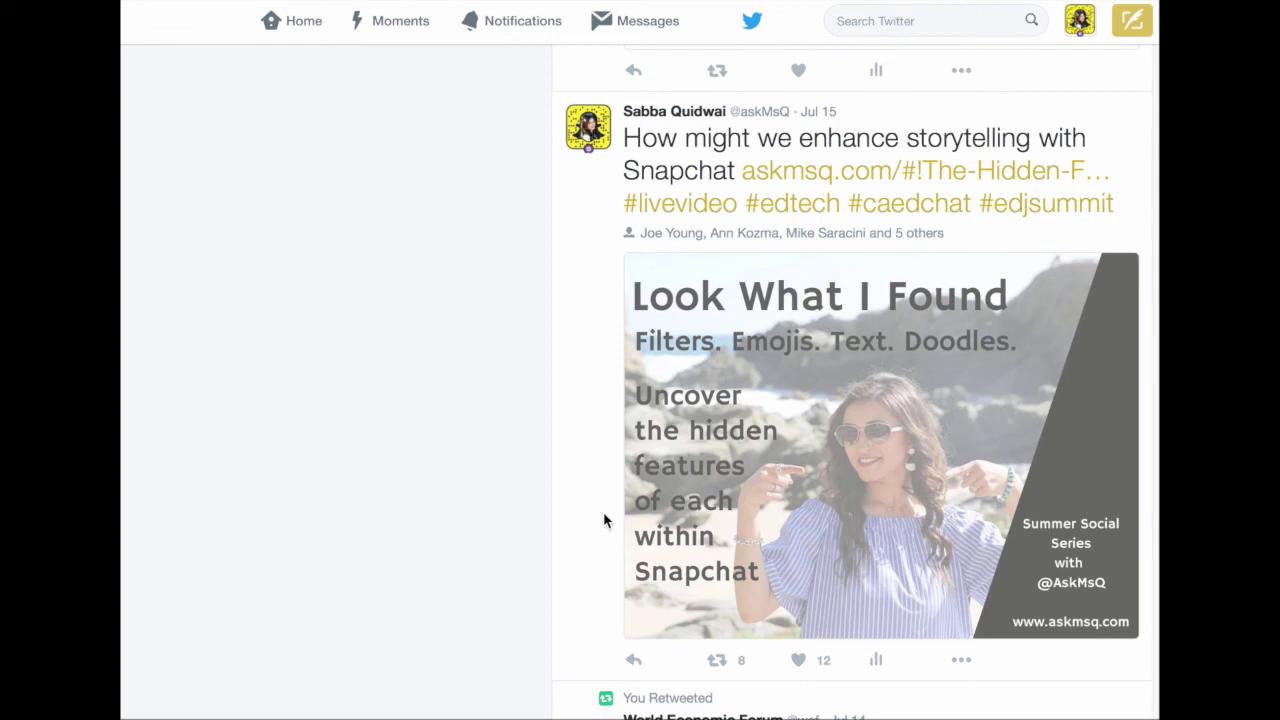
Compose a new Tweet "How might we enhance storytelling with Snapchat" with the "Look What I Found" photo, tagging iPad Educators in it
{"action": "left_click", "coordinate": [1135, 24]}
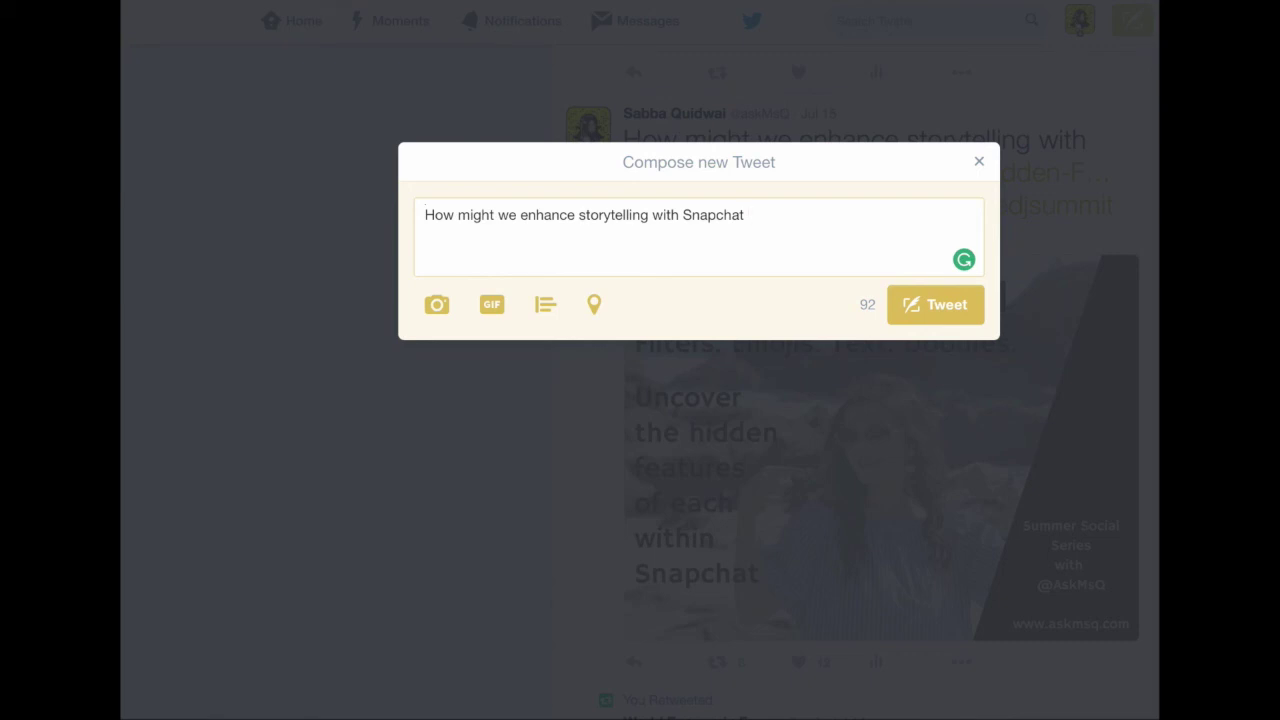
{"action": "left_click", "coordinate": [440, 313]}
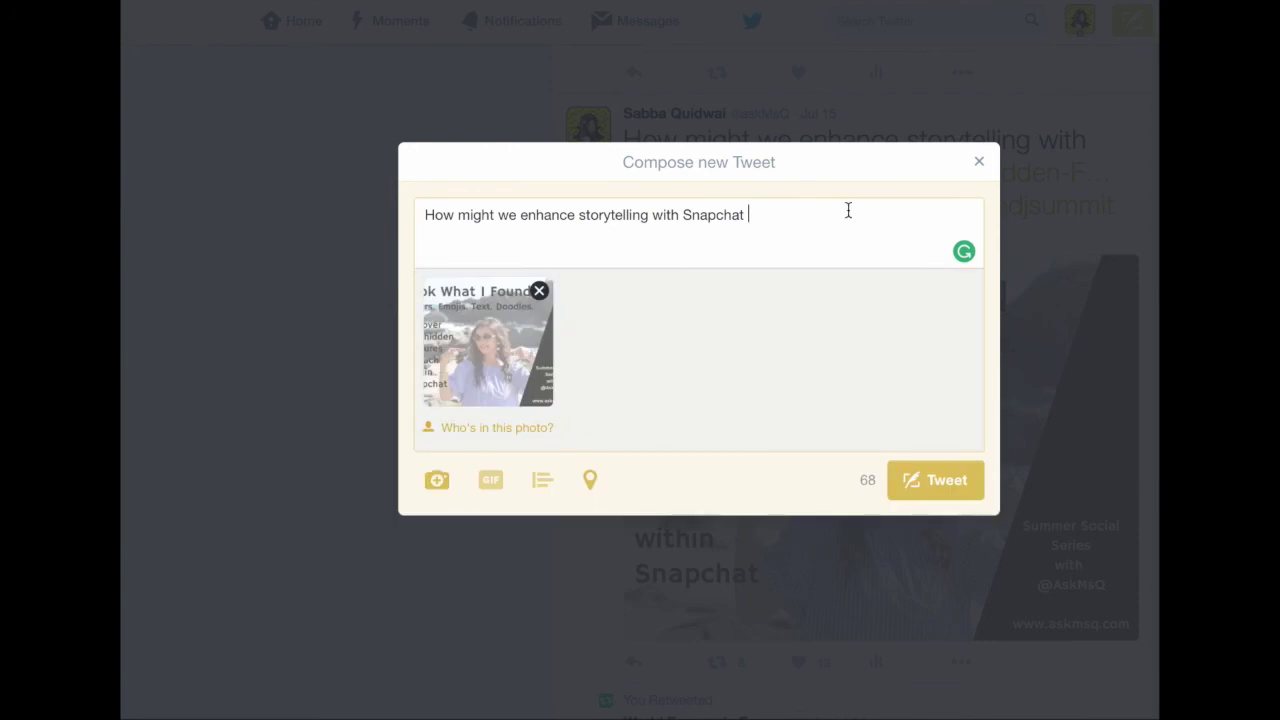
{"action": "left_click", "coordinate": [497, 432]}
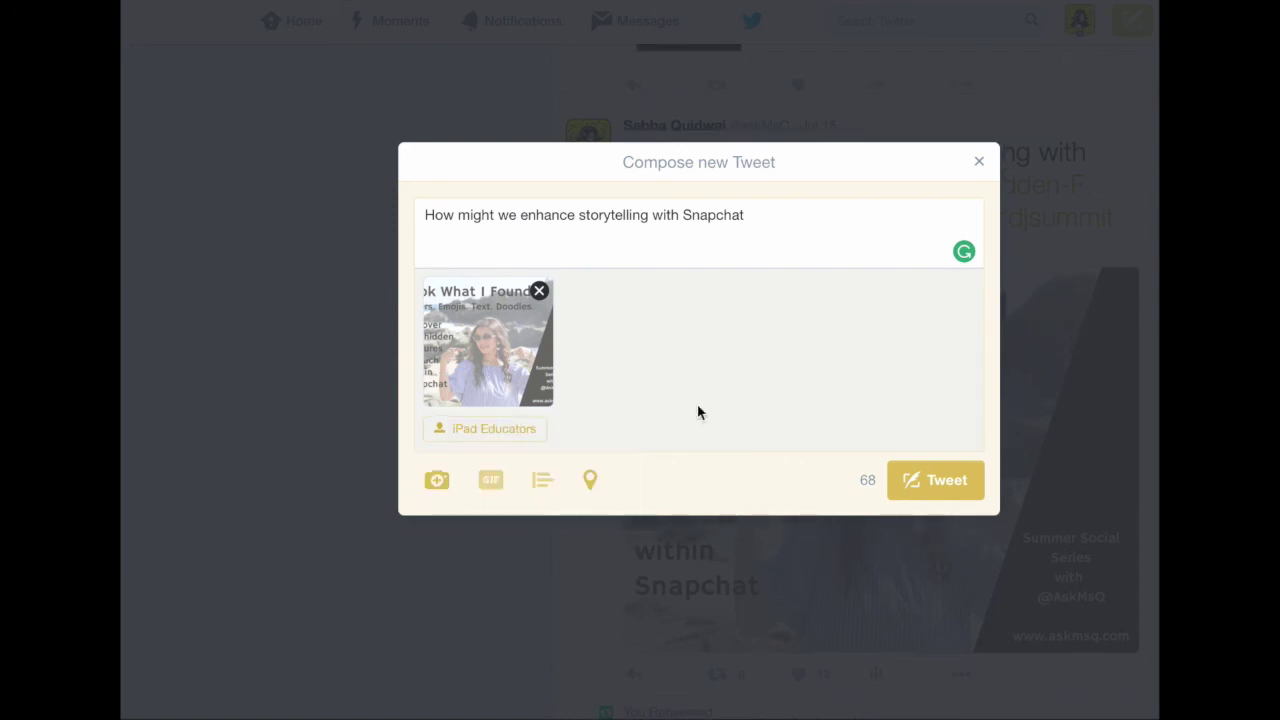
Add the hashtags #edtech and #caedchat at the end of the Tweet text
{"action": "left_click", "coordinate": [768, 220]}
{"action": "type", "text": "#edtec"}
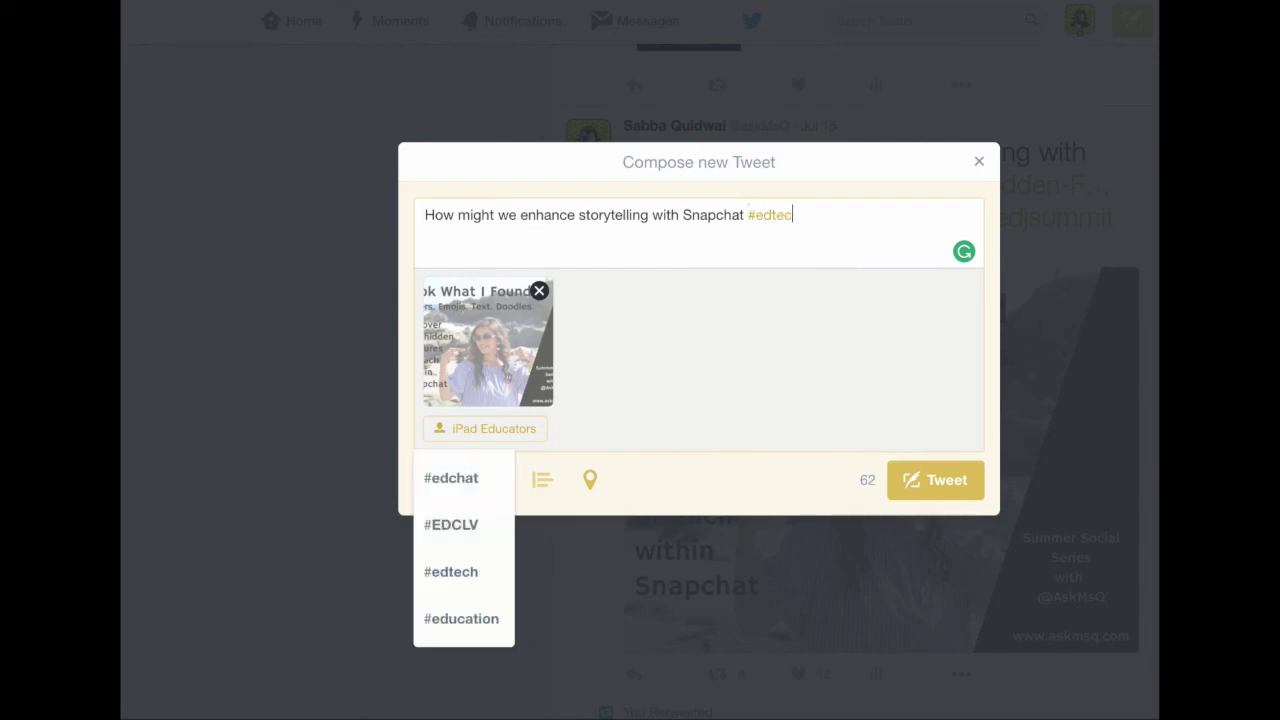
{"action": "type", "text": "h #caedchat"}
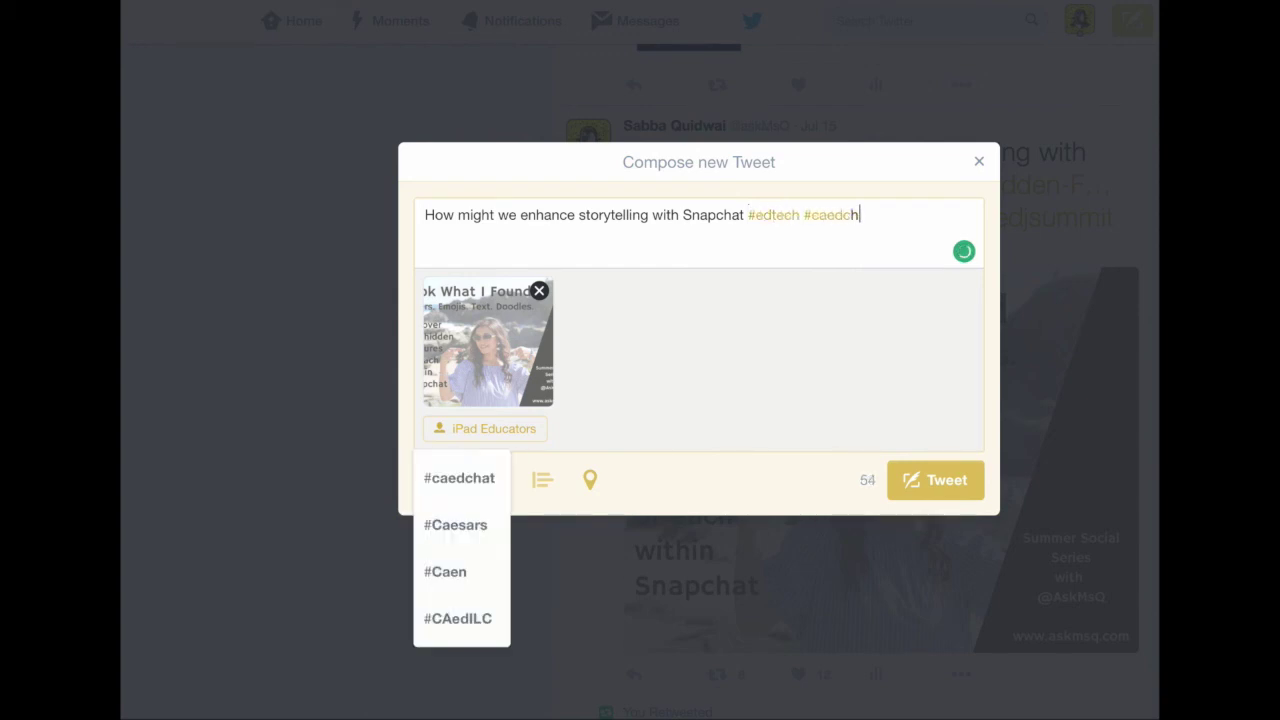